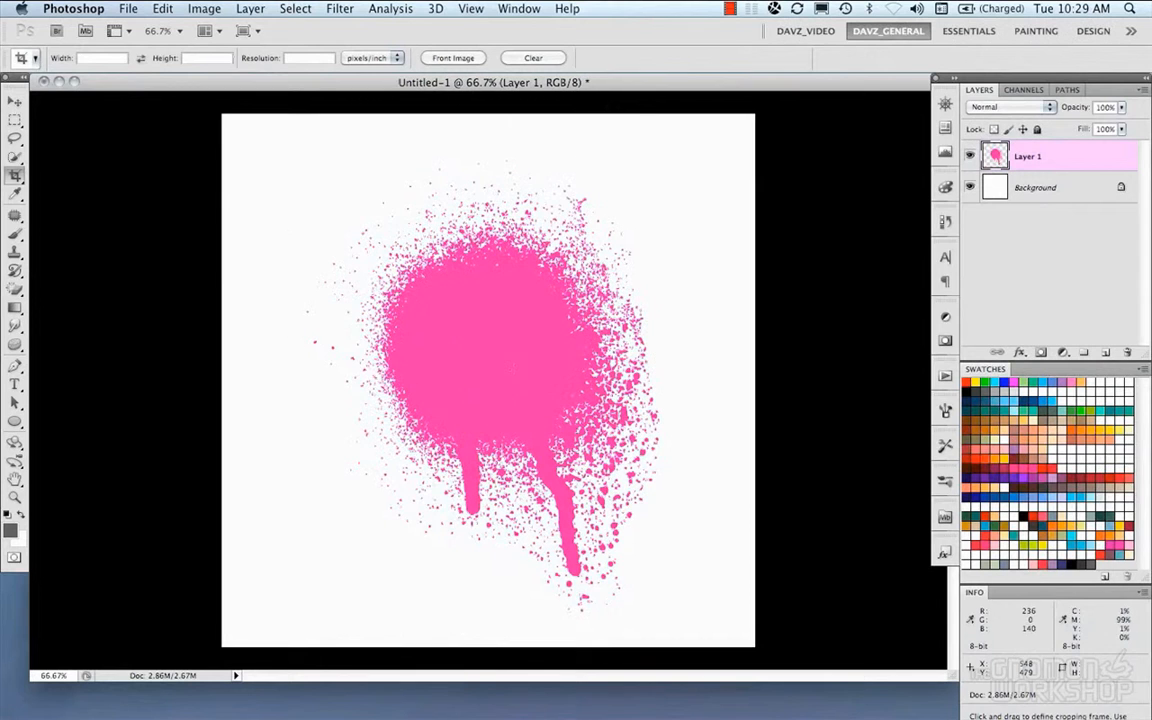
# - Add a pattern fill layer directly above the Background, using the tan paper texture at 100% scale
pyautogui.click(1035, 187)
pyautogui.click(1063, 352)
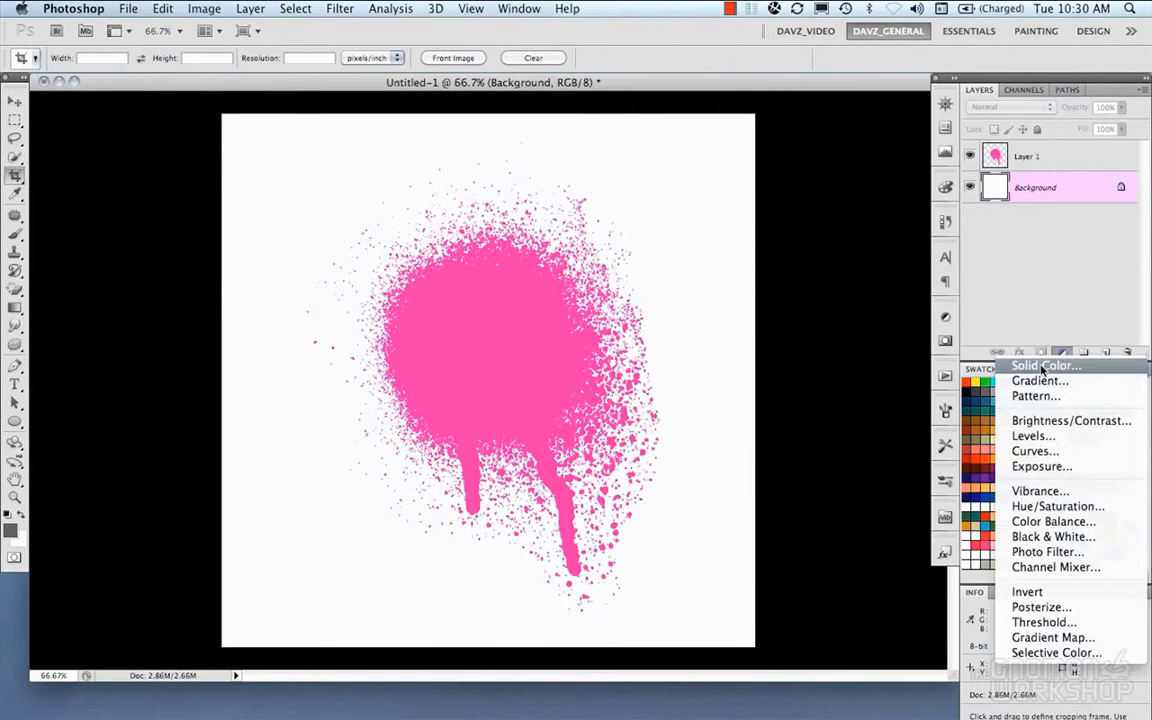
pyautogui.click(1035, 398)
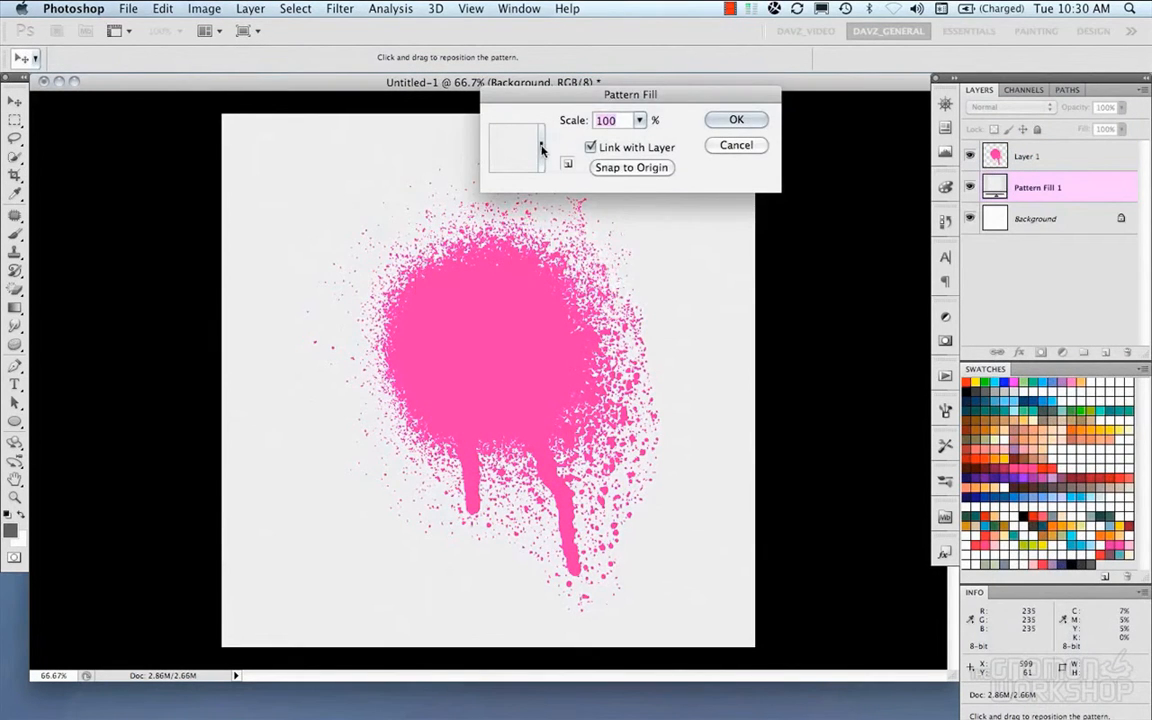
pyautogui.click(541, 148)
pyautogui.scroll(-5, 586, 249)
pyautogui.click(436, 197)
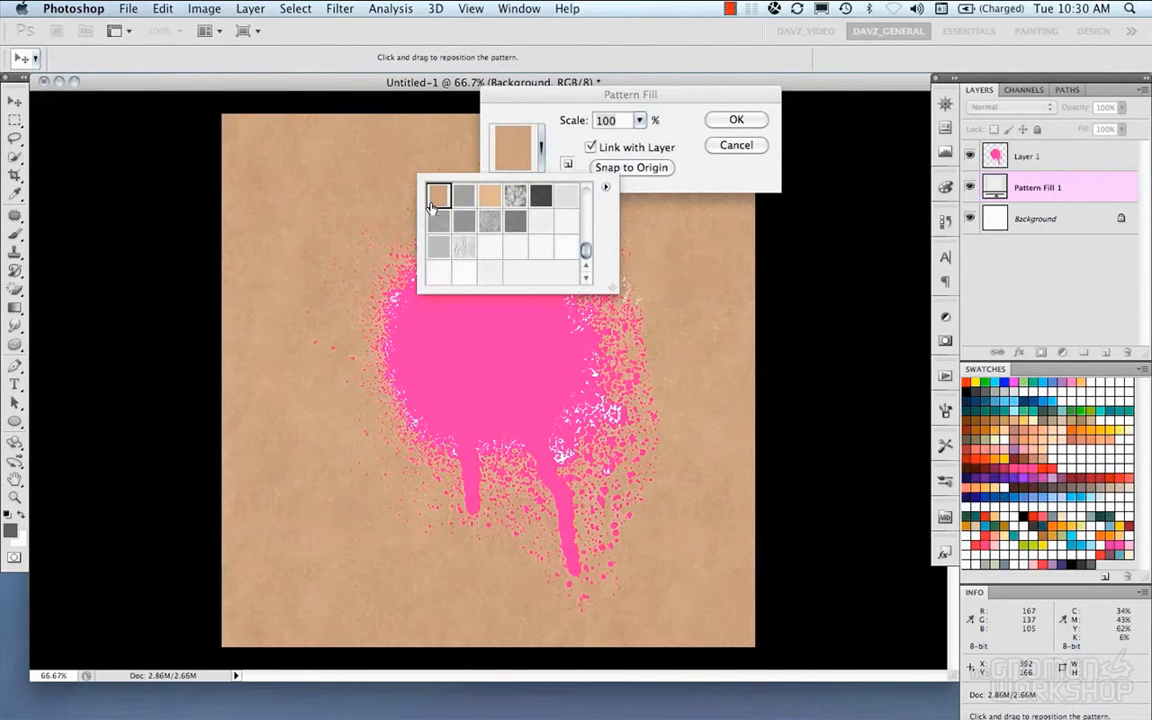
pyautogui.click(732, 120)
pyautogui.press('c')
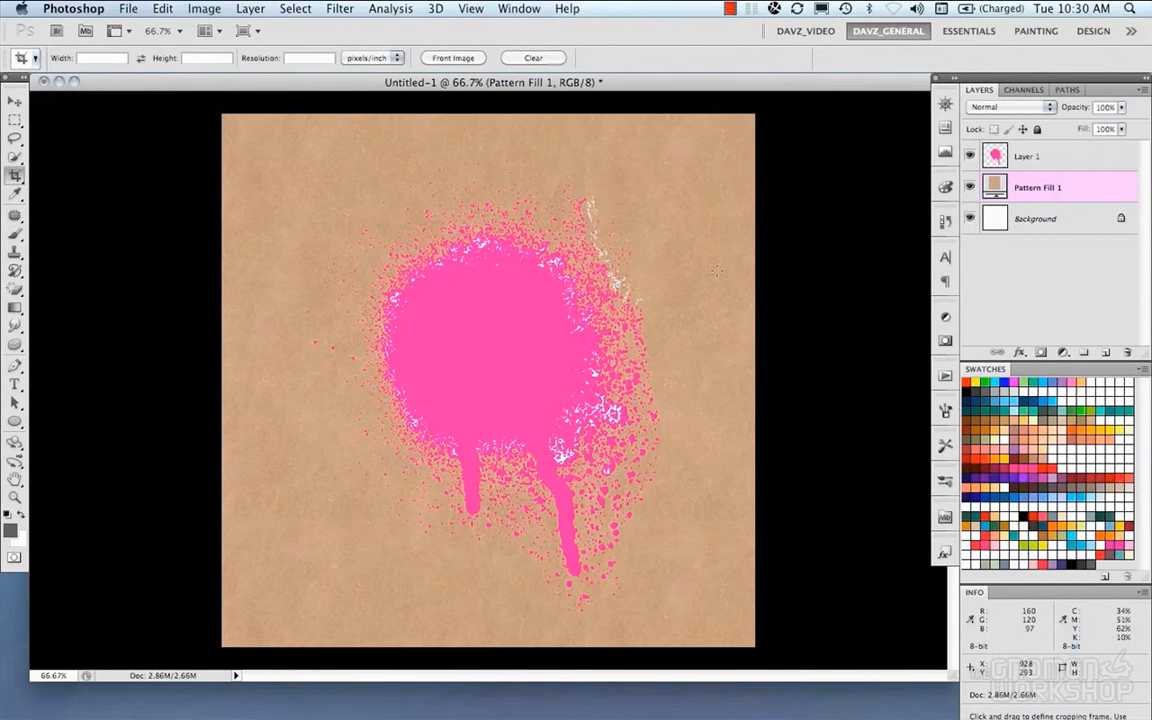
# - Add a Hue/Saturation adjustment above the pattern fill and set its saturation to -61
pyautogui.click(1063, 352)
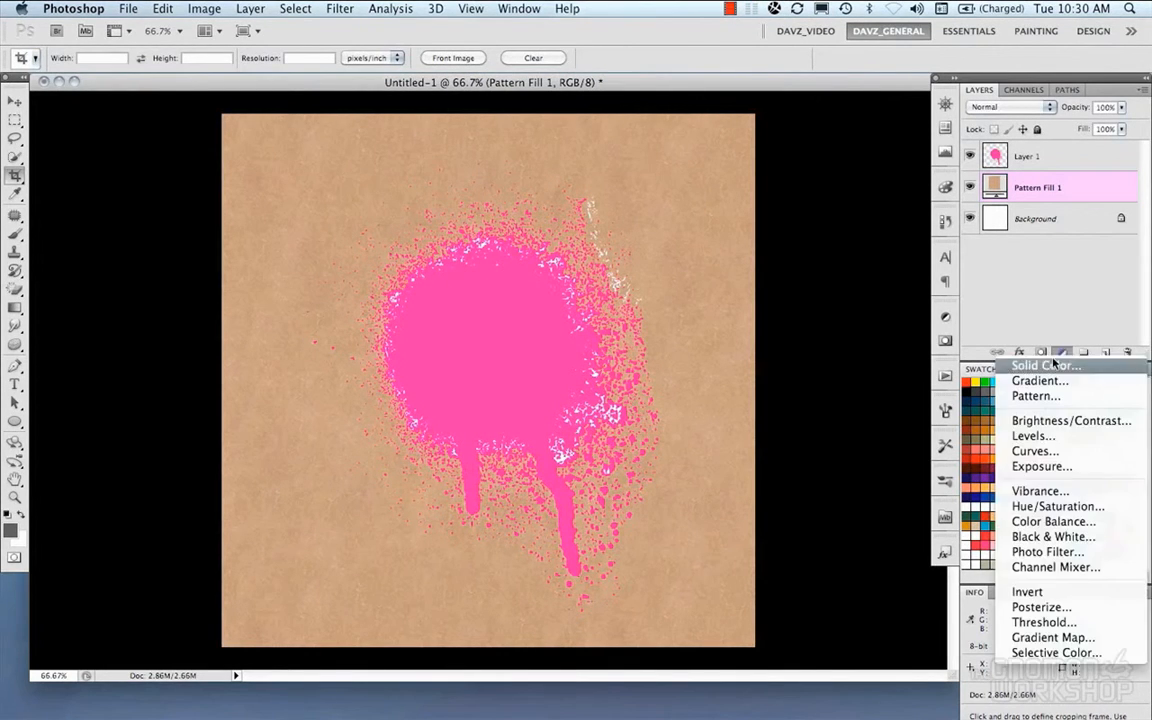
pyautogui.click(1043, 508)
pyautogui.moveTo(806, 438); pyautogui.dragTo(737, 439)
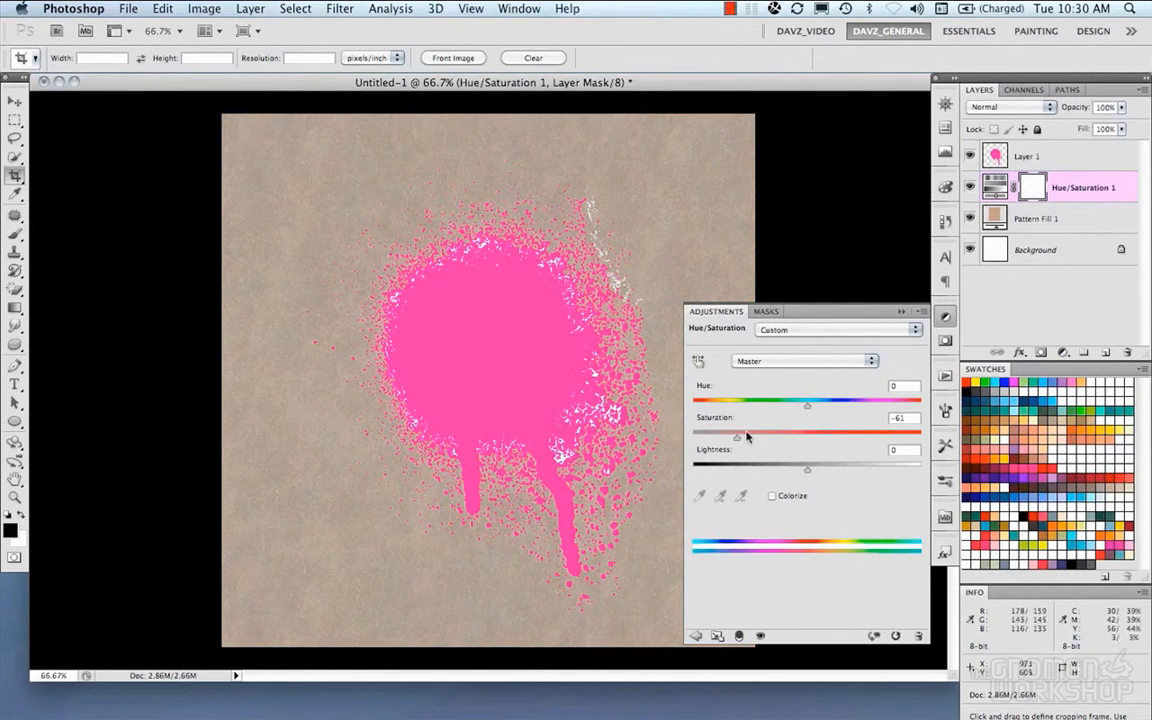
pyautogui.click(950, 314)
# - Copy the whole splatter from Layer 1 and add a solid color fill layer above it in the splatter's sampled pink
pyautogui.click(1039, 158)
pyautogui.press('super+a')
pyautogui.click(1062, 353)
pyautogui.press('Escape')
pyautogui.press('i')
pyautogui.click(560, 350)
pyautogui.click(1062, 353)
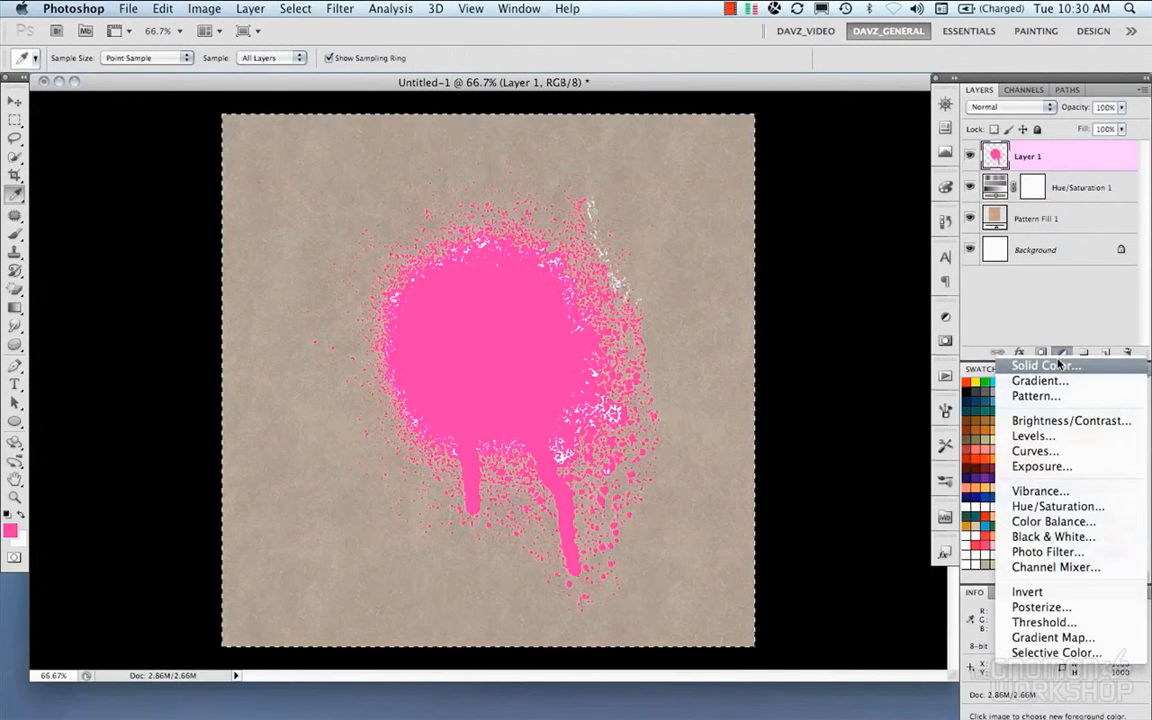
pyautogui.click(935, 325)
pyautogui.click(519, 340)
# - Paste the splatter into the color fill's mask and turn it black using Levels with a black input of 101
pyautogui.keyDown('alt'); pyautogui.click(1031, 155); pyautogui.keyUp('alt')
pyautogui.press('super+v')
pyautogui.press('super+d')
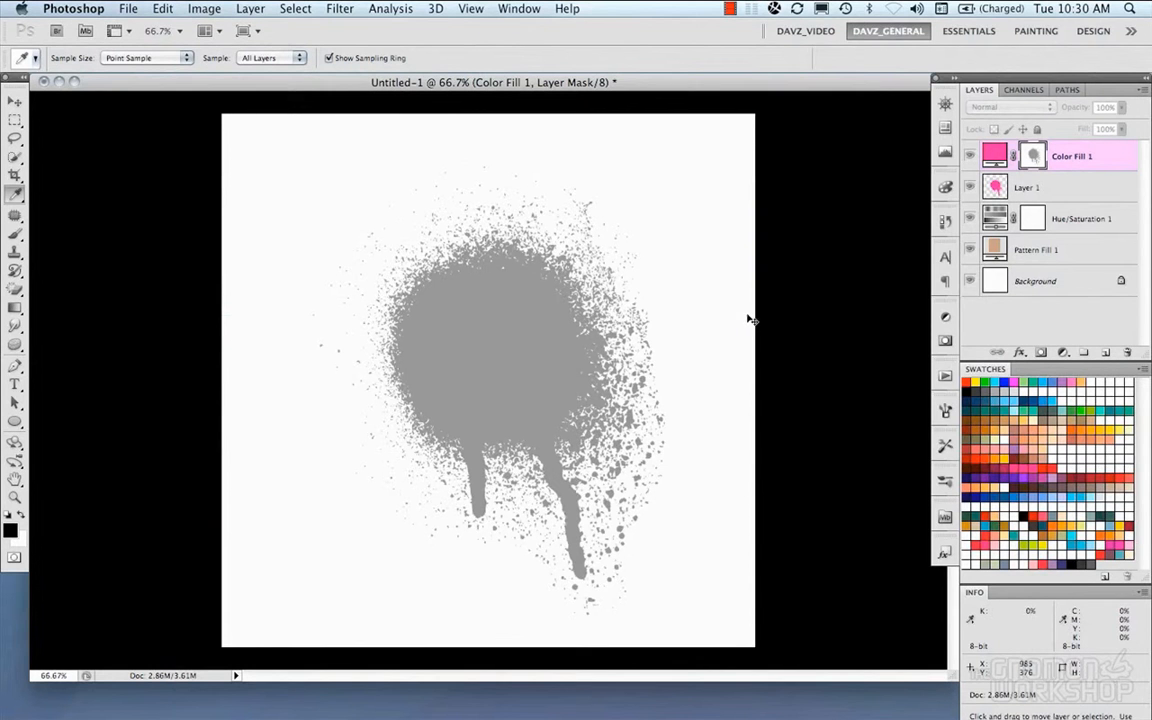
pyautogui.press('super+l')
pyautogui.moveTo(676, 351); pyautogui.dragTo(753, 354)
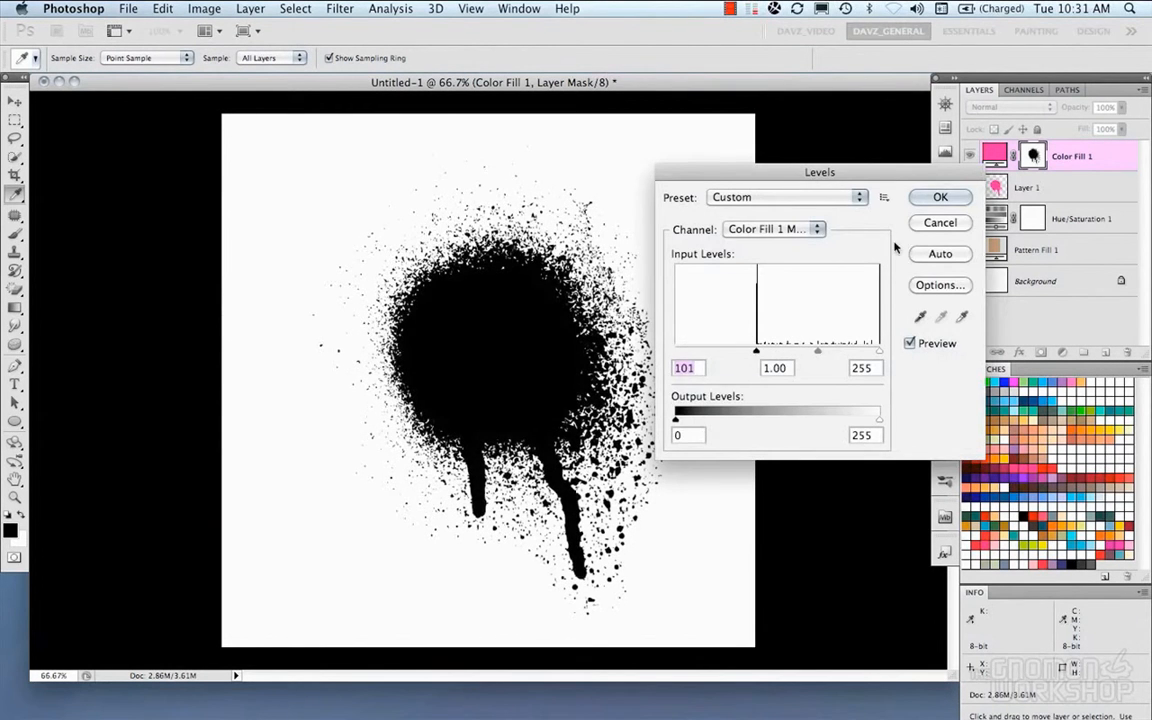
pyautogui.click(918, 202)
# - Delete the original splatter layer, Layer 1, and invert the color fill's mask
pyautogui.click(993, 158)
pyautogui.moveTo(1023, 186); pyautogui.dragTo(1128, 352)
pyautogui.click(1131, 158)
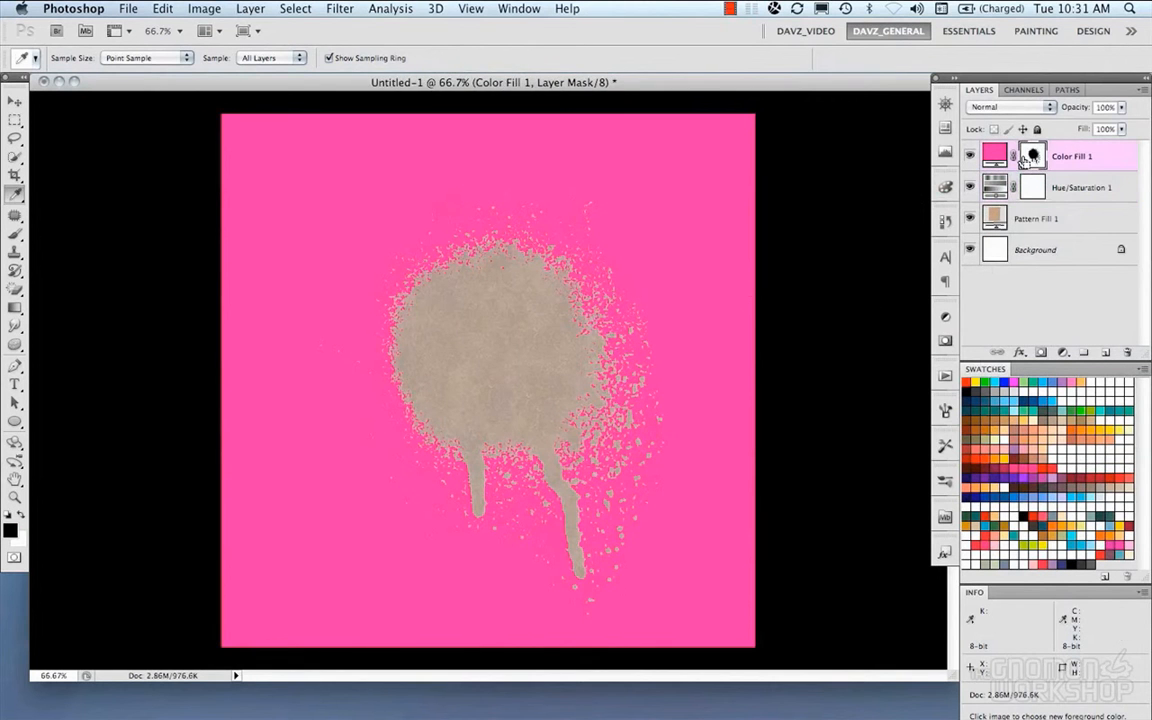
pyautogui.press('super+i')
# - Split the color fill's Blend If sliders: white to 112/255 for This Layer and black to 0/234 for Underlying Layer
pyautogui.doubleClick(1133, 160)
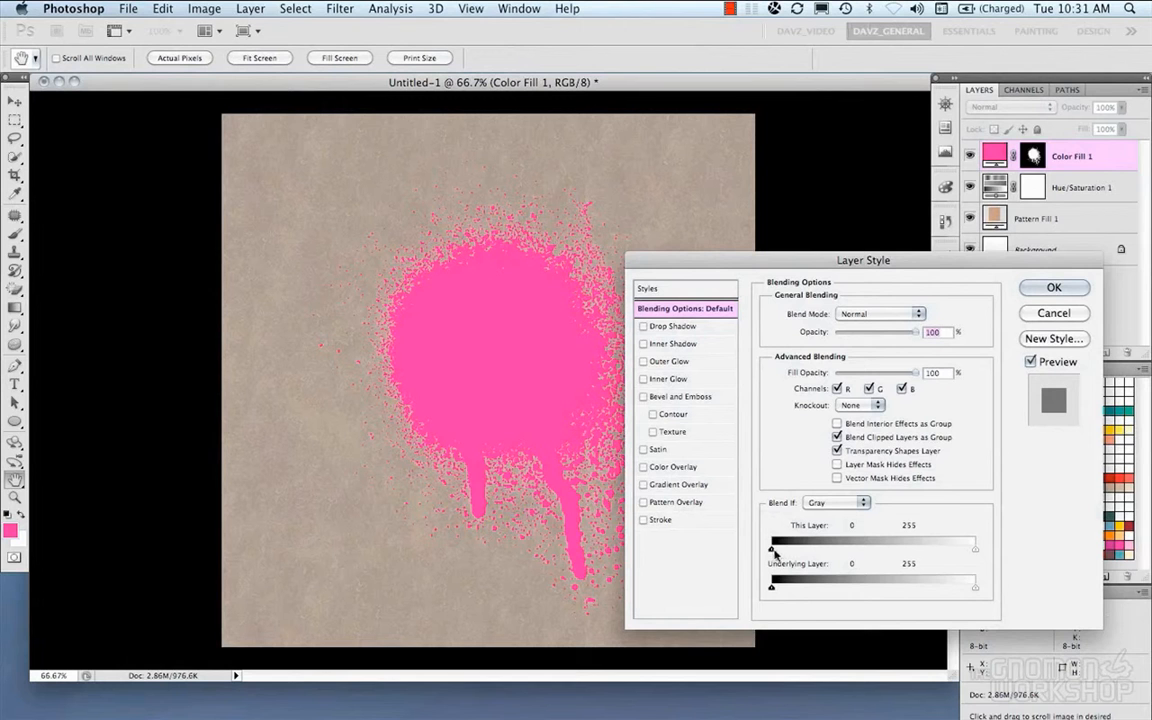
pyautogui.moveTo(773, 551); pyautogui.dragTo(586, 558)
pyautogui.moveTo(771, 589); pyautogui.dragTo(870, 561)
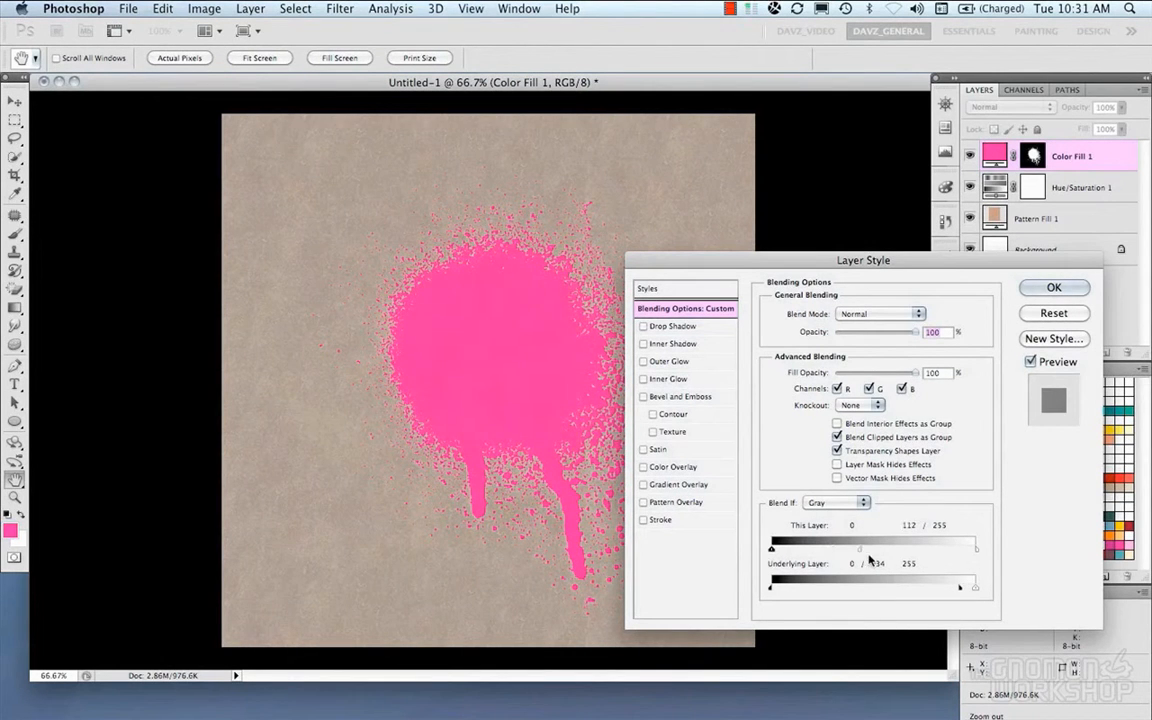
# - Try an Inner Shadow on the color fill, switch it off, and enable an Inner Glow colored black (000000) instead
pyautogui.click(668, 343)
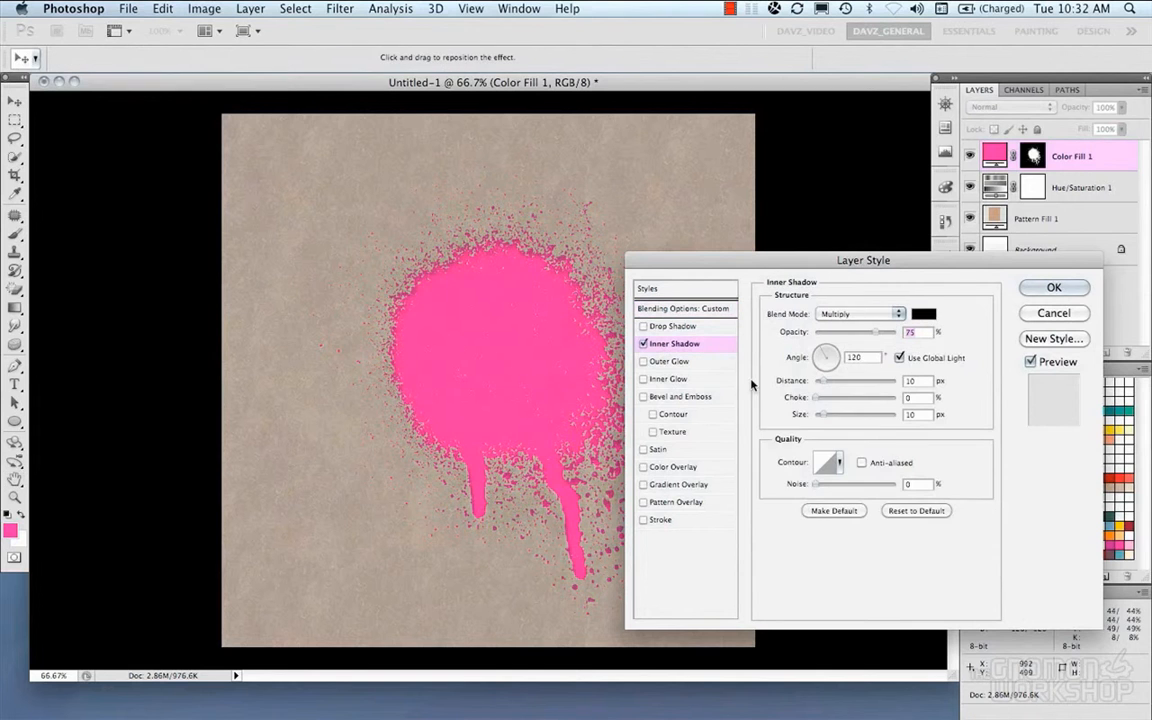
pyautogui.click(643, 343)
pyautogui.click(643, 378)
pyautogui.click(667, 379)
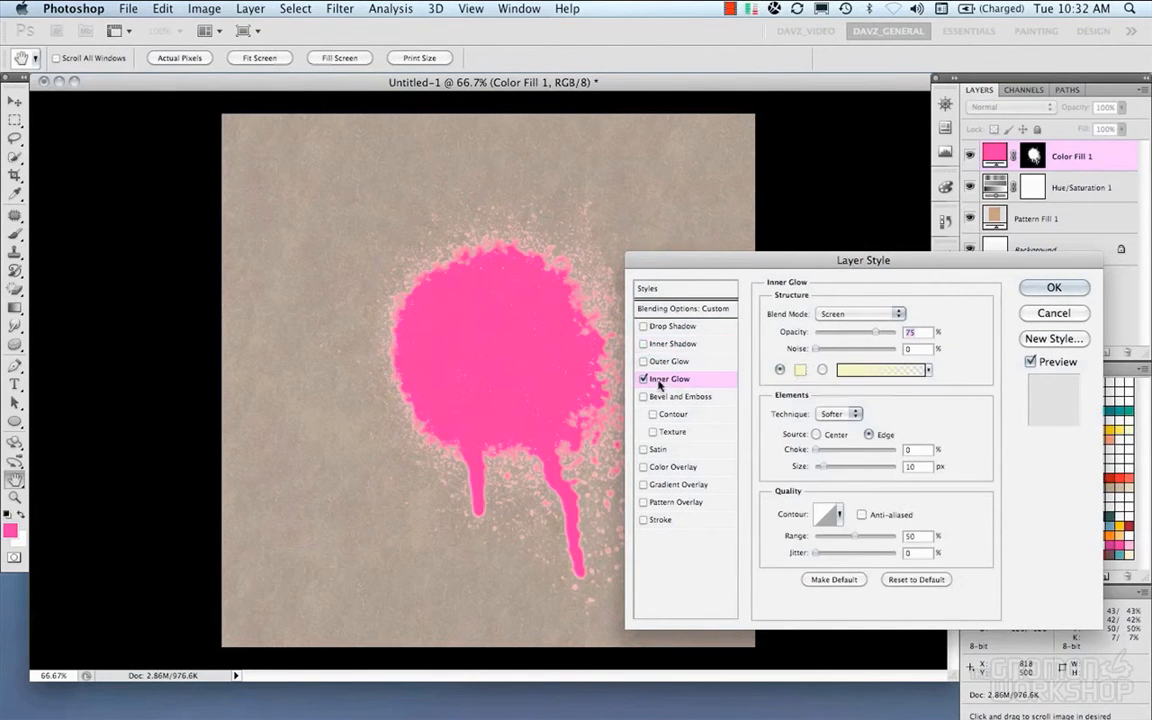
pyautogui.click(800, 369)
pyautogui.moveTo(381, 465); pyautogui.dragTo(381, 552)
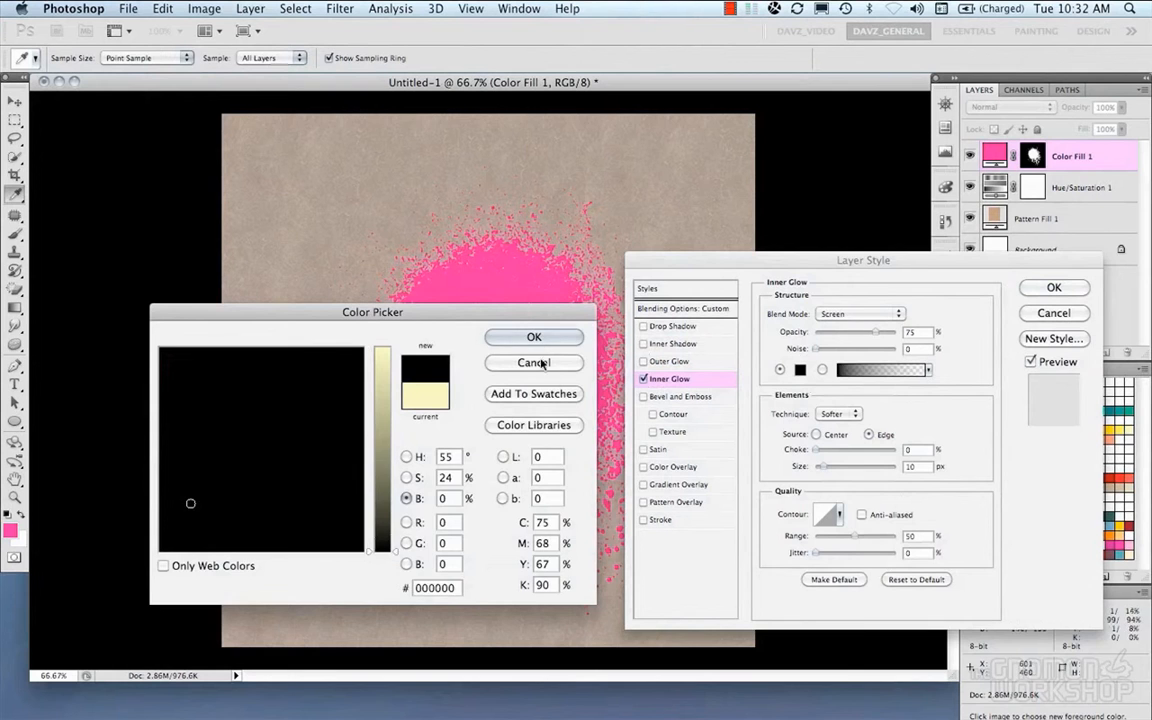
pyautogui.click(520, 337)
# - Set the inner glow to Multiply blending, size 49 px, noise 21% and opacity 27%
pyautogui.click(860, 313)
pyautogui.click(836, 252)
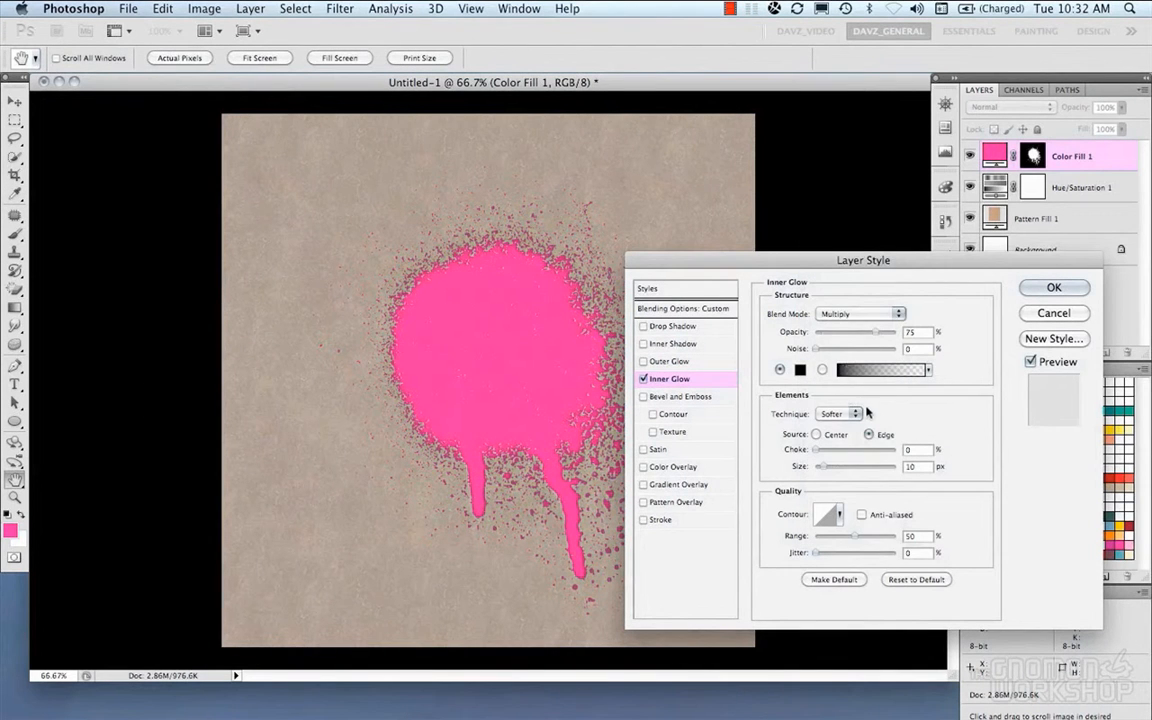
pyautogui.click(889, 313)
pyautogui.click(882, 435)
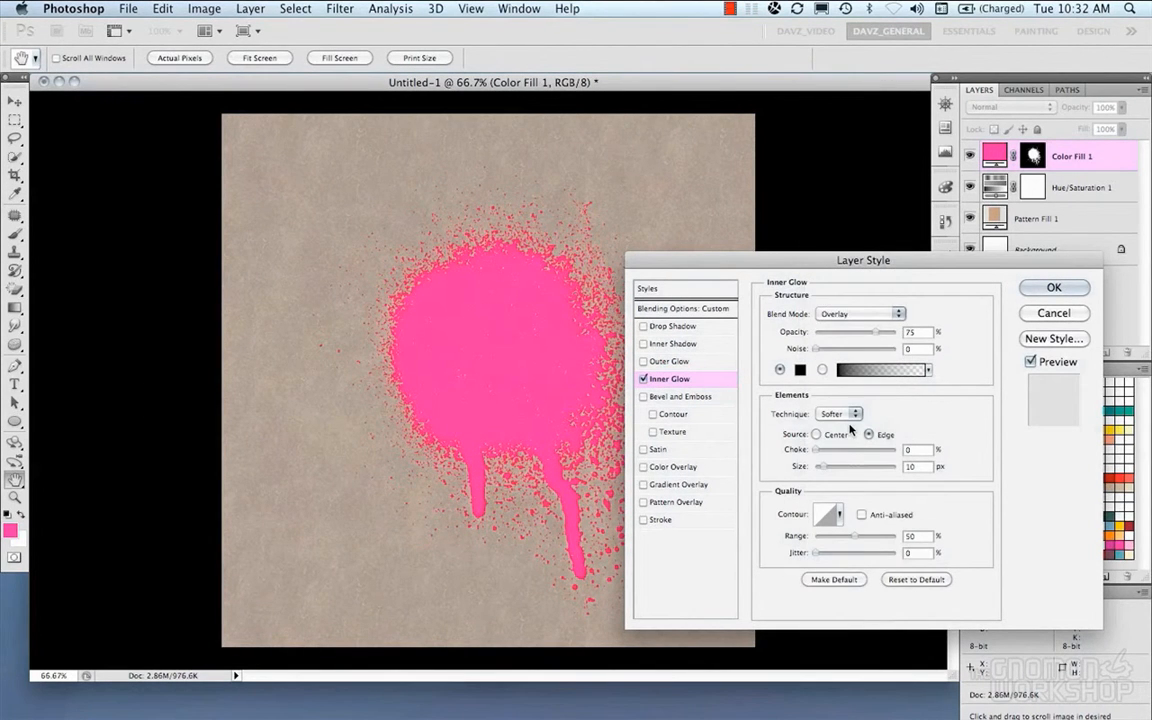
pyautogui.click(885, 313)
pyautogui.click(836, 222)
pyautogui.moveTo(816, 474)
pyautogui.mouseDown()
pyautogui.moveTo(848, 474)
pyautogui.moveTo(835, 472)
pyautogui.mouseUp()
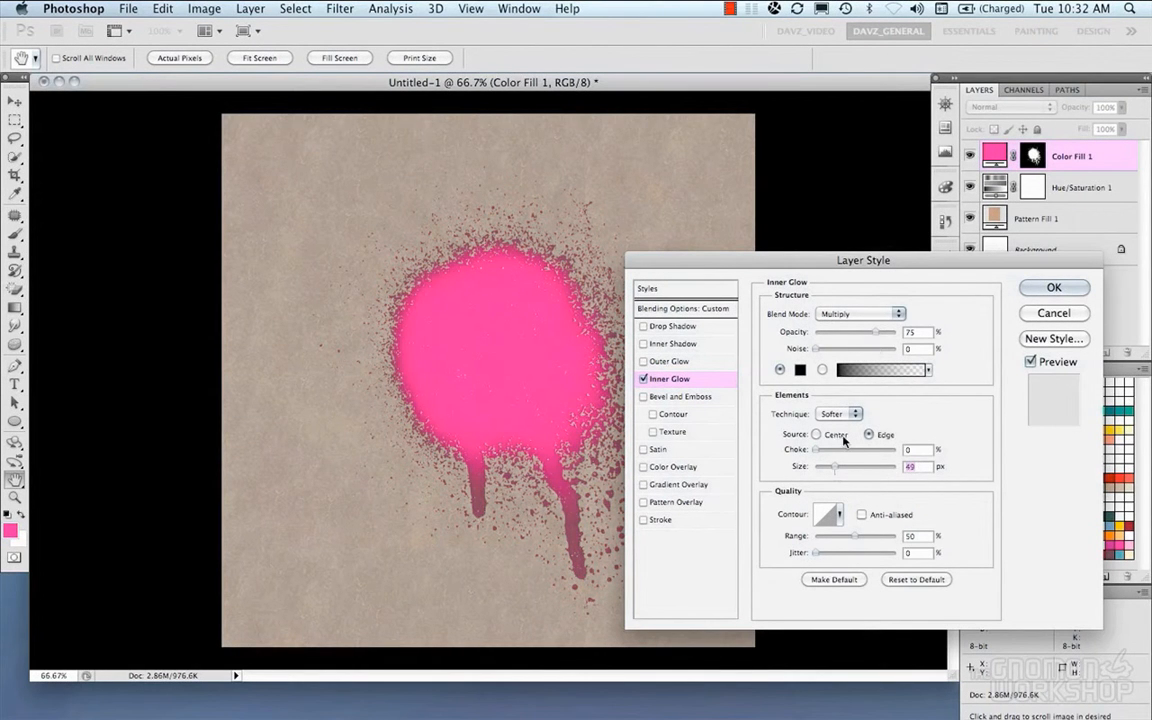
pyautogui.moveTo(816, 350); pyautogui.dragTo(842, 337)
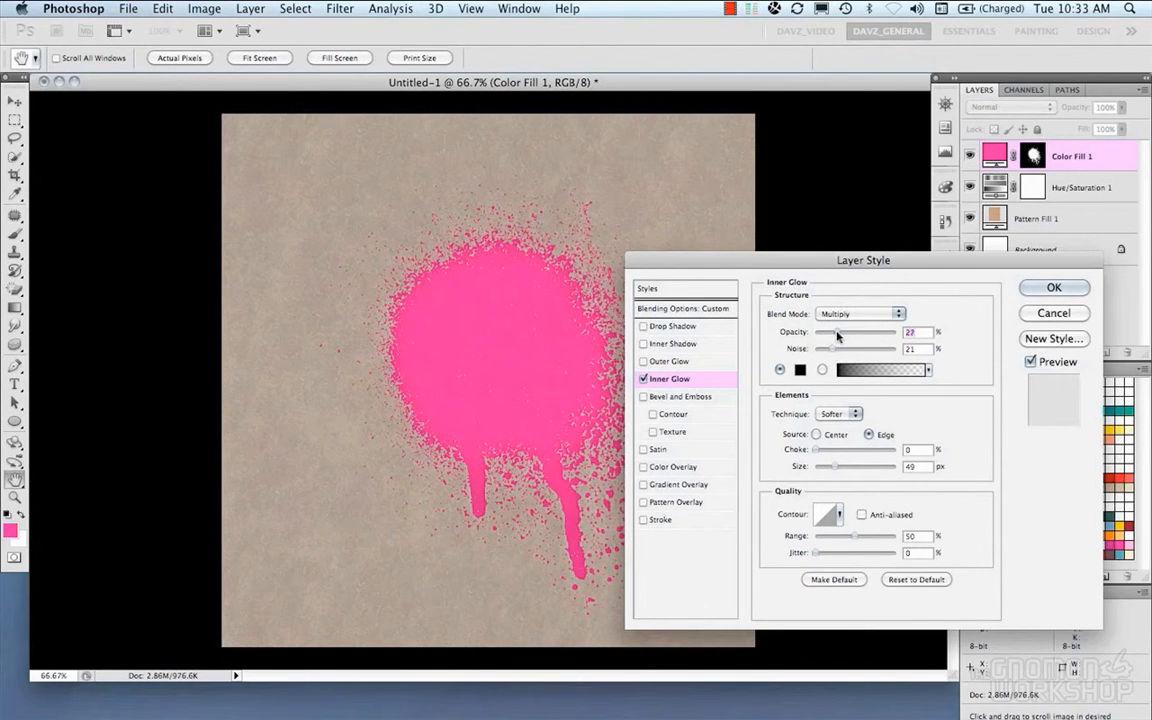
pyautogui.moveTo(825, 268); pyautogui.dragTo(824, 263)
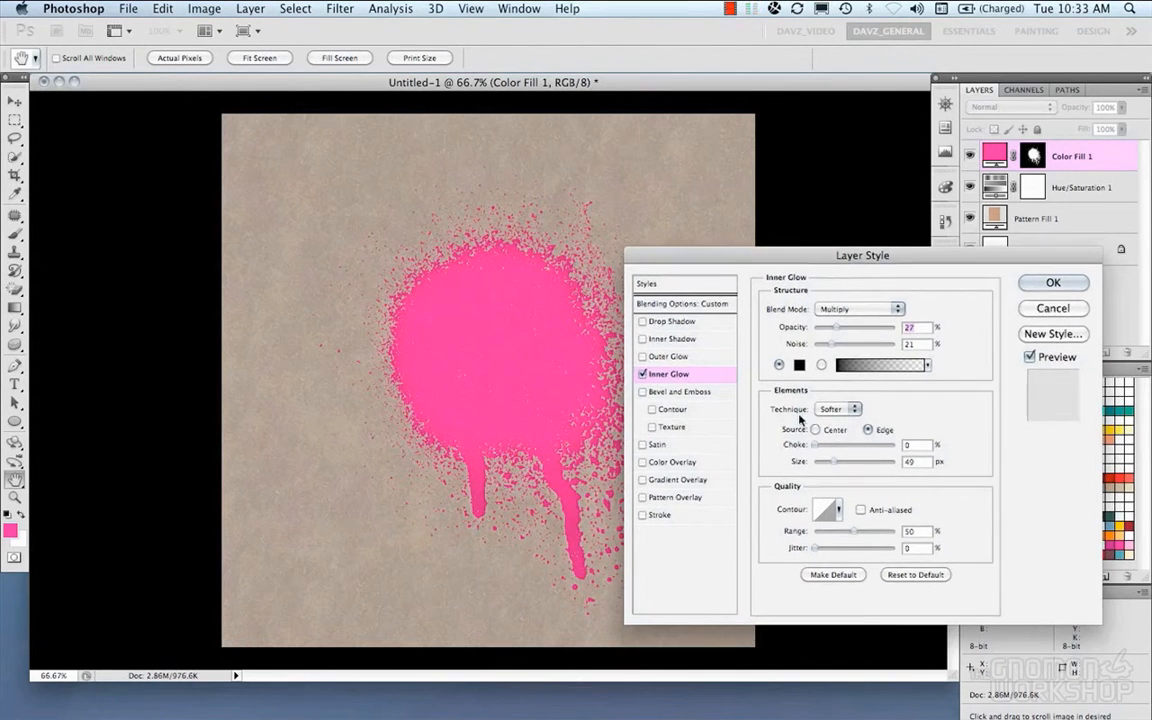
# - Enable Bevel and Emboss on the color fill with the Chisel Hard technique and a depth of 81%
pyautogui.click(643, 391)
pyautogui.click(858, 329)
pyautogui.click(868, 343)
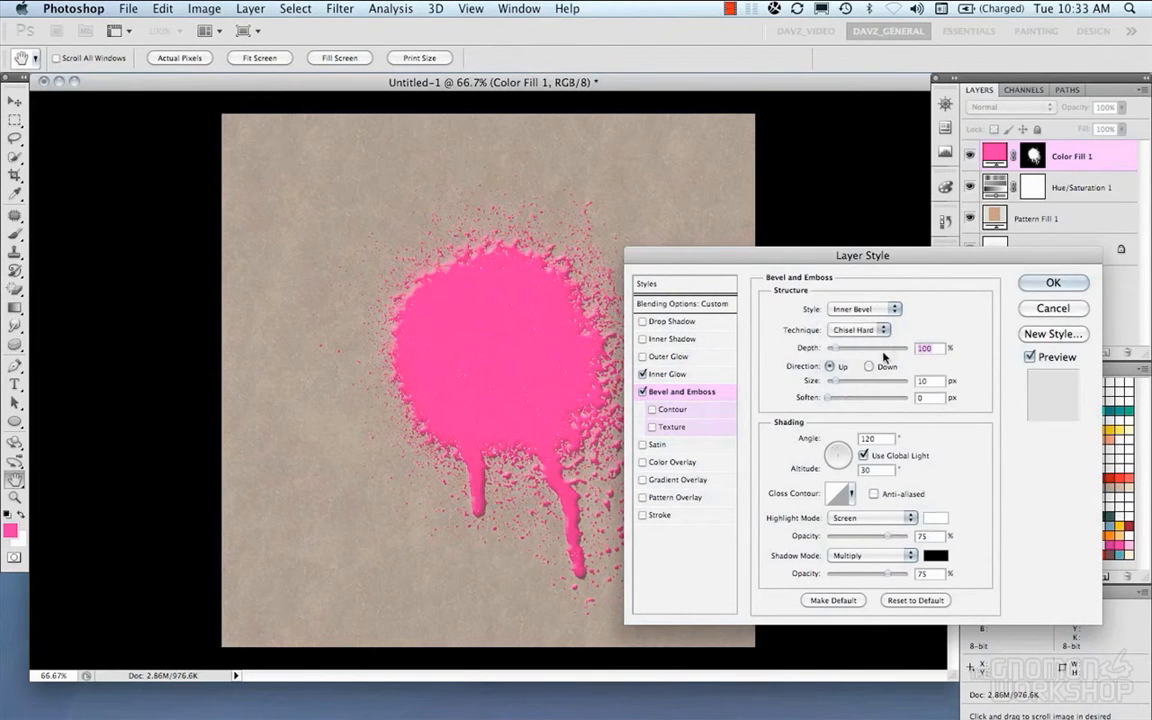
pyautogui.moveTo(834, 349); pyautogui.dragTo(837, 350)
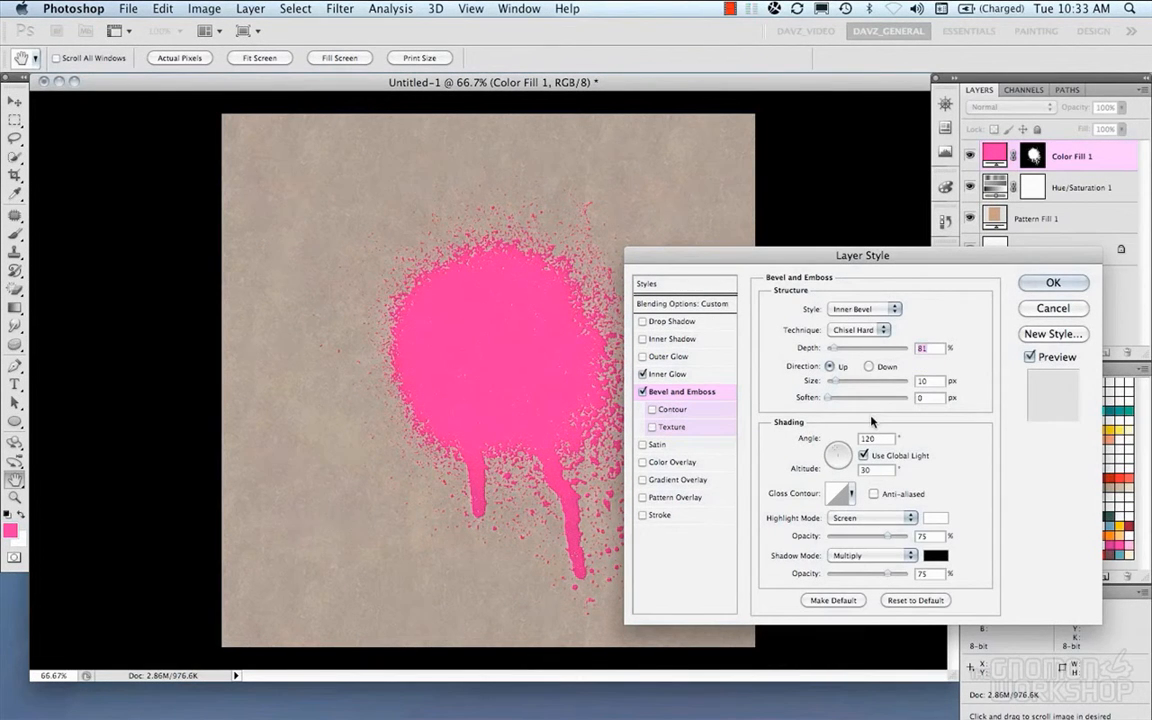
# - Add a reversed radial Gradient Overlay scaled to 65%, with its bright center shifted toward the splatter's upper left
pyautogui.click(678, 479)
pyautogui.click(855, 366)
pyautogui.click(832, 379)
pyautogui.click(922, 345)
pyautogui.moveTo(551, 413); pyautogui.dragTo(507, 337)
pyautogui.moveTo(864, 415); pyautogui.dragTo(845, 420)
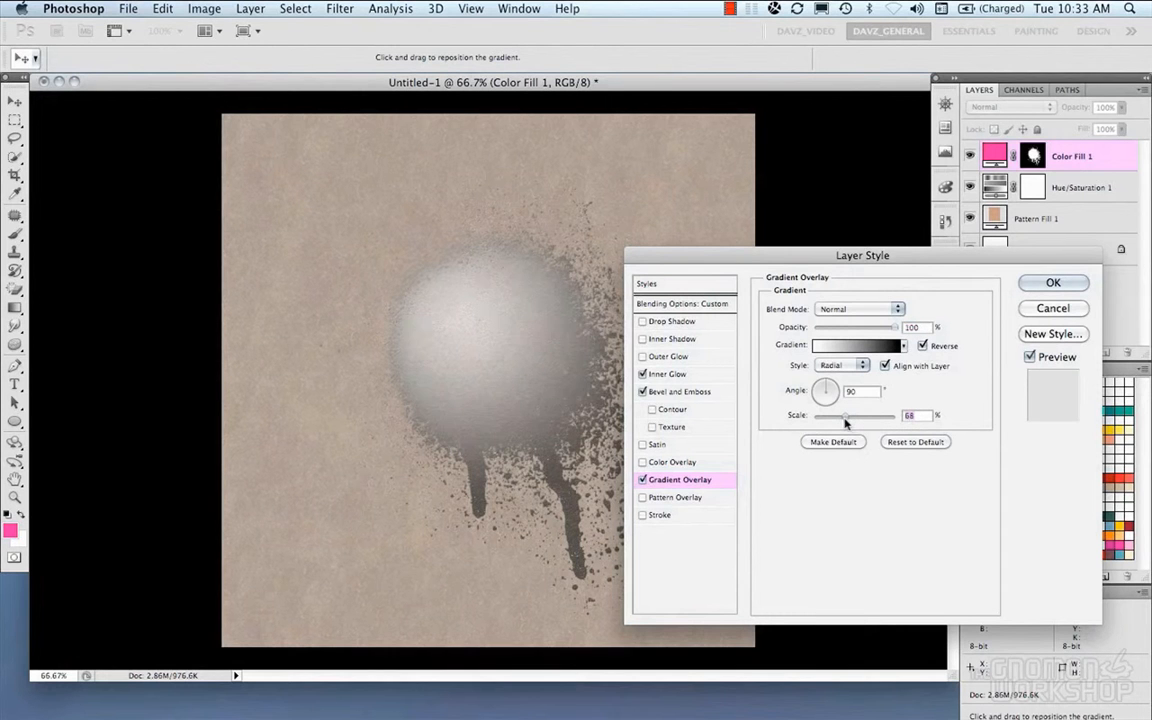
# - Set the gradient overlay to Linear Dodge (Add) at 27% opacity and apply the layer style
pyautogui.click(903, 310)
pyautogui.click(840, 470)
pyautogui.click(887, 310)
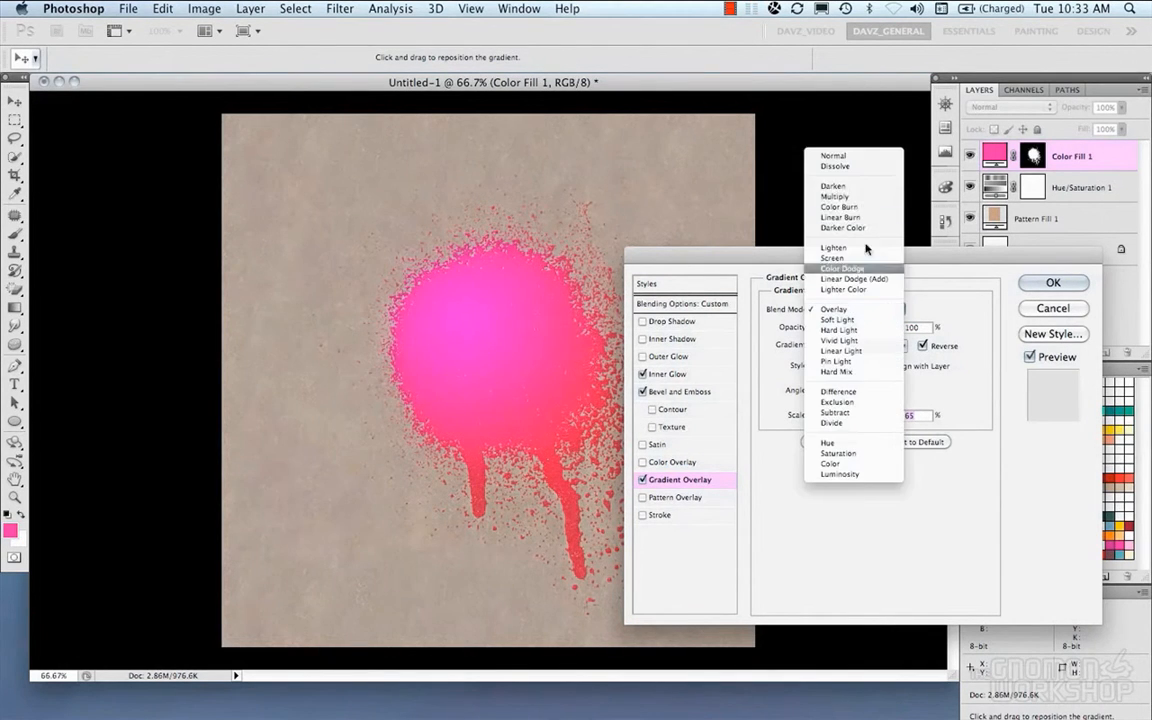
pyautogui.click(850, 279)
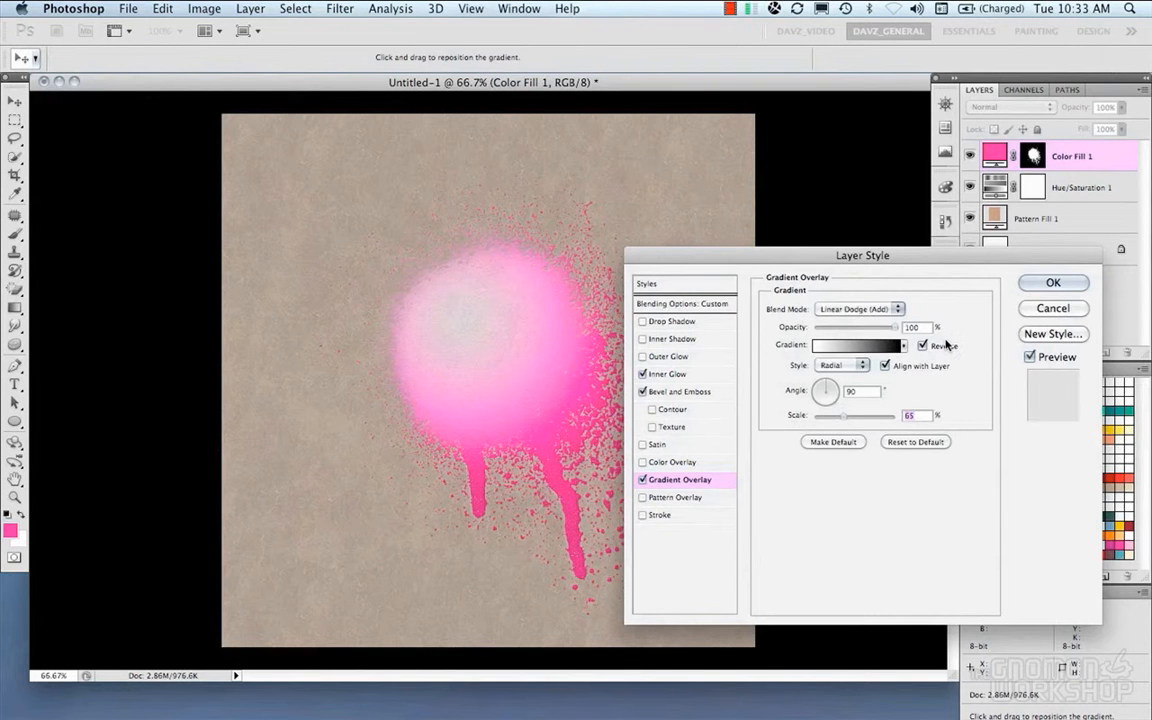
pyautogui.moveTo(896, 332); pyautogui.dragTo(839, 334)
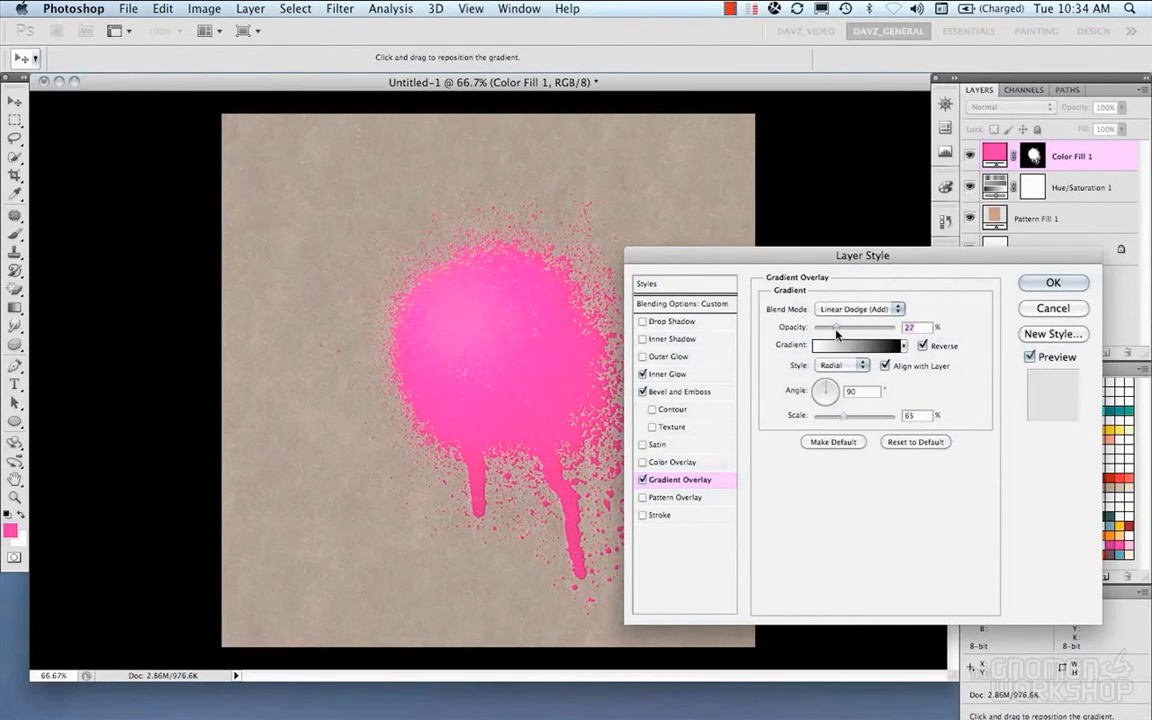
pyautogui.press('Return')
# - Delete the white Background layer and rename the pattern fill layer as BG
pyautogui.press('m')
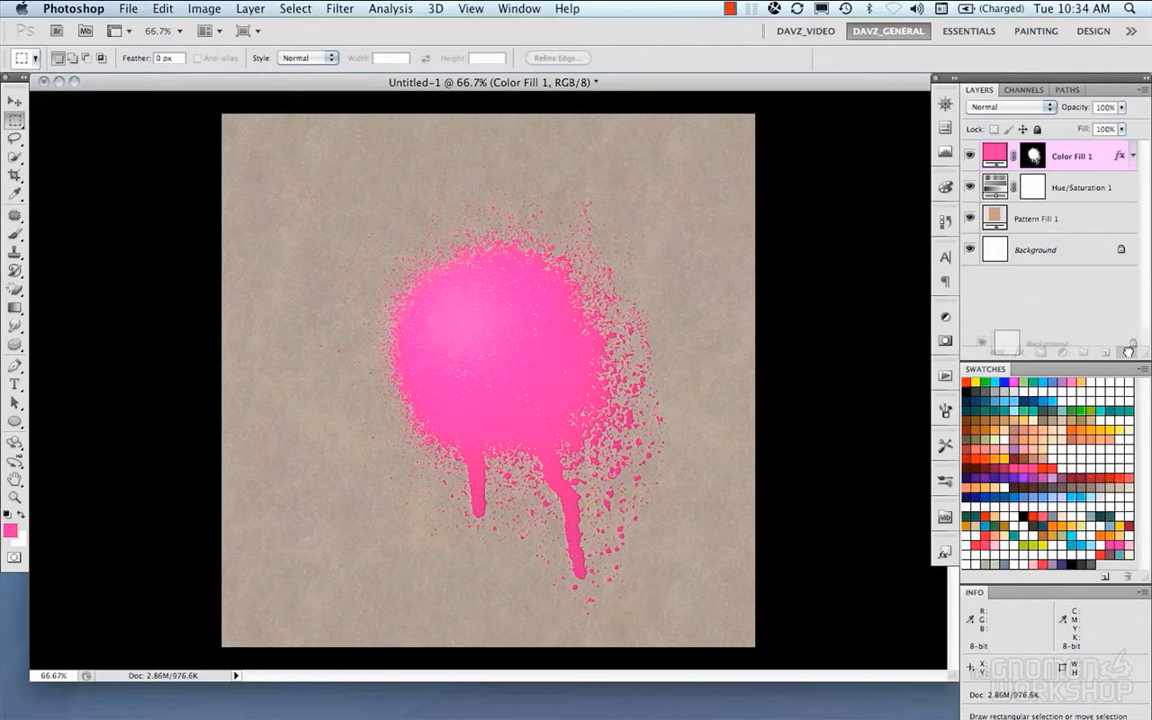
pyautogui.doubleClick(1035, 219)
pyautogui.write('BG')
pyautogui.press('Return')
# - Group all the layers from BG up to the color fill, name the group Spray and leave it collapsed
pyautogui.keyDown('shift'); pyautogui.click(1038, 154); pyautogui.keyUp('shift')
pyautogui.press('super+g')
pyautogui.doubleClick(1036, 150)
pyautogui.write('St')
pyautogui.write('pray')
pyautogui.press('Return')
pyautogui.click(986, 150)
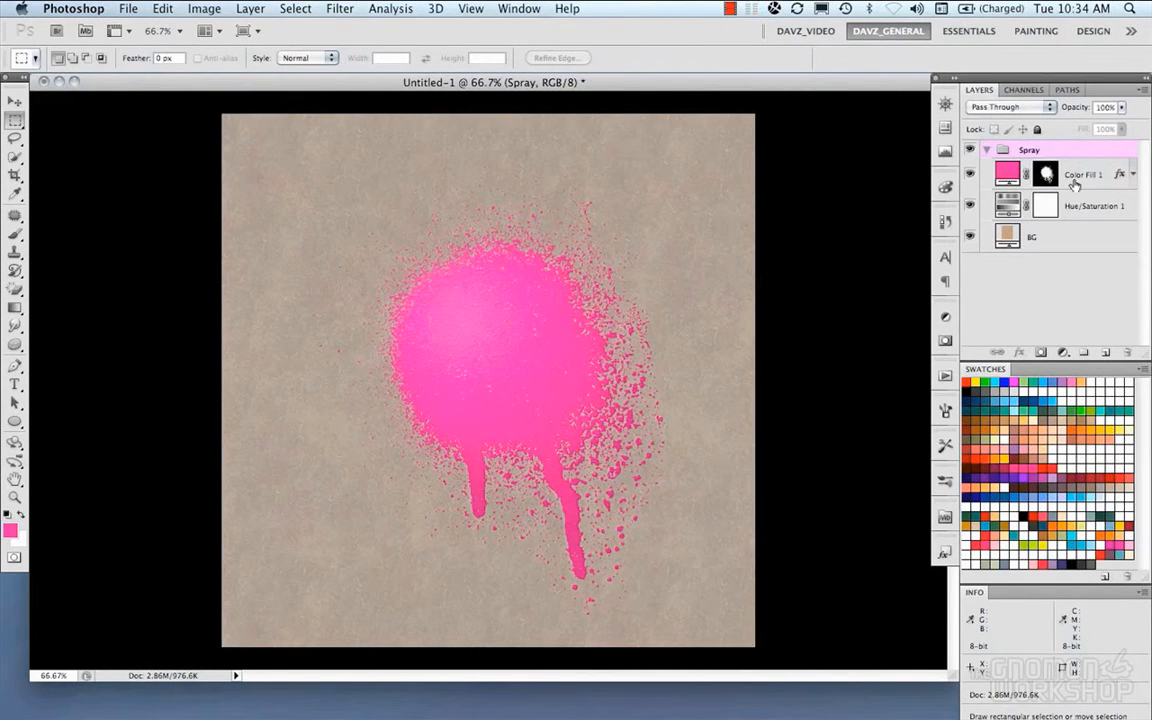
pyautogui.click(987, 150)
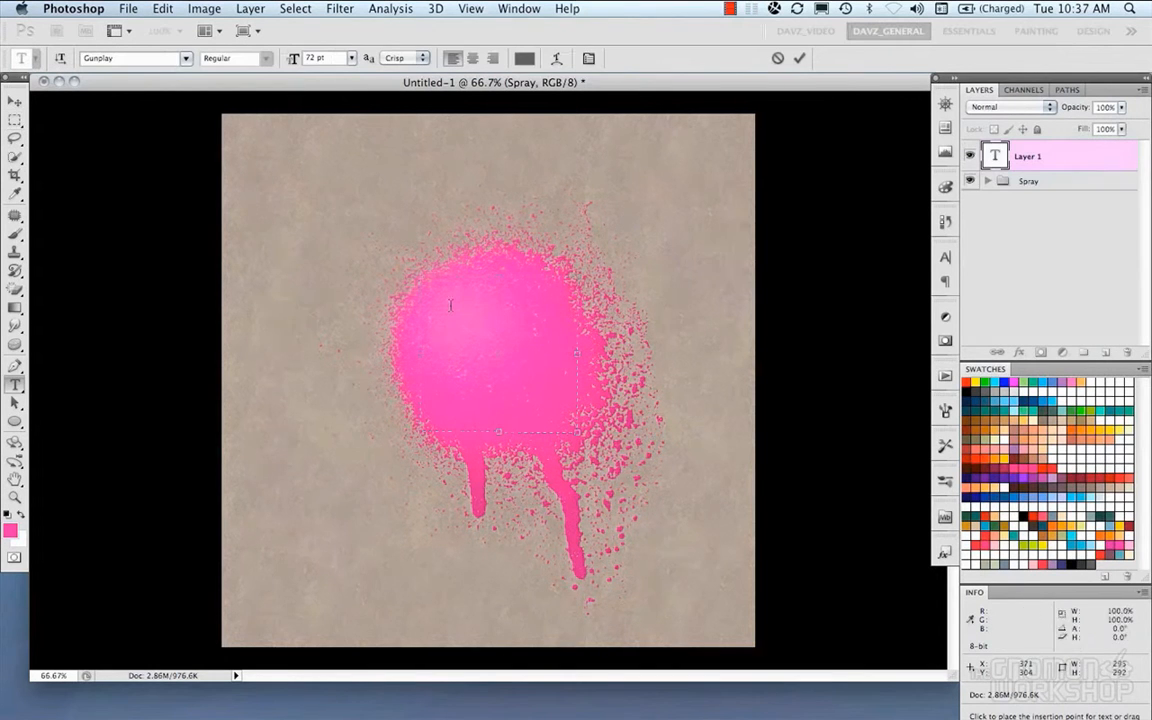
# - Enter the text WHERE'S / DA / SAWSE? on three lines in the text box over the splatter
pyautogui.write("WHERE'S")
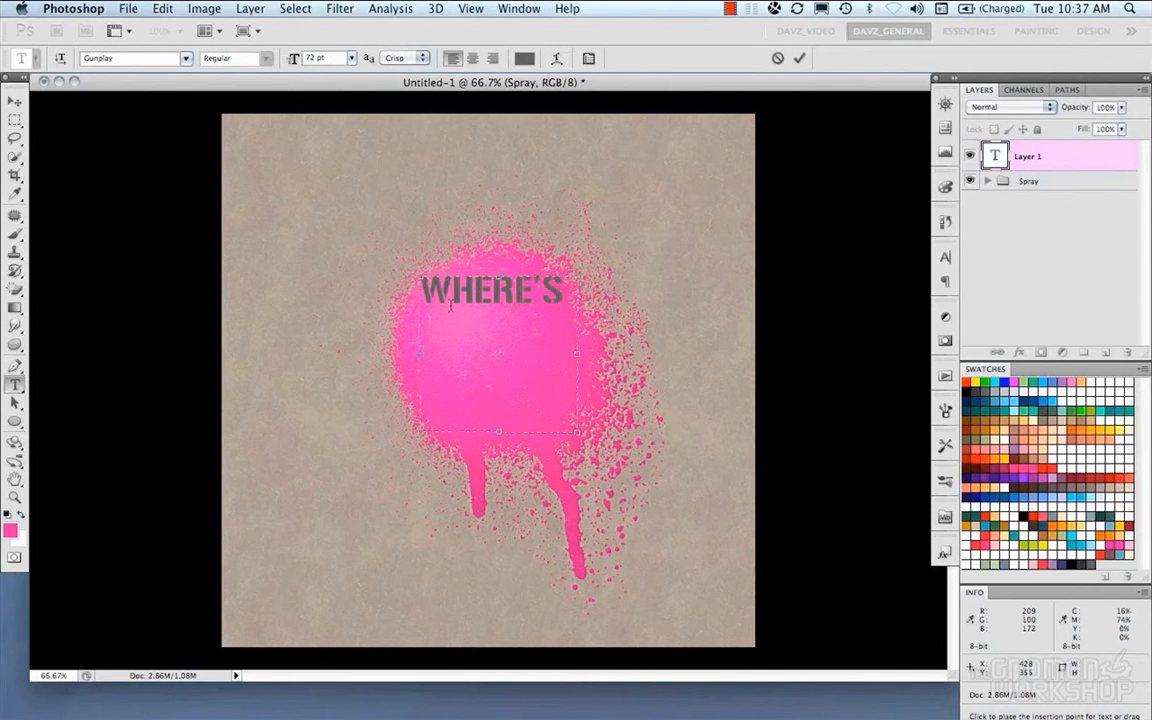
pyautogui.press('Return')
pyautogui.write('DA')
pyautogui.press('Return')
pyautogui.write('SAWSE')
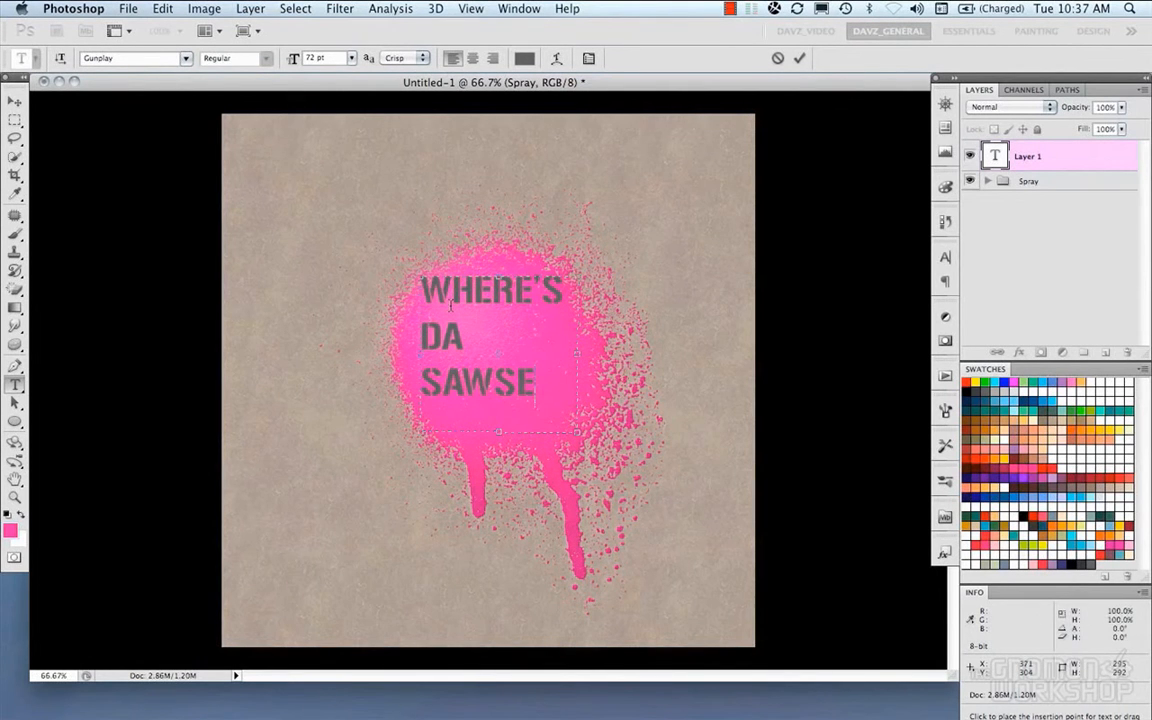
# - Center all three text lines and enlarge the word WHERE'S to 78 pt
pyautogui.press('super+a')
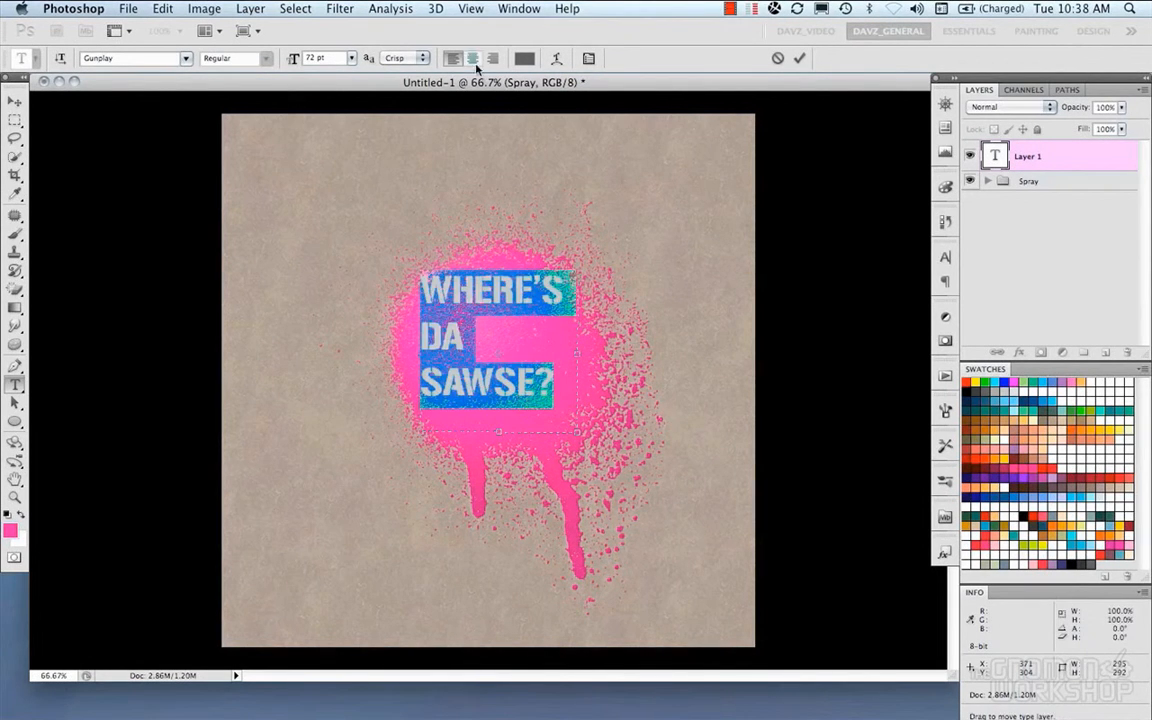
pyautogui.press('super+shift+c')
pyautogui.moveTo(580, 296); pyautogui.dragTo(406, 280)
pyautogui.press('super+shift+period')
pyautogui.press('super+shift+period')
pyautogui.press('super+shift+period')
# - Tighten the leading of all three text lines to 59 pt
pyautogui.click(521, 346)
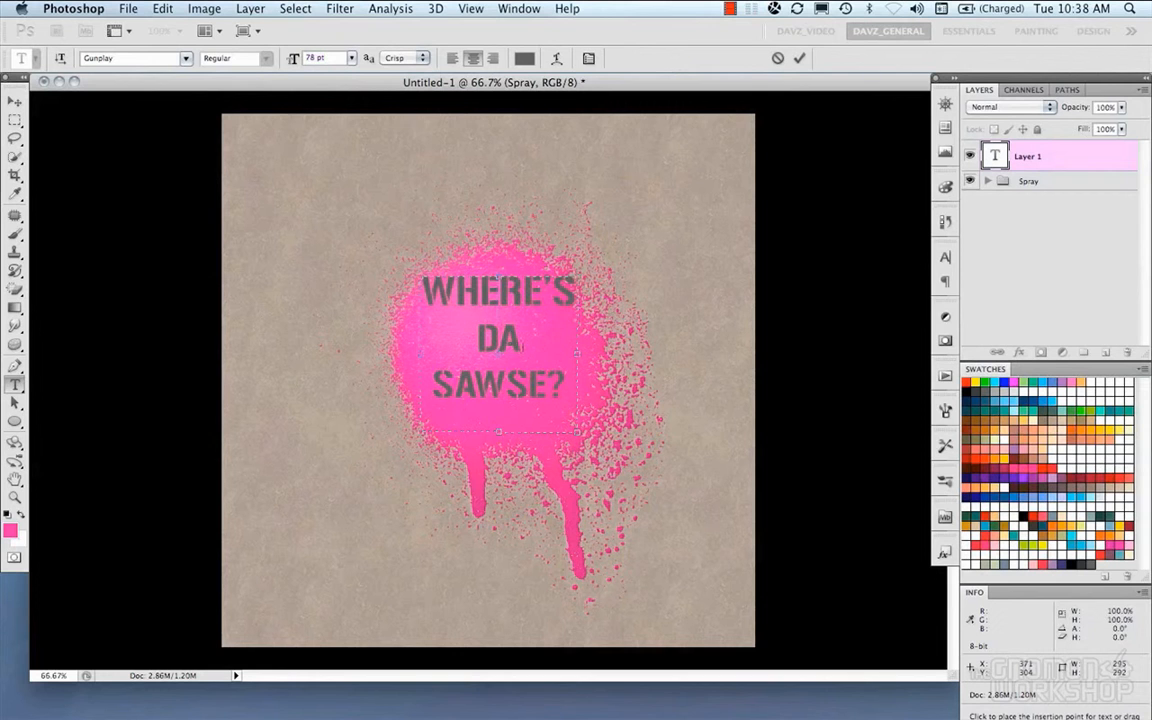
pyautogui.keyDown('shift'); pyautogui.click(470, 340); pyautogui.keyUp('shift')
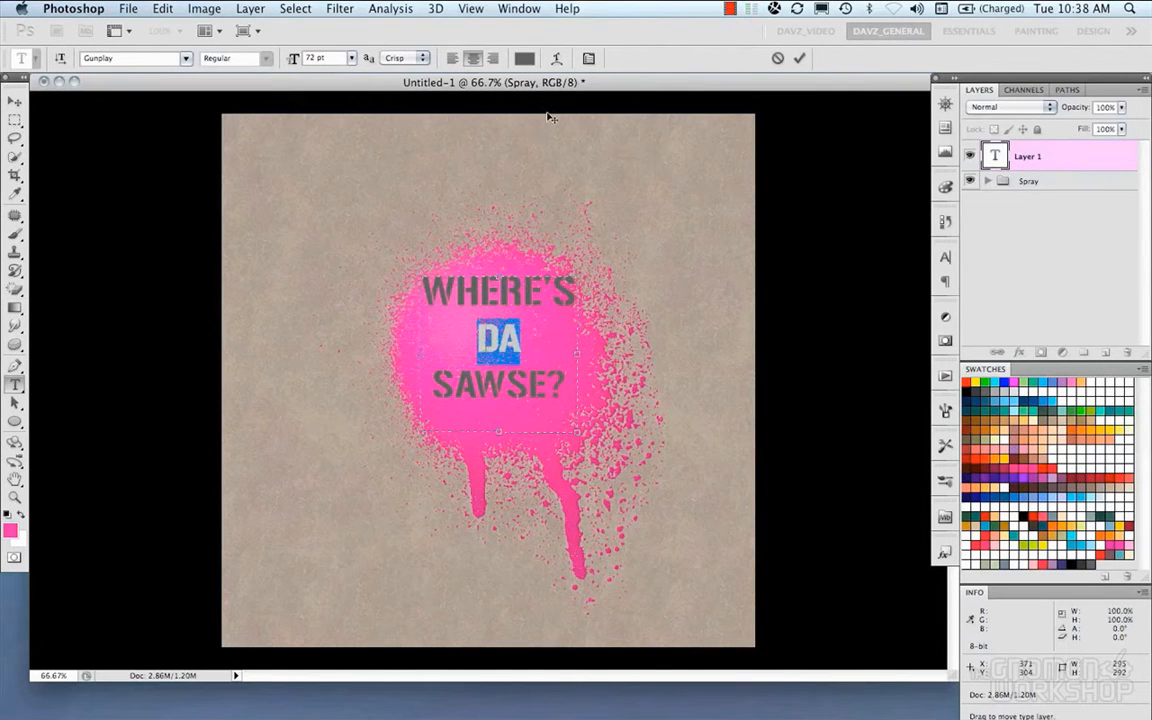
pyautogui.click(588, 58)
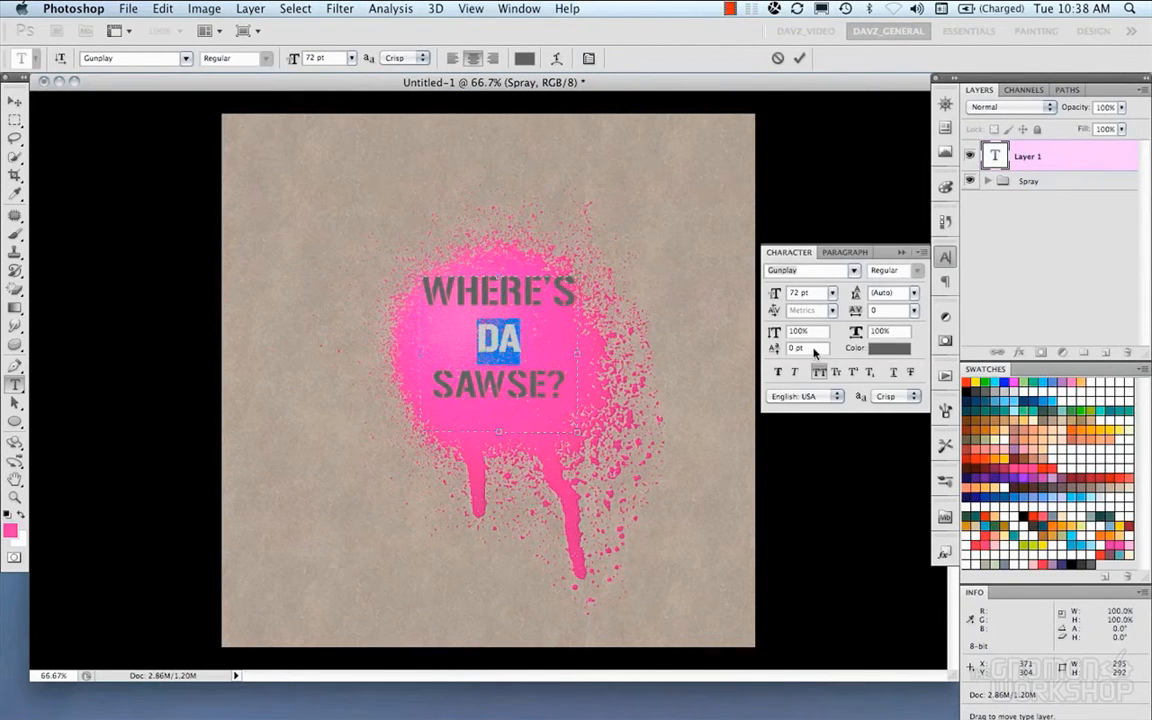
pyautogui.press('super+a')
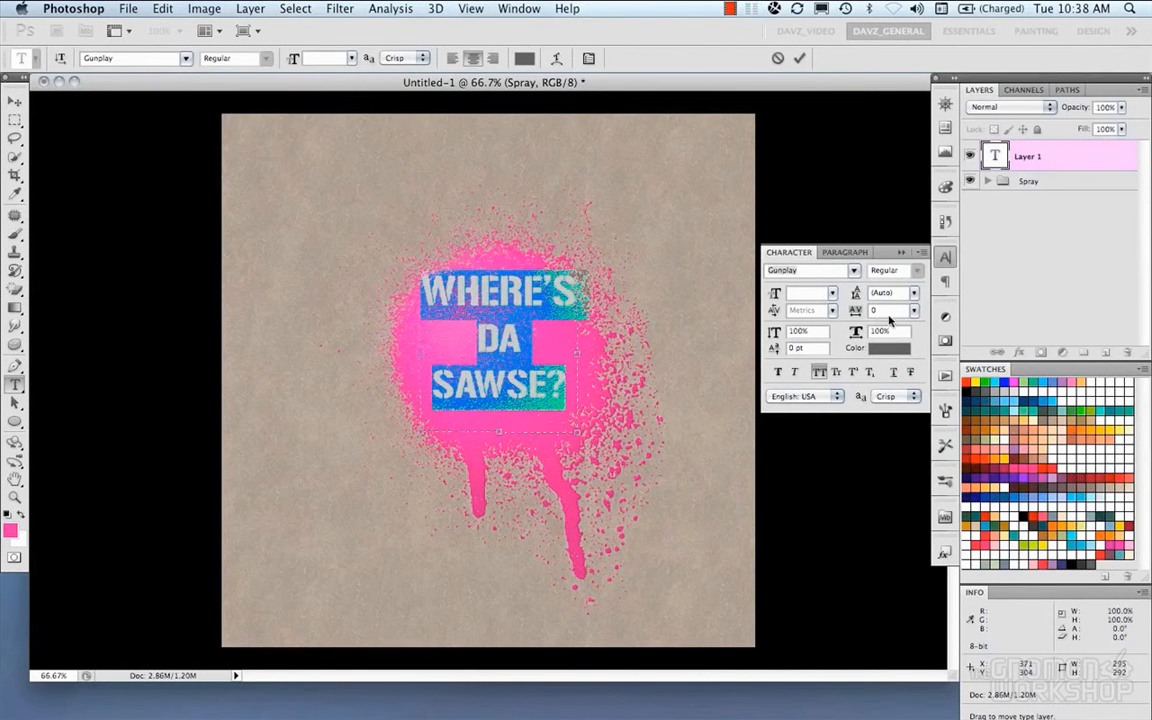
pyautogui.click(913, 294)
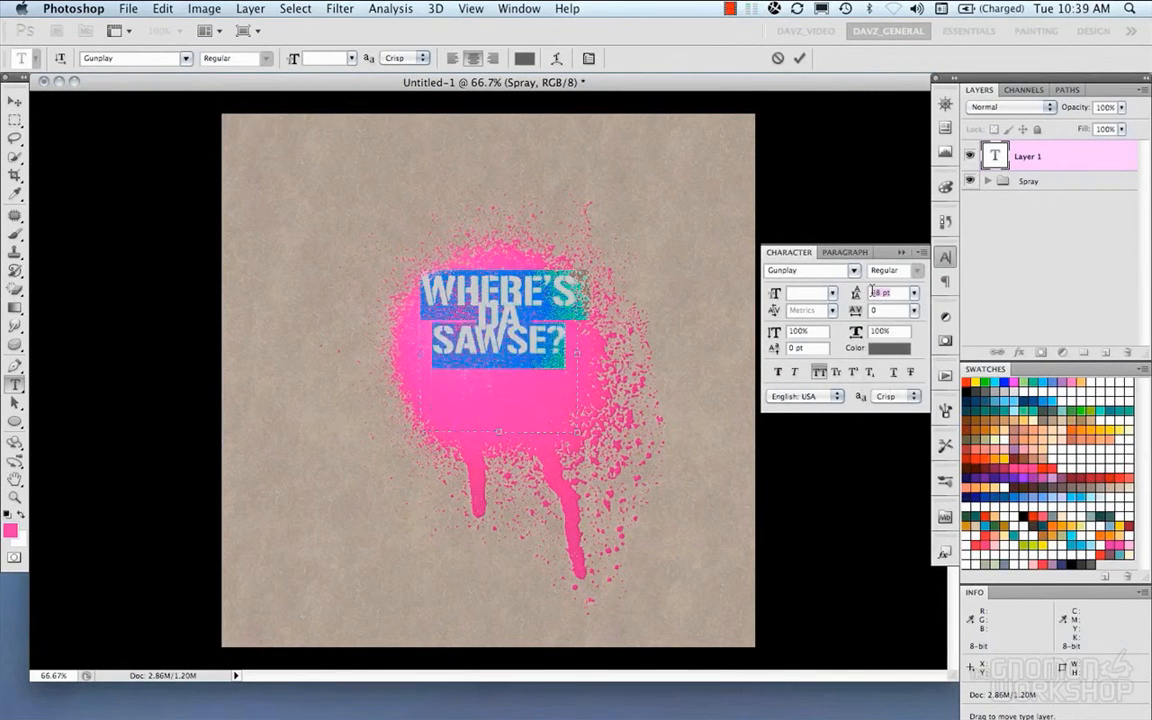
pyautogui.press('Up')
pyautogui.press('Up')
pyautogui.press('Up')
pyautogui.press('Up')
pyautogui.press('Up')
pyautogui.press('Up')
pyautogui.press('Up')
pyautogui.press('Up')
pyautogui.press('Up')
pyautogui.press('Up')
pyautogui.press('Up')
pyautogui.press('Up')
pyautogui.press('Up')
# - Enlarge the word SAWSE? to 84 pt
pyautogui.moveTo(569, 357); pyautogui.dragTo(433, 357)
pyautogui.click(778, 296)
pyautogui.press('Up')
pyautogui.press('Up')
pyautogui.press('Up')
pyautogui.press('Up')
pyautogui.press('Up')
pyautogui.press('Up')
pyautogui.press('Up')
pyautogui.press('Up')
pyautogui.press('Up')
pyautogui.press('Up')
pyautogui.press('Up')
pyautogui.press('Up')
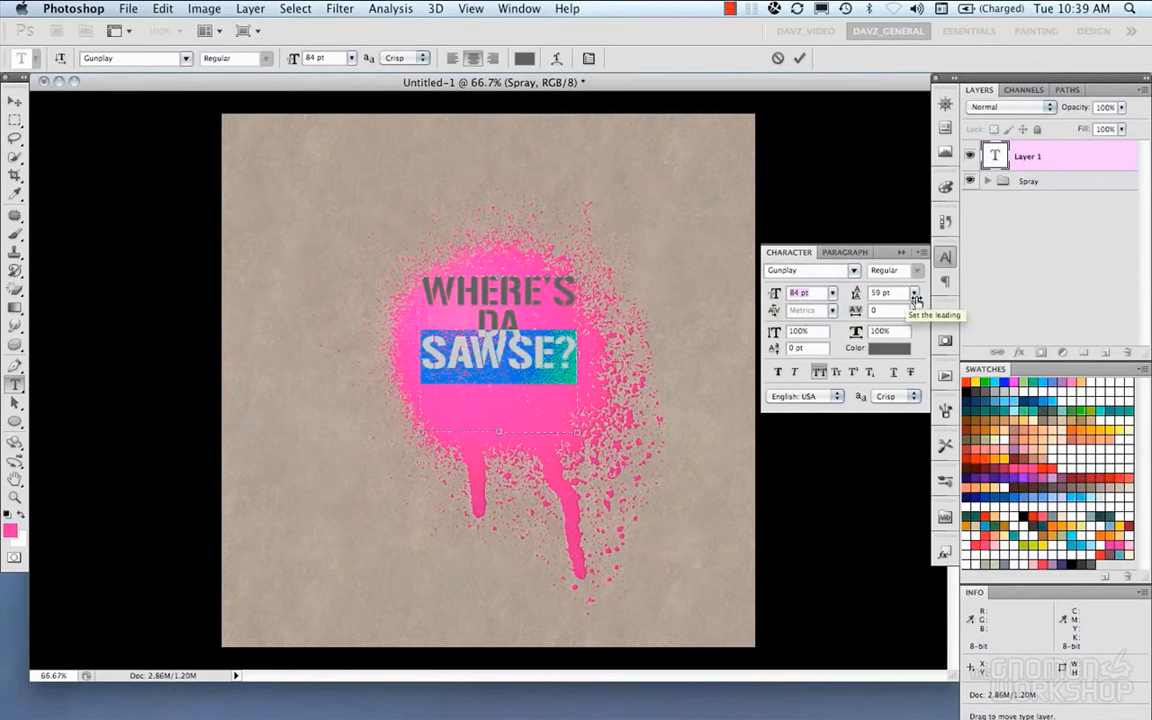
pyautogui.press('Return')
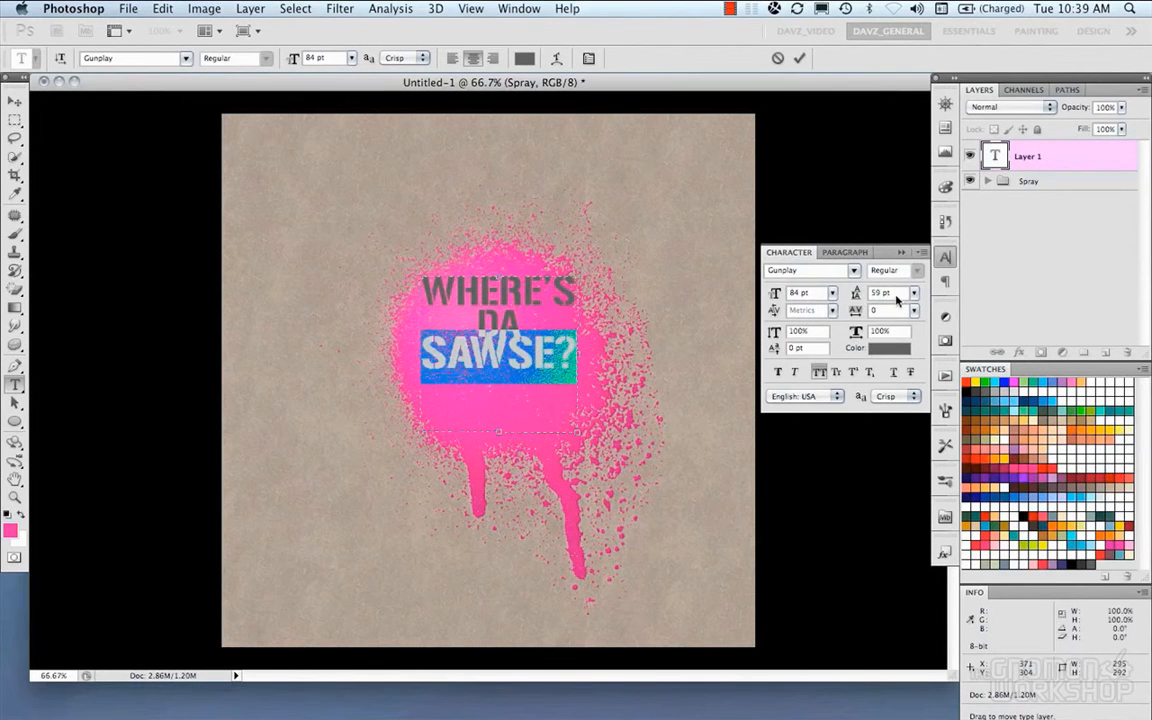
# - Set the leading of the SAWSE? line to 66 pt
pyautogui.click(893, 295)
pyautogui.press('Up')
pyautogui.press('Up')
pyautogui.press('Up')
pyautogui.press('Up')
pyautogui.press('Up')
pyautogui.press('Up')
pyautogui.press('Up')
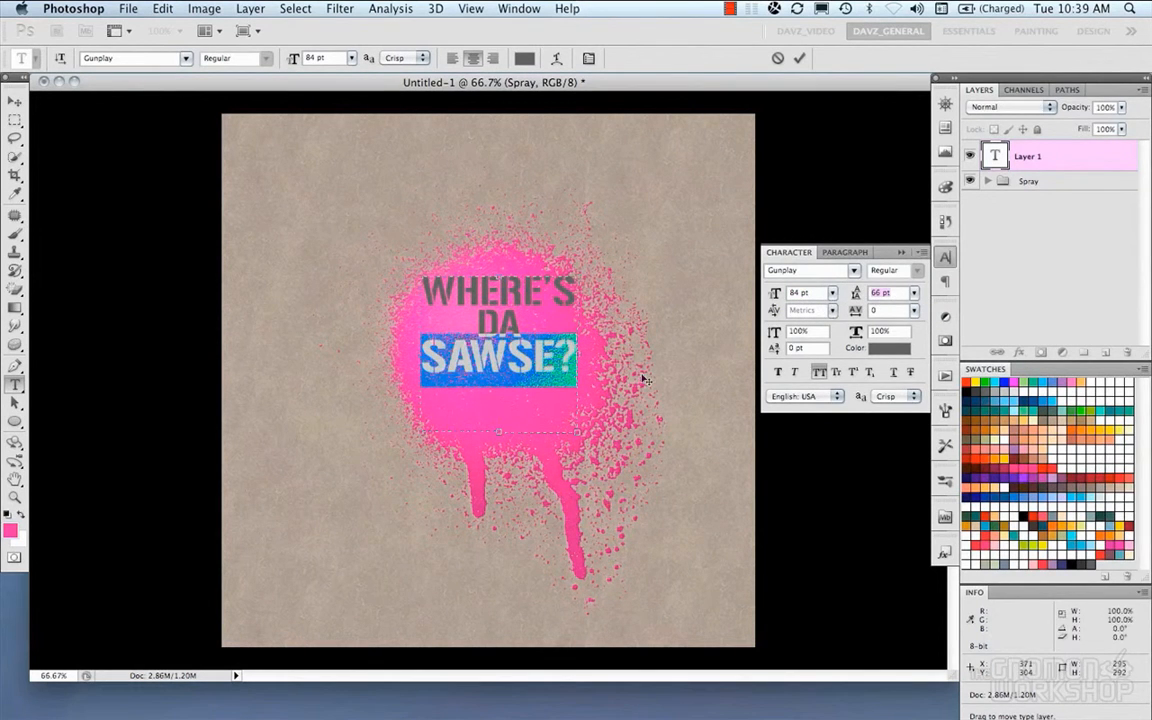
# - Fine-tune the lettering, setting the W's tracking in SAWSE? to -60 and the word DA to 60 pt with 48 pt leading
pyautogui.click(487, 322)
pyautogui.moveTo(470, 358); pyautogui.dragTo(507, 358)
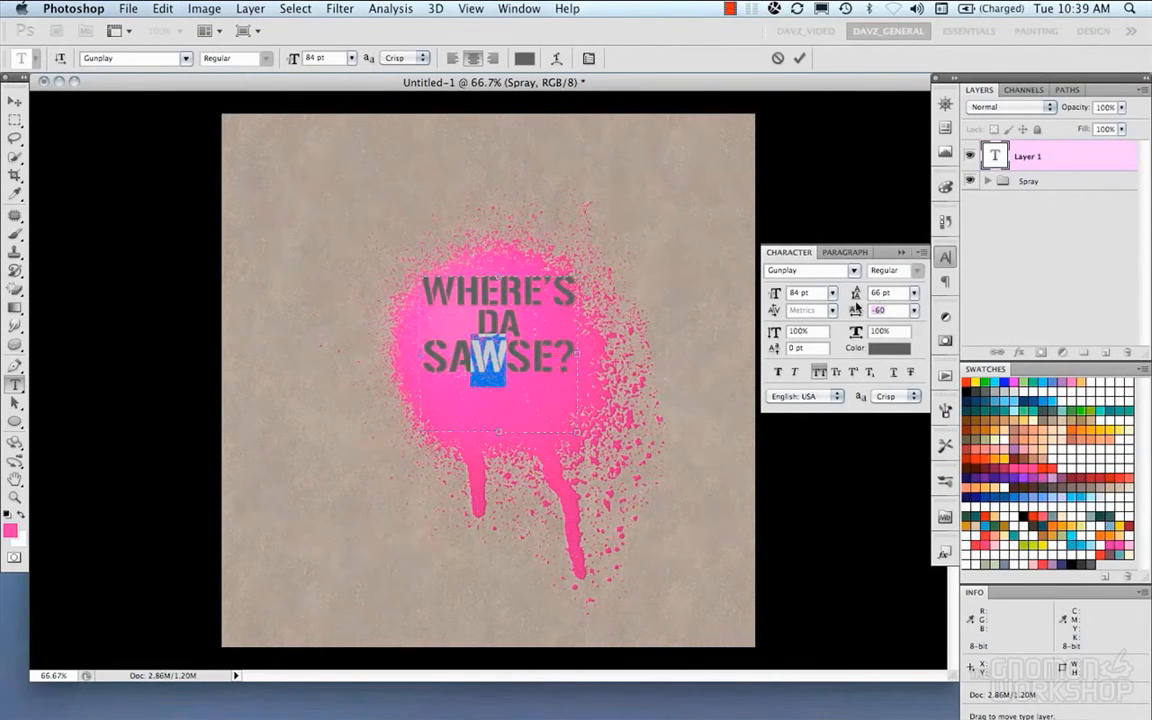
pyautogui.click(545, 416)
pyautogui.moveTo(421, 356); pyautogui.dragTo(447, 358)
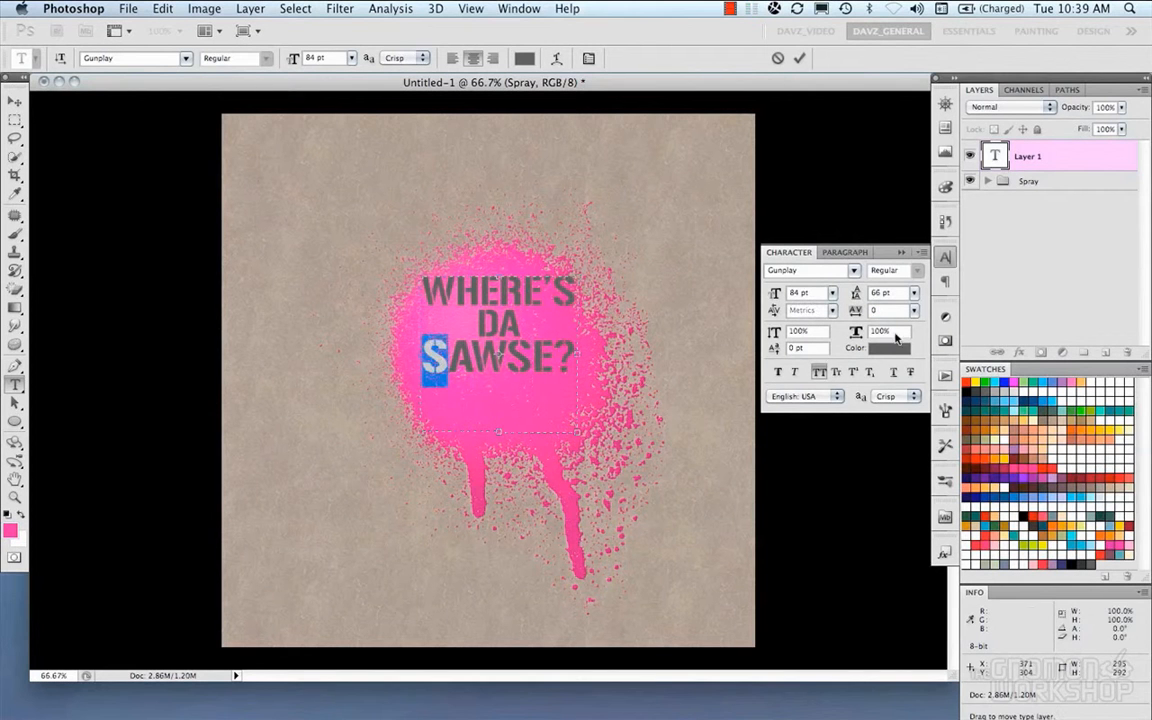
pyautogui.click(571, 416)
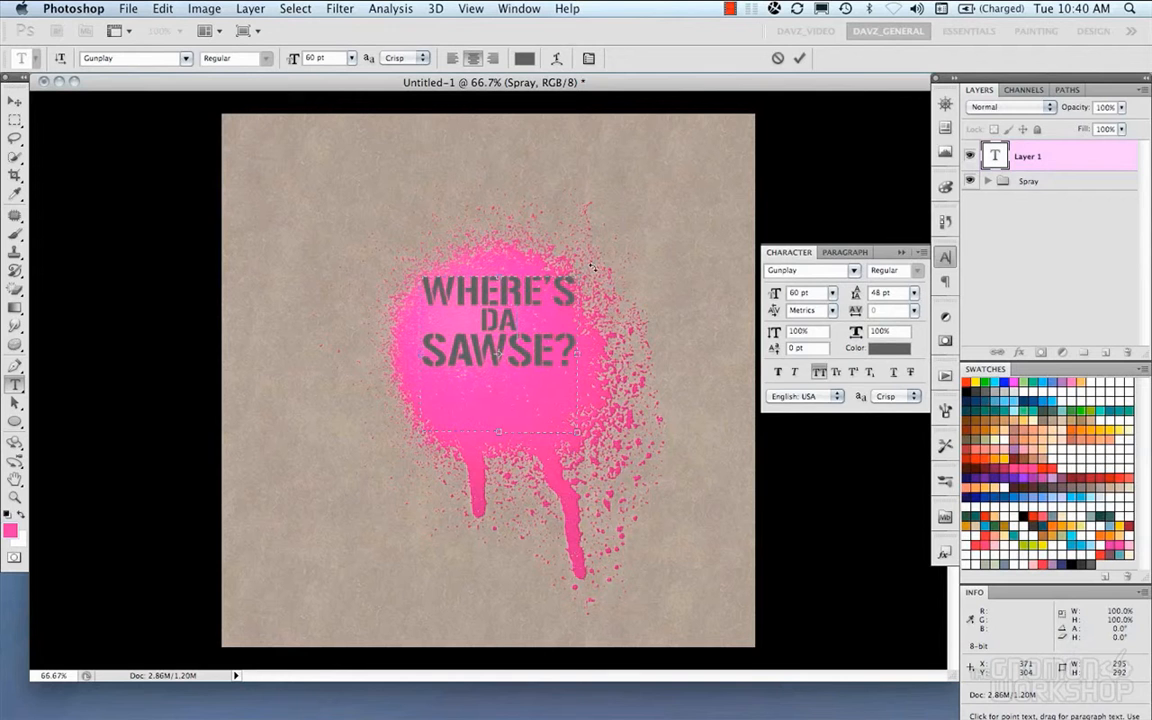
# - Rotate the text block slightly counterclockwise, commit it and center it over the pink splatter
pyautogui.moveTo(582, 274); pyautogui.dragTo(569, 243)
pyautogui.click(14, 119)
pyautogui.moveTo(493, 357); pyautogui.dragTo(500, 395)
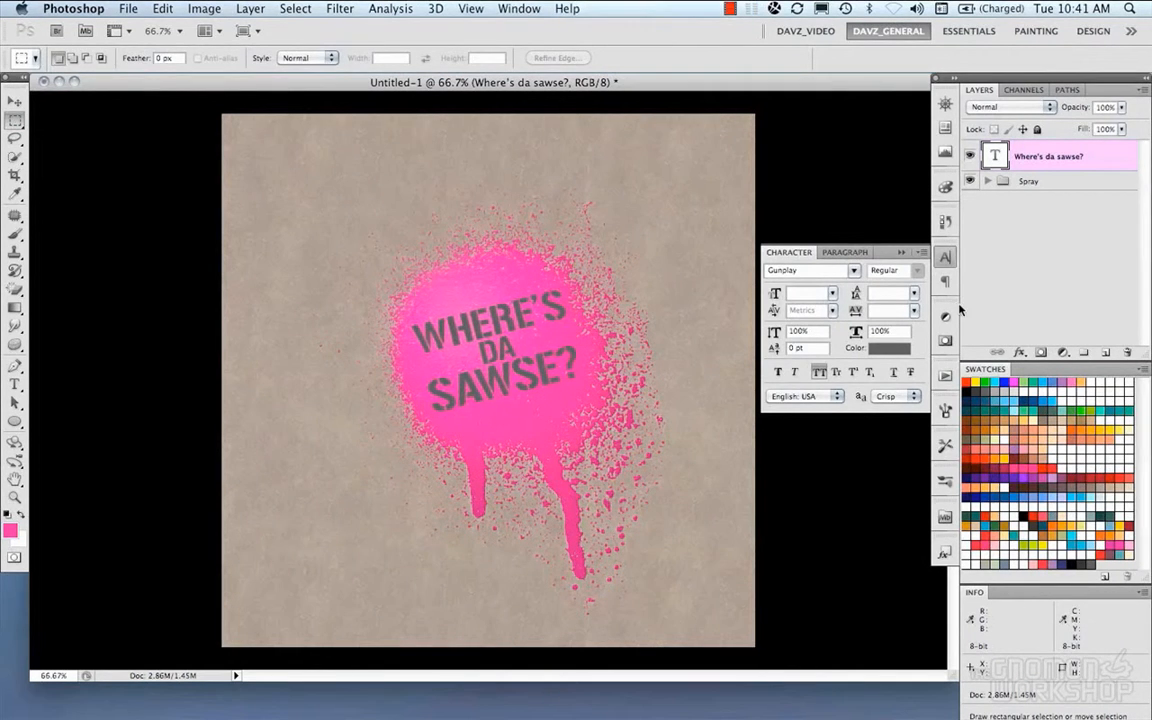
# - Scale the text layer up proportionally to about 108% with Free Transform
pyautogui.press('super+t')
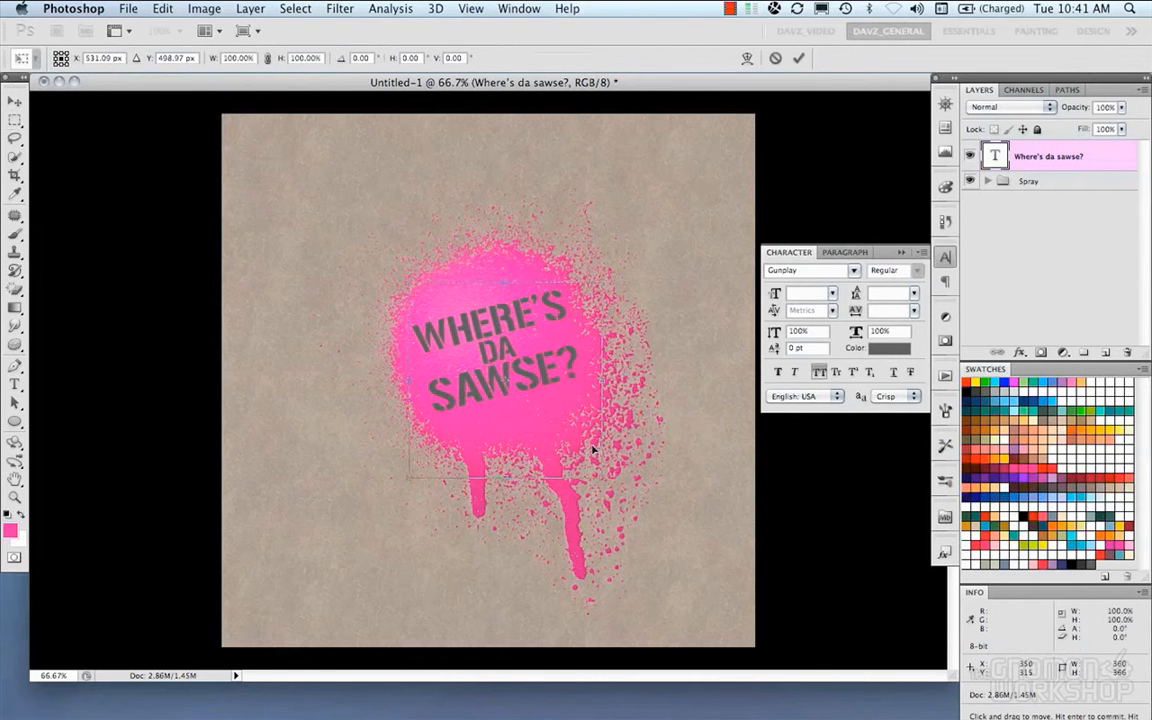
pyautogui.moveTo(576, 483); pyautogui.dragTo(607, 487)
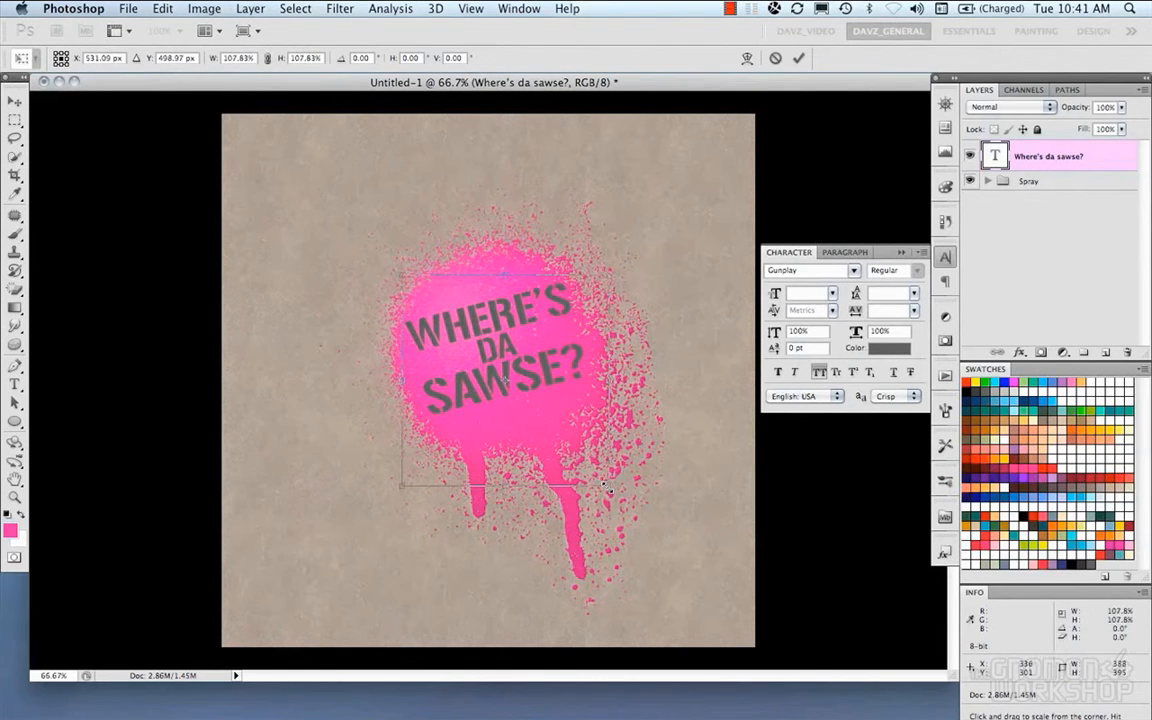
pyautogui.press('Return')
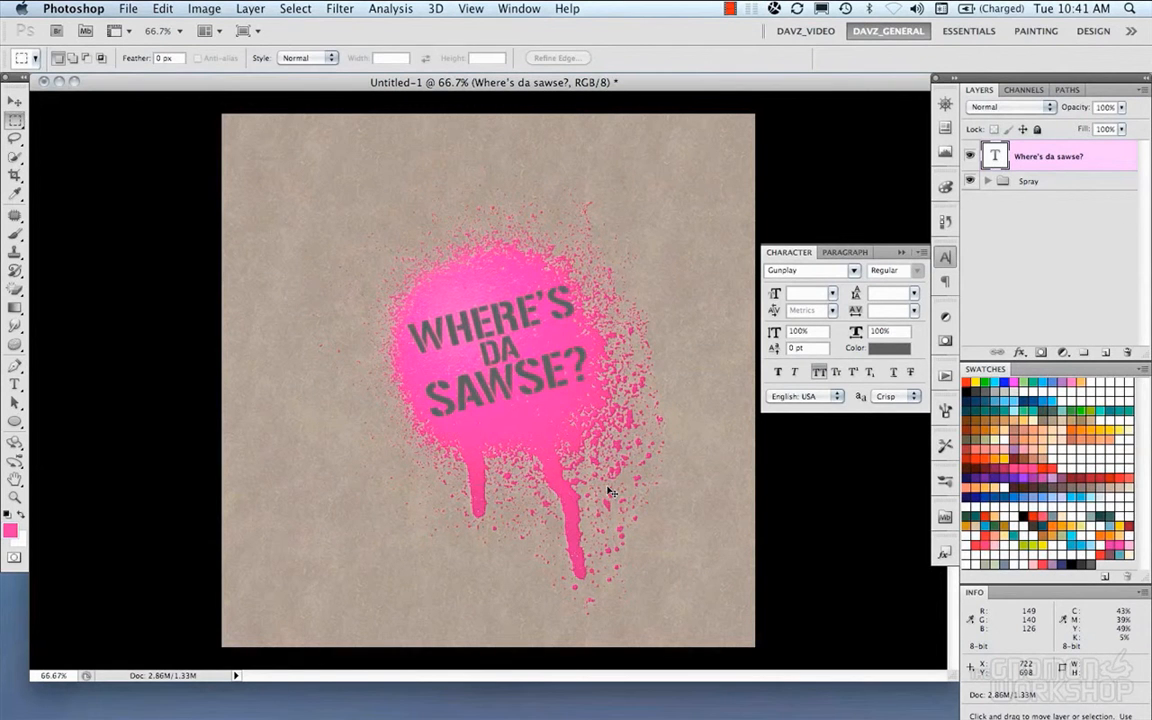
# - Load the text's outline as a selection, hide the text layer and expand the Spray group
pyautogui.keyDown('super'); pyautogui.click(998, 155); pyautogui.keyUp('super')
pyautogui.click(969, 155)
pyautogui.click(987, 181)
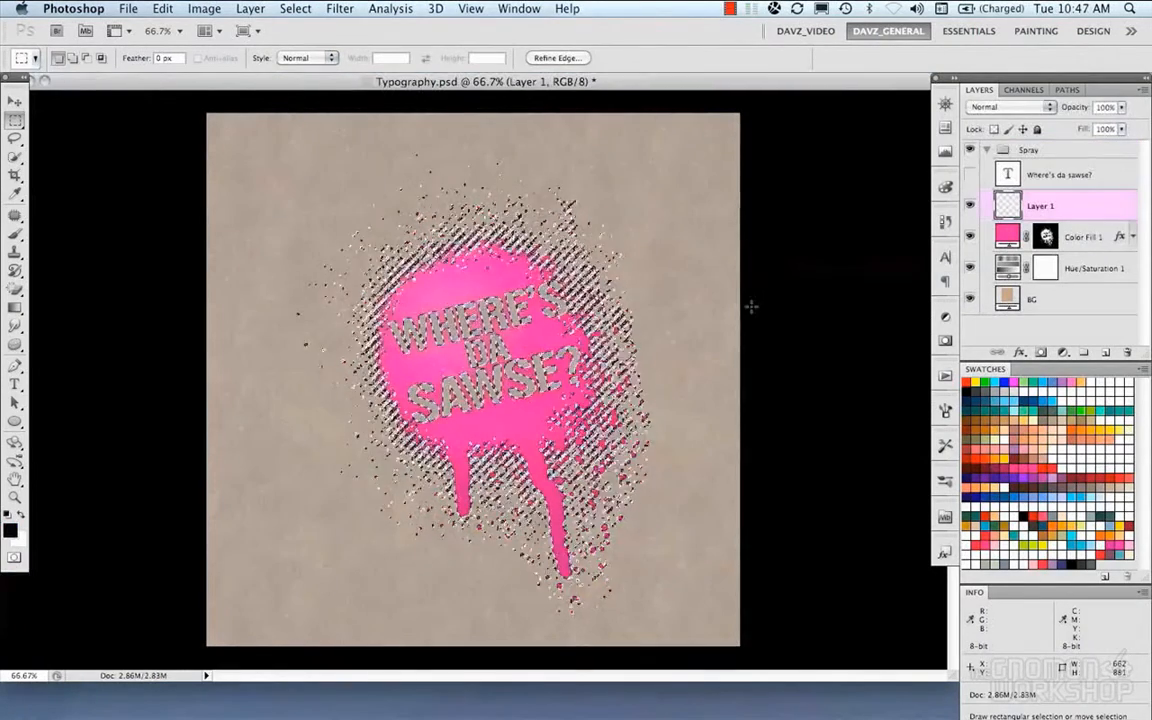
# - Fill the splatter-shaped selection on Layer 1 with black and deselect it
pyautogui.hotkey('alt', 'BackSpace')
pyautogui.press('super+d')
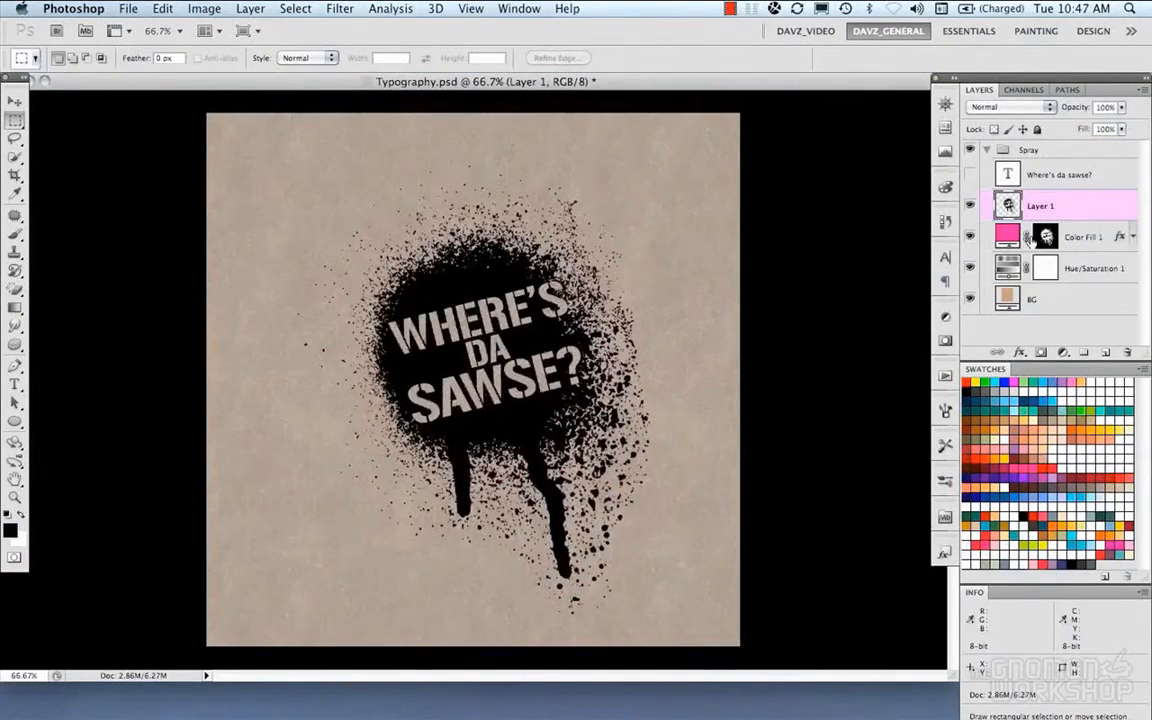
# - Add a Pattern Overlay style to Layer 1 and try the golden-brown paper pattern
pyautogui.doubleClick(1098, 207)
pyautogui.click(677, 497)
pyautogui.click(865, 364)
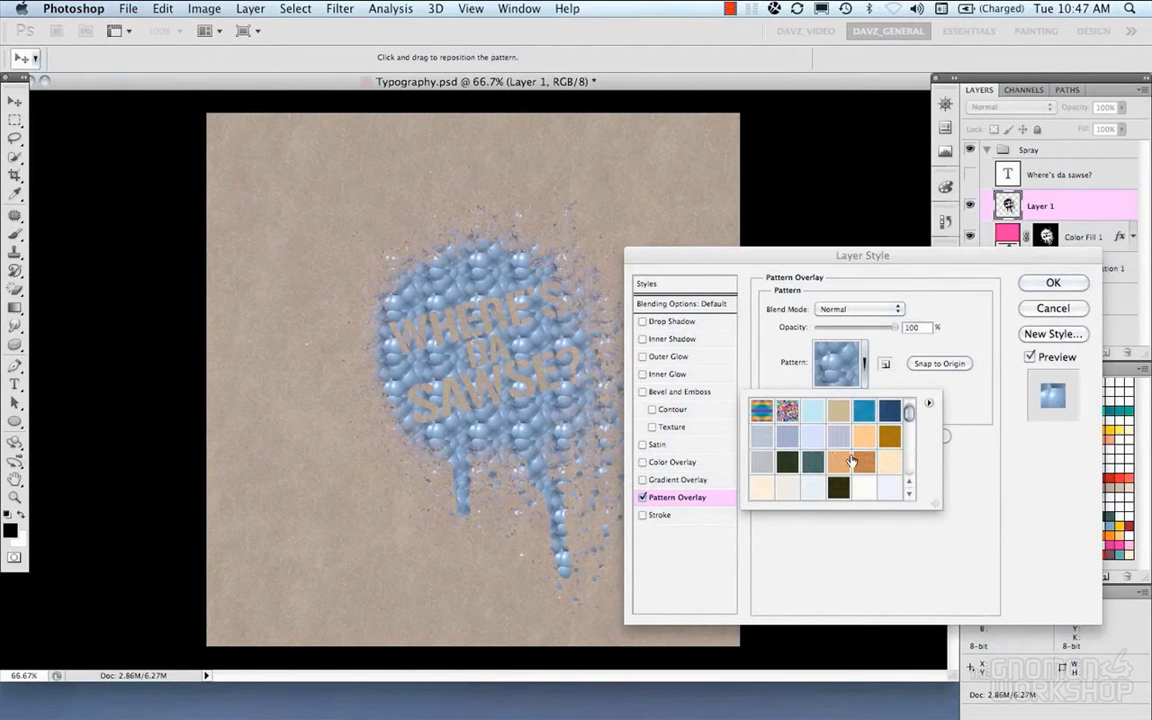
pyautogui.click(863, 460)
pyautogui.click(886, 438)
pyautogui.scroll(-5, 880, 445)
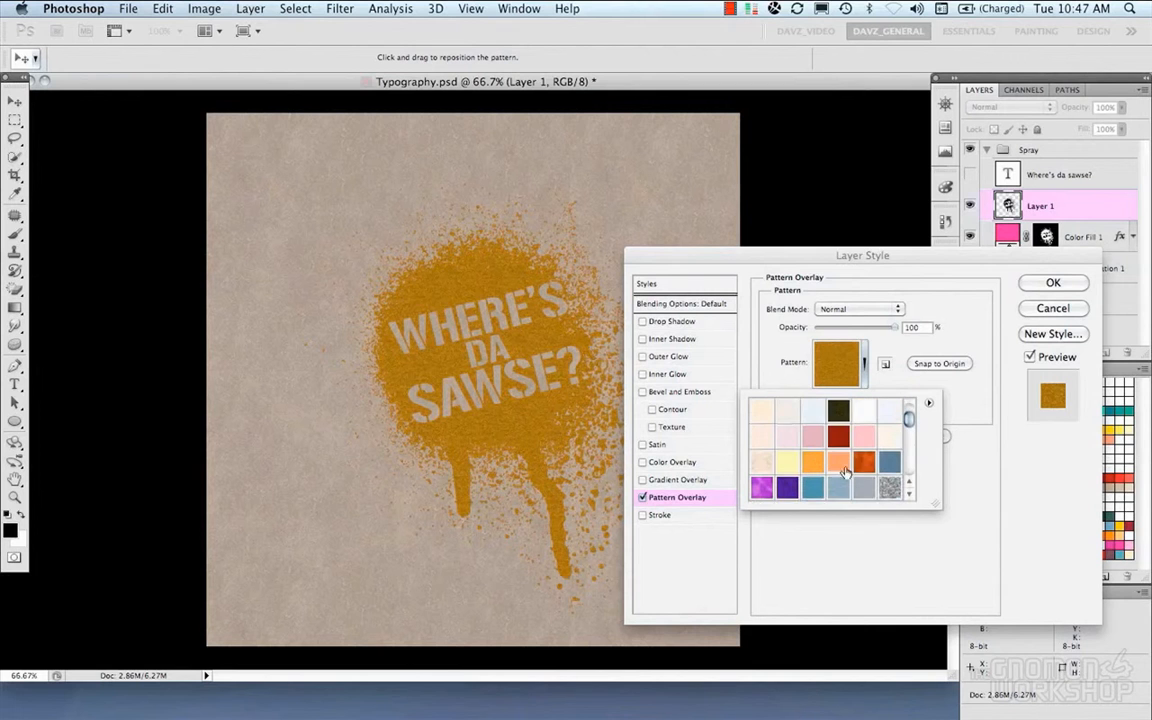
# - Try several gray textures for the overlay and apply the high-contrast black-and-white mottled pattern to Layer 1
pyautogui.click(888, 462)
pyautogui.click(887, 486)
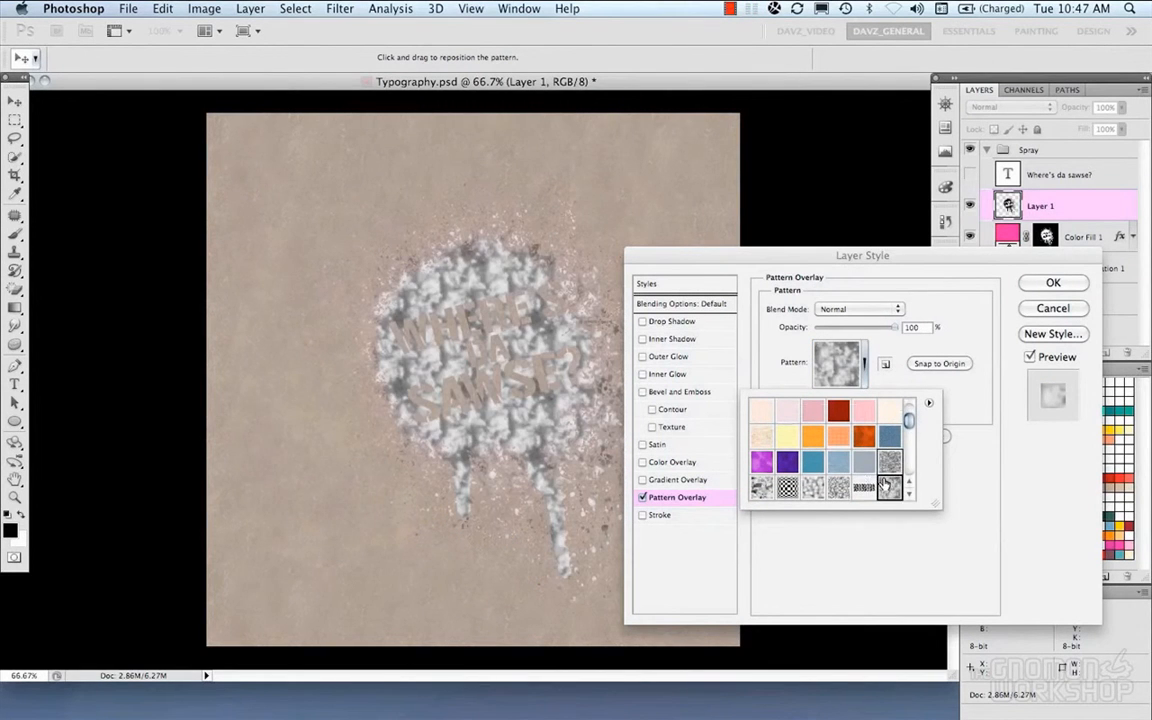
pyautogui.scroll(-1, 887, 480)
pyautogui.click(837, 450)
pyautogui.scroll(-5, 840, 460)
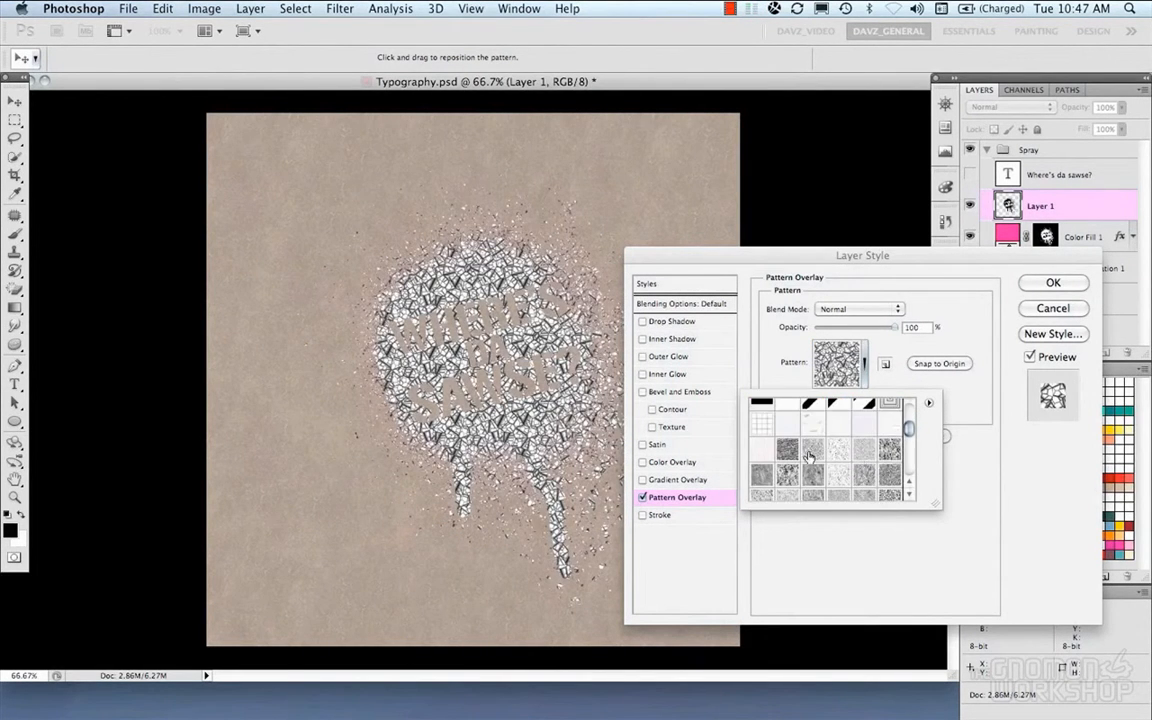
pyautogui.click(787, 423)
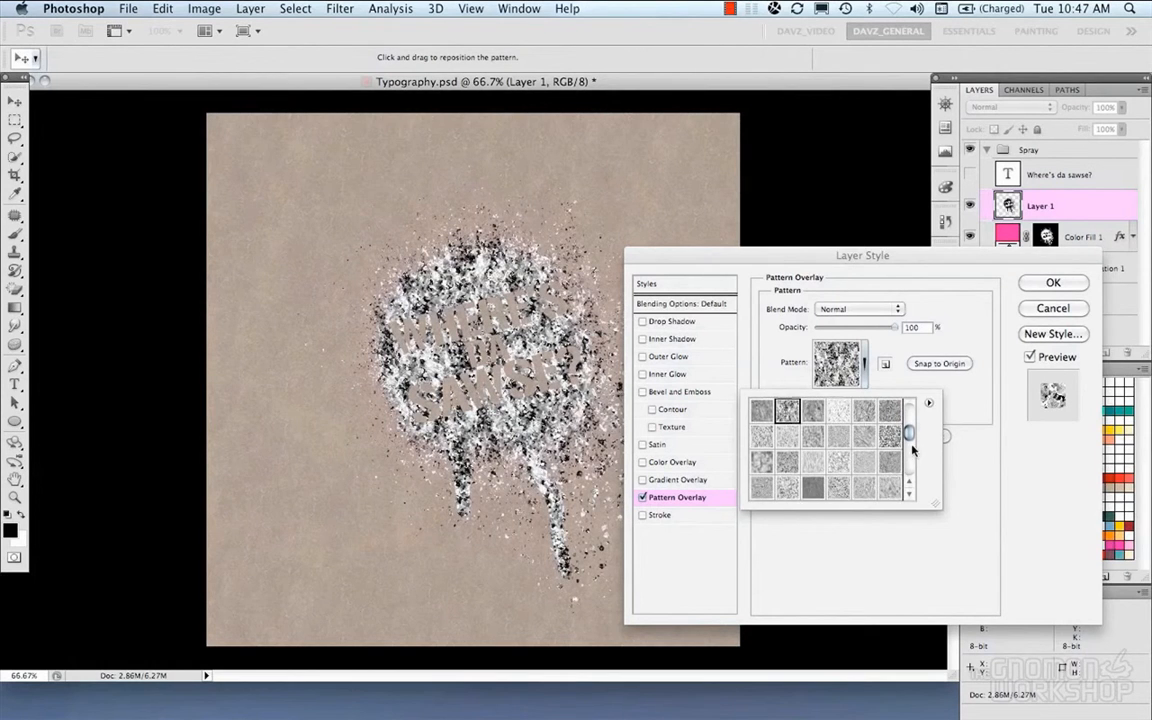
pyautogui.click(963, 411)
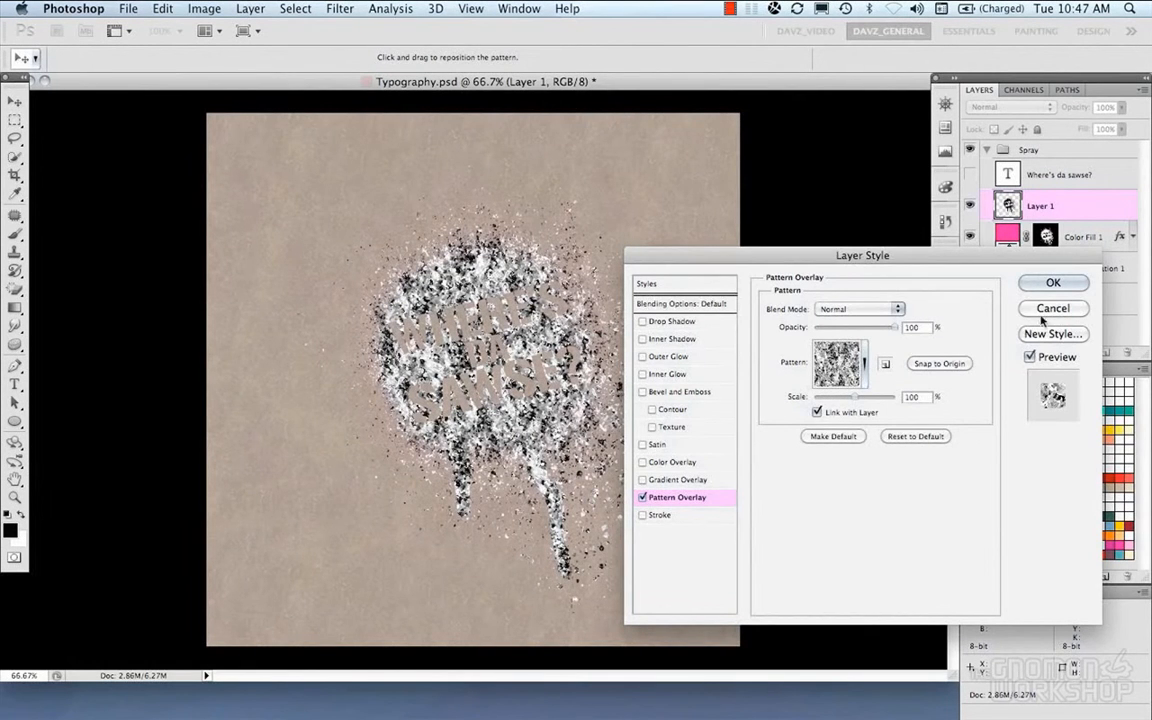
pyautogui.click(1045, 312)
# - Convert Layer 1's pattern overlay into its own clipped layer and soften that layer with Gaussian Blur
pyautogui.rightClick(1120, 204)
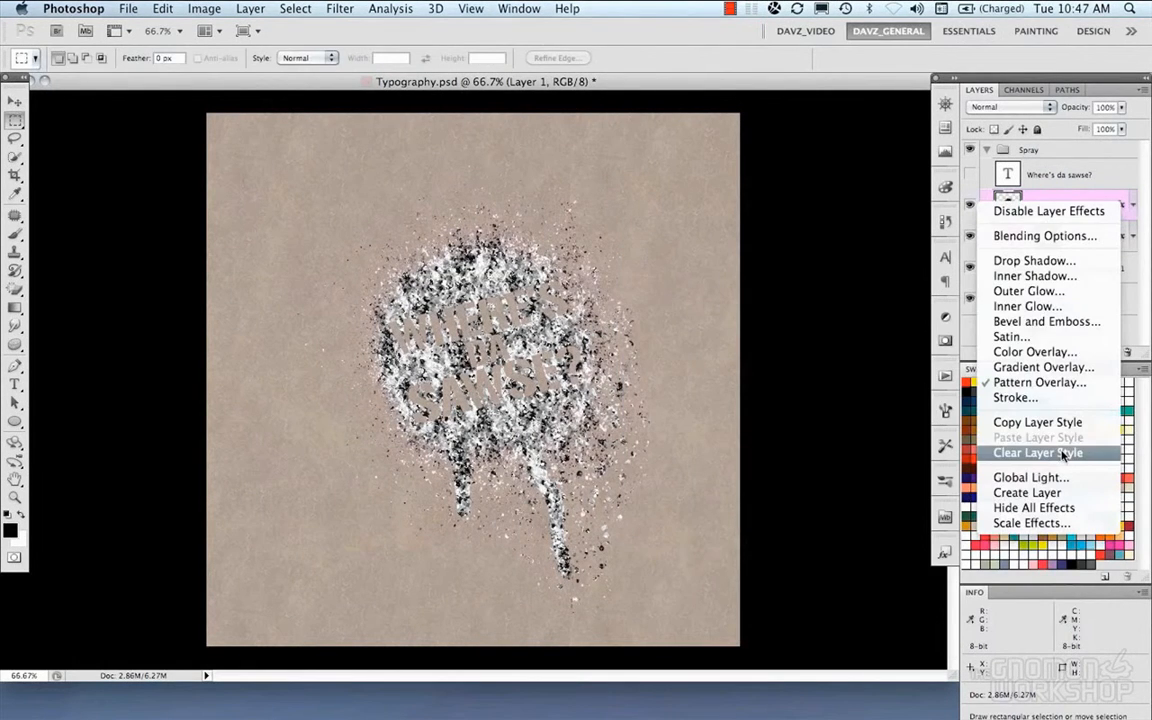
pyautogui.click(1027, 492)
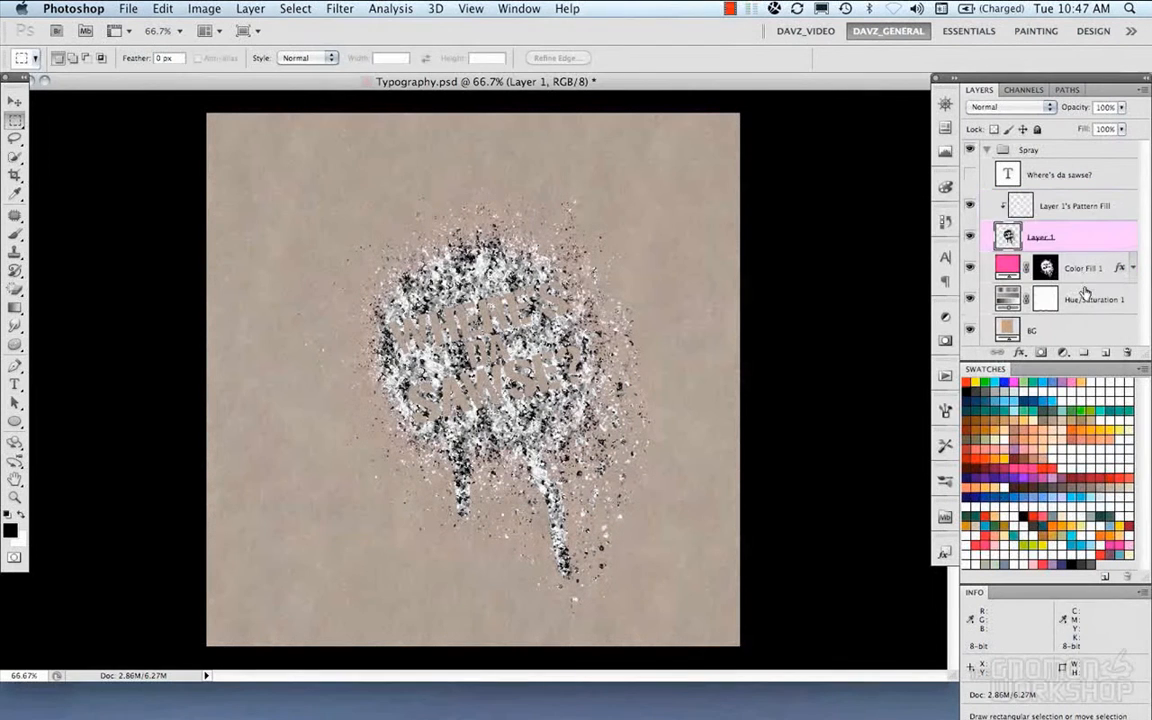
pyautogui.click(330, 9)
pyautogui.moveTo(390, 177)
pyautogui.click(520, 239)
pyautogui.moveTo(715, 355)
pyautogui.mouseDown()
pyautogui.moveTo(667, 363)
pyautogui.moveTo(699, 360)
pyautogui.moveTo(686, 358)
pyautogui.mouseUp()
pyautogui.click(847, 144)
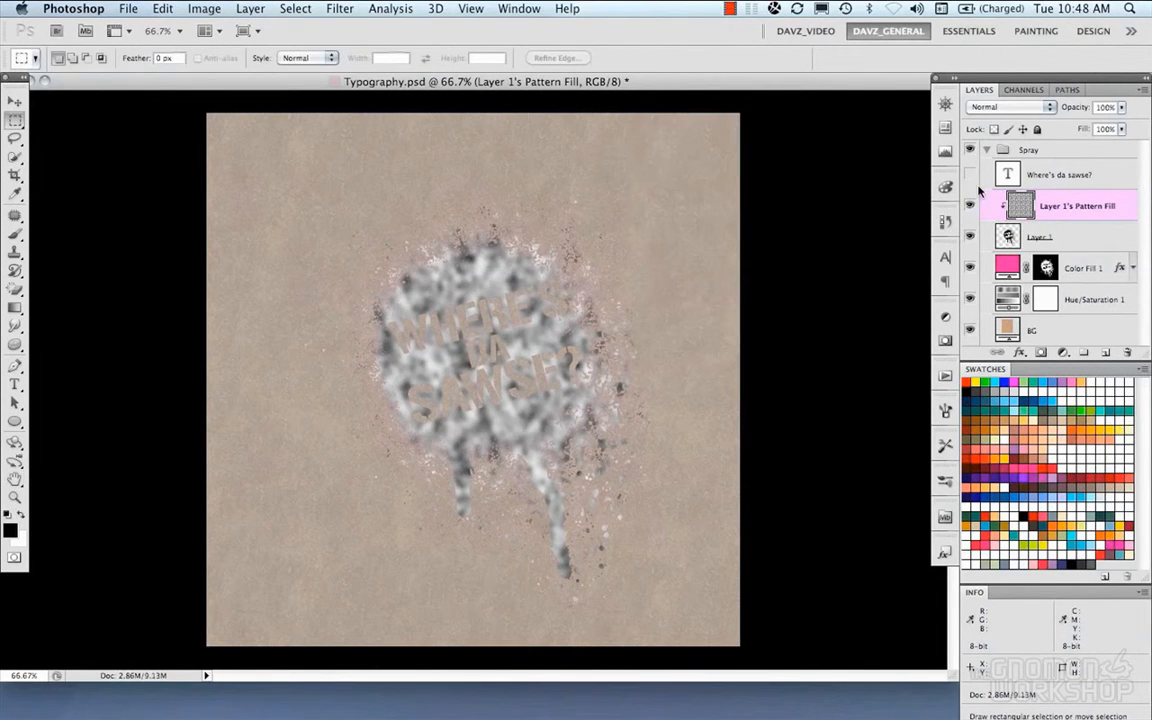
# - Compare the splatter with and without the blurred pattern fill layer
pyautogui.click(970, 205)
pyautogui.click(970, 205)
pyautogui.click(969, 206)
pyautogui.click(969, 206)
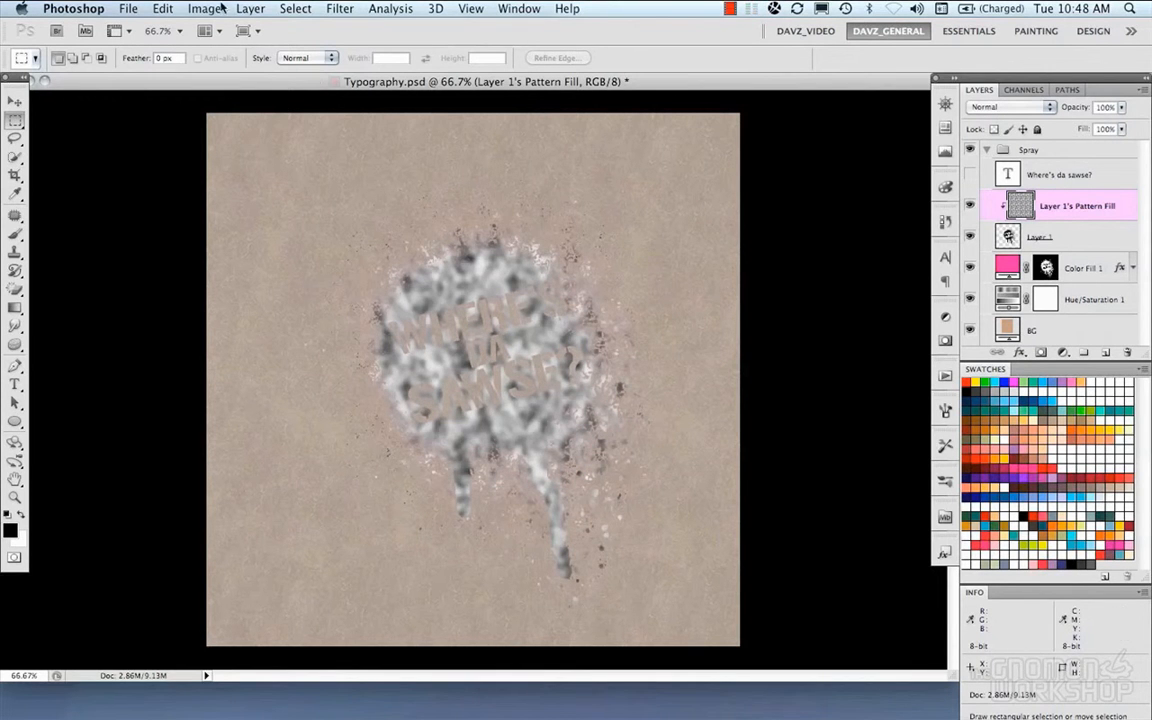
# - Lower the opacity of the blurred pattern fill layer
pyautogui.click(338, 8)
pyautogui.click(338, 7)
pyautogui.click(1121, 107)
pyautogui.moveTo(1124, 124); pyautogui.dragTo(1064, 130)
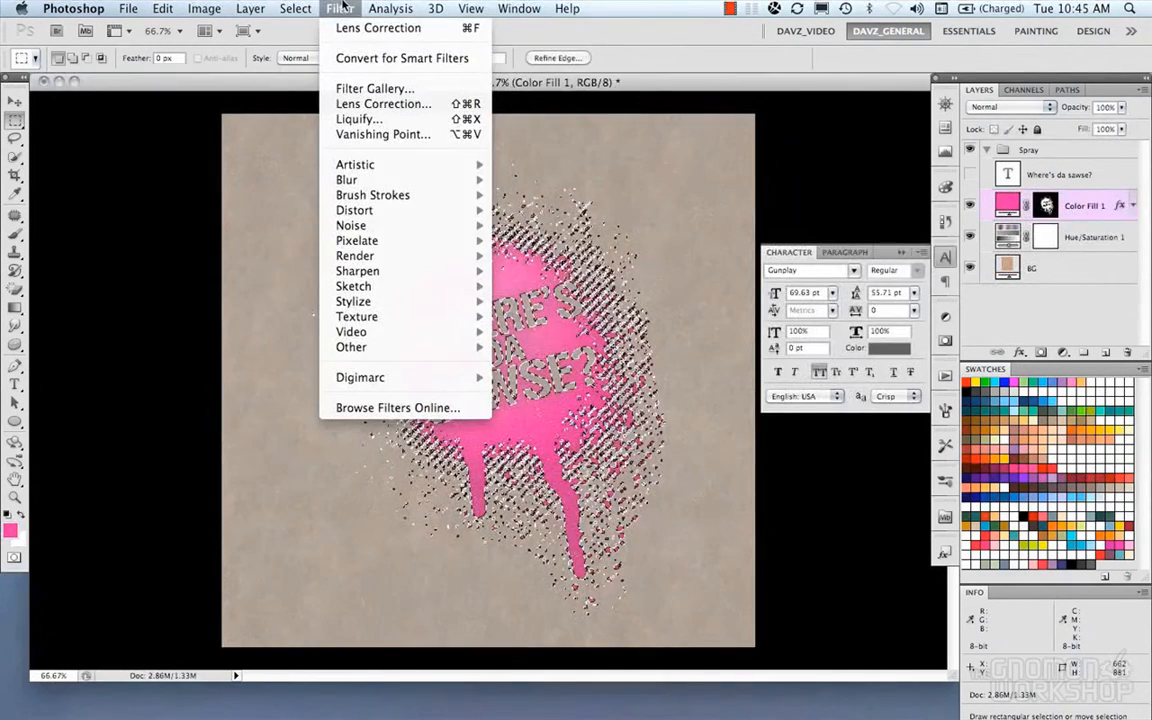
pyautogui.click(342, 7)
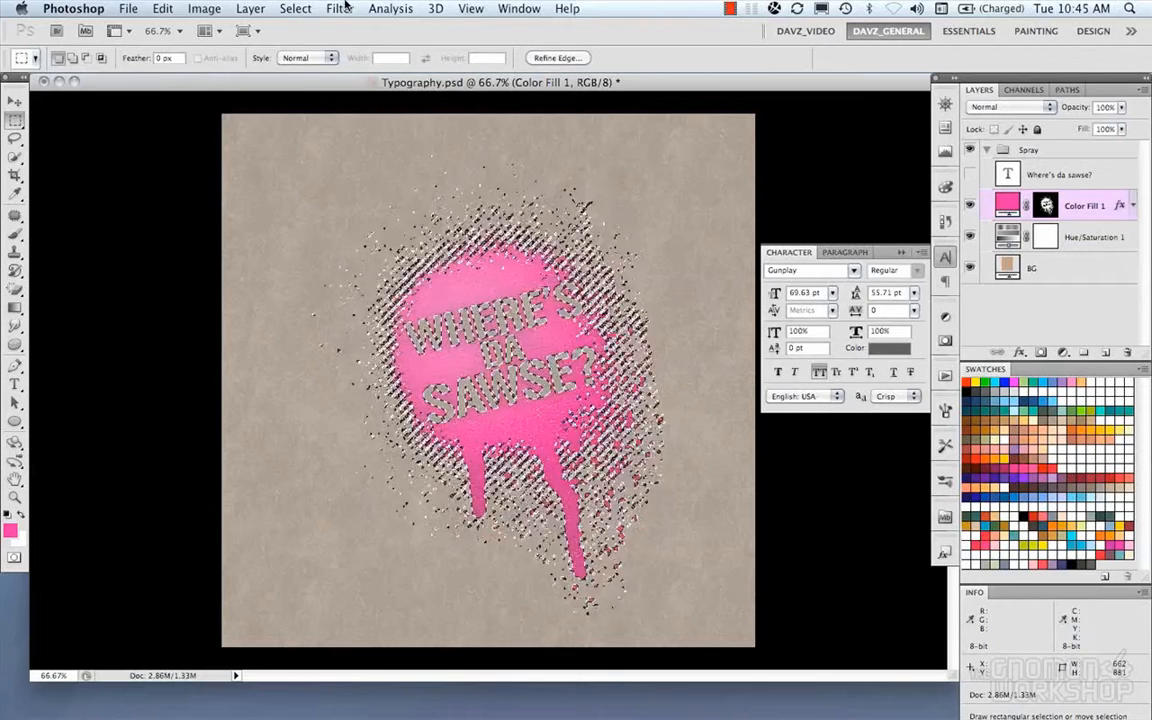
pyautogui.click(343, 7)
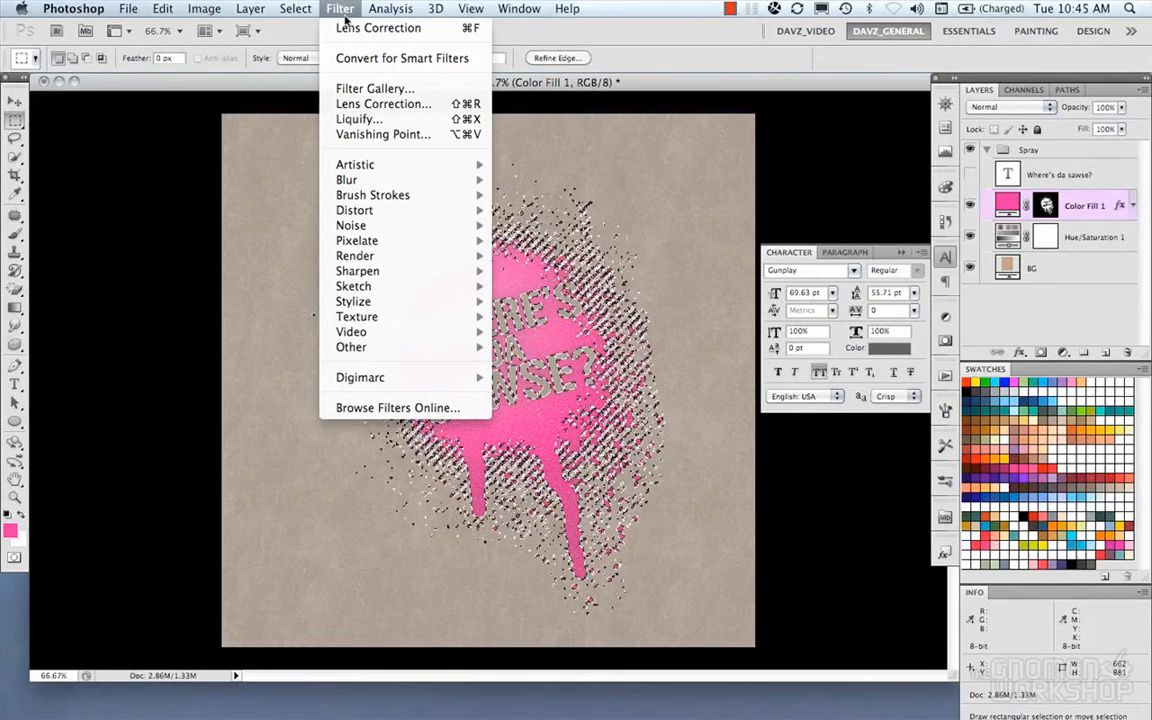
pyautogui.moveTo(383, 260)
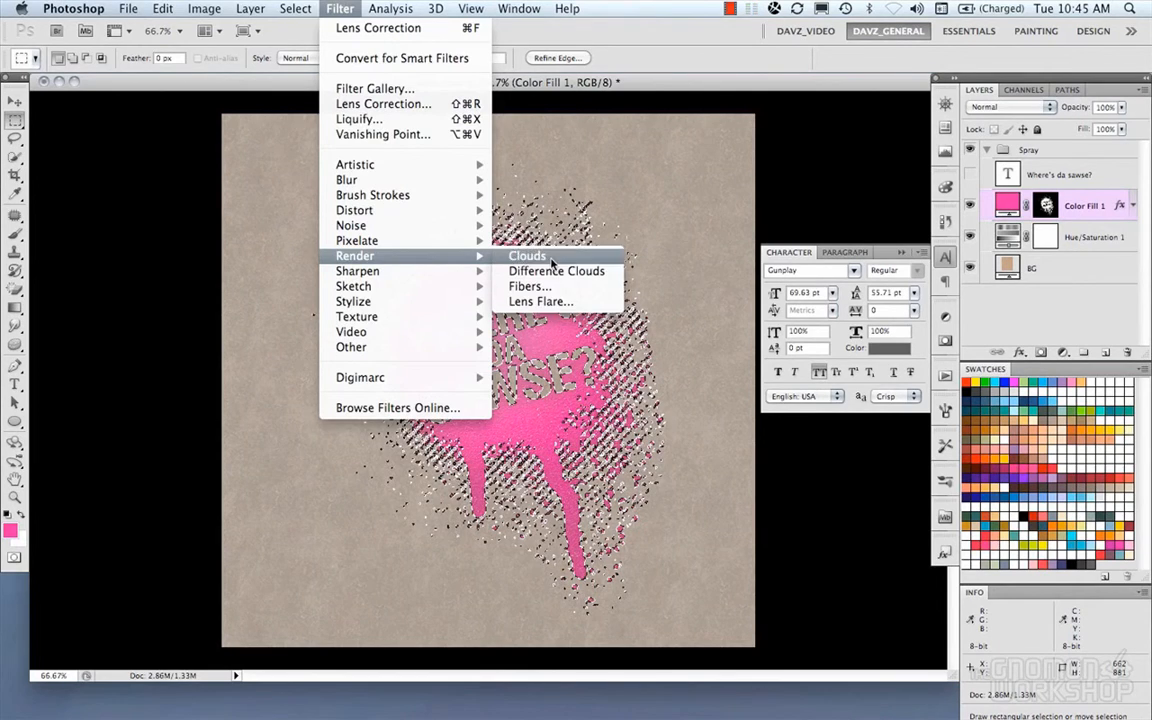
pyautogui.click(651, 90)
# - Save the Typography.psd document and quit Photoshop
pyautogui.click(130, 10)
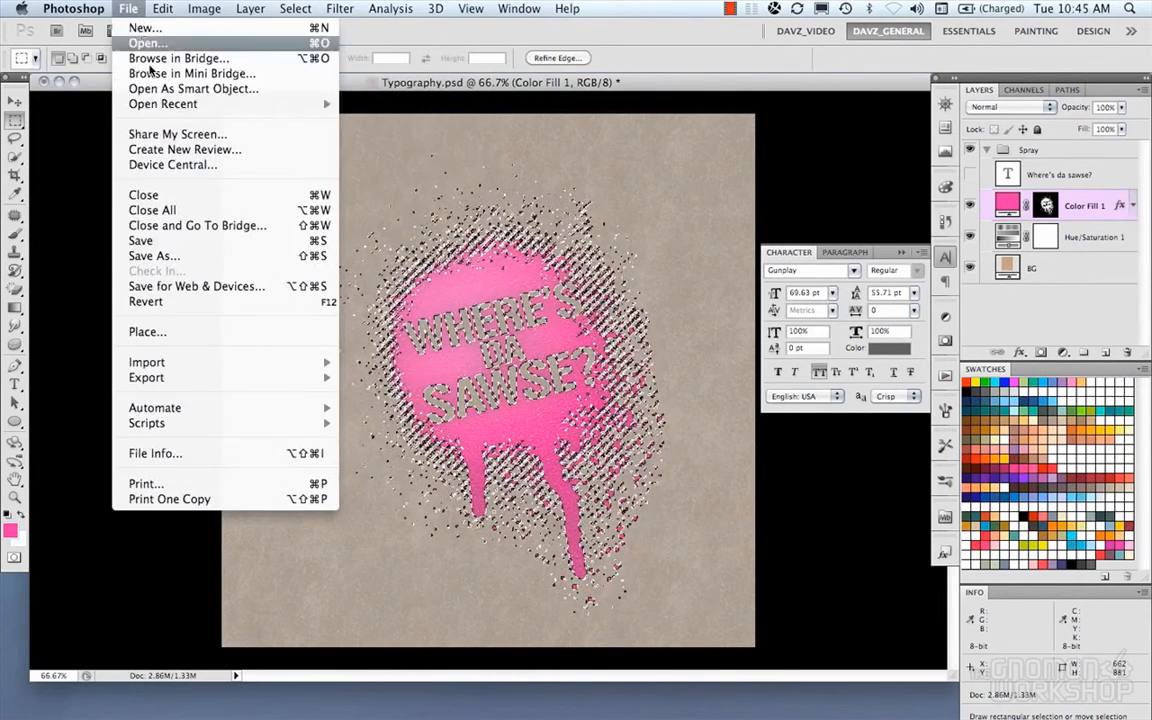
pyautogui.click(158, 242)
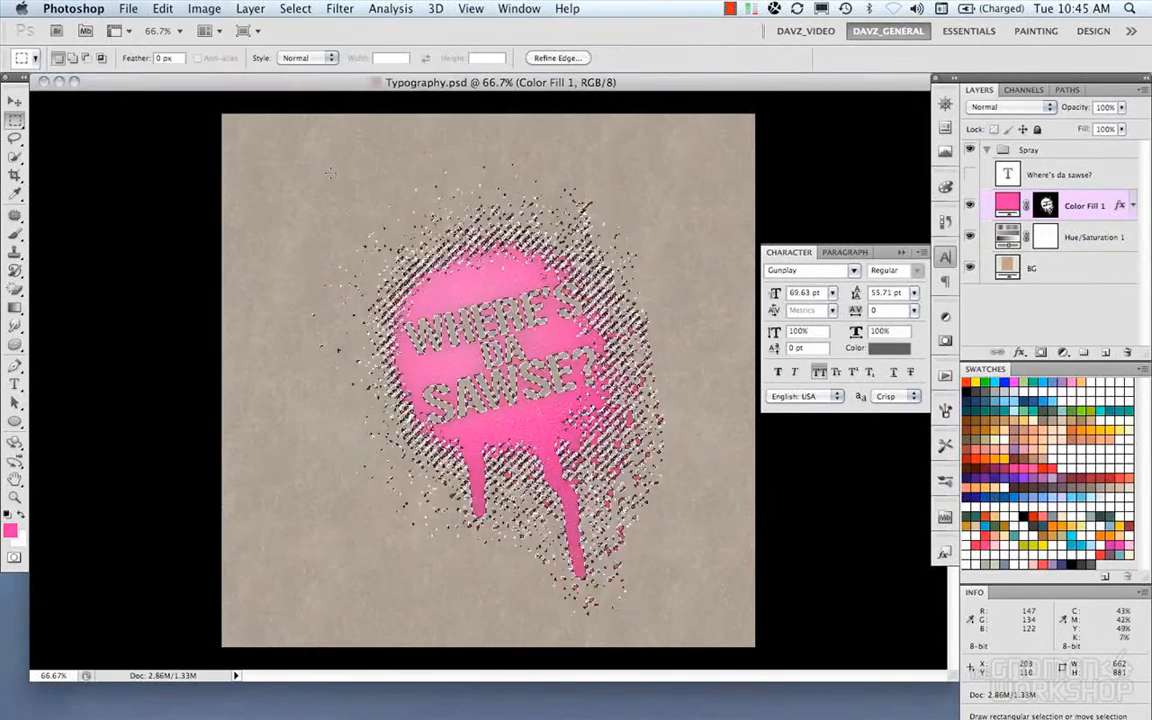
pyautogui.click(128, 8)
pyautogui.moveTo(78, 14)
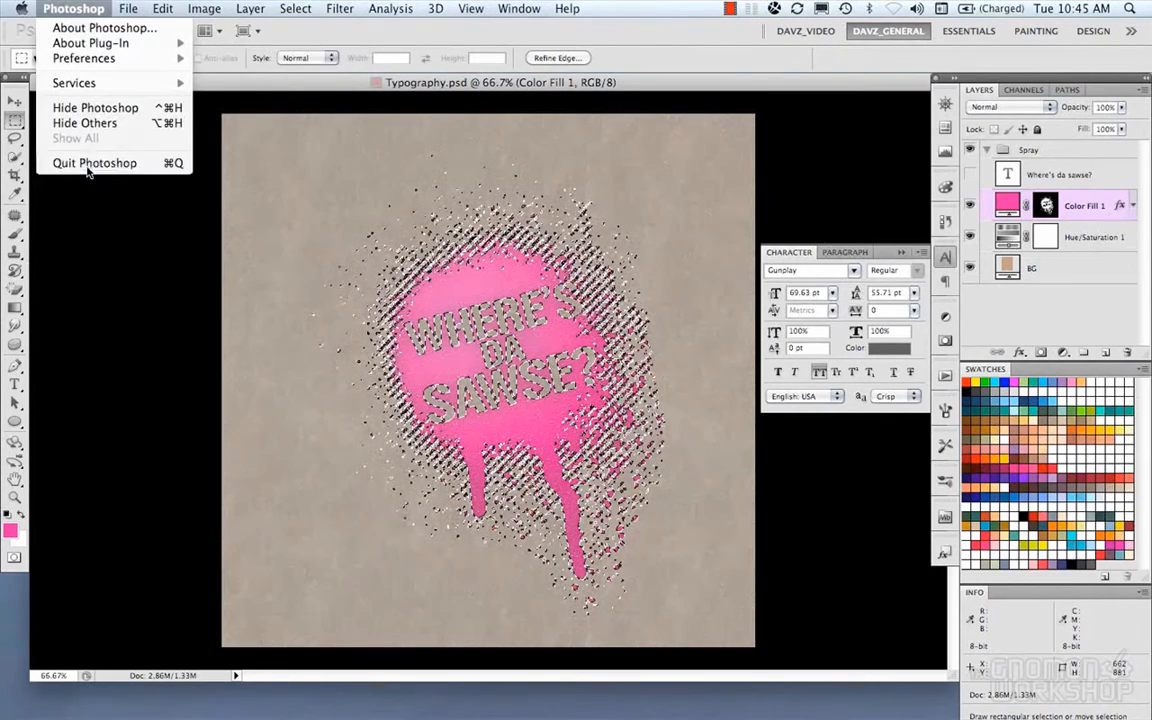
pyautogui.click(90, 164)
# - In Finder, browse Macintosh HD to the Adobe Photoshop CS5 folder inside Applications and widen the file column
pyautogui.doubleClick(1086, 45)
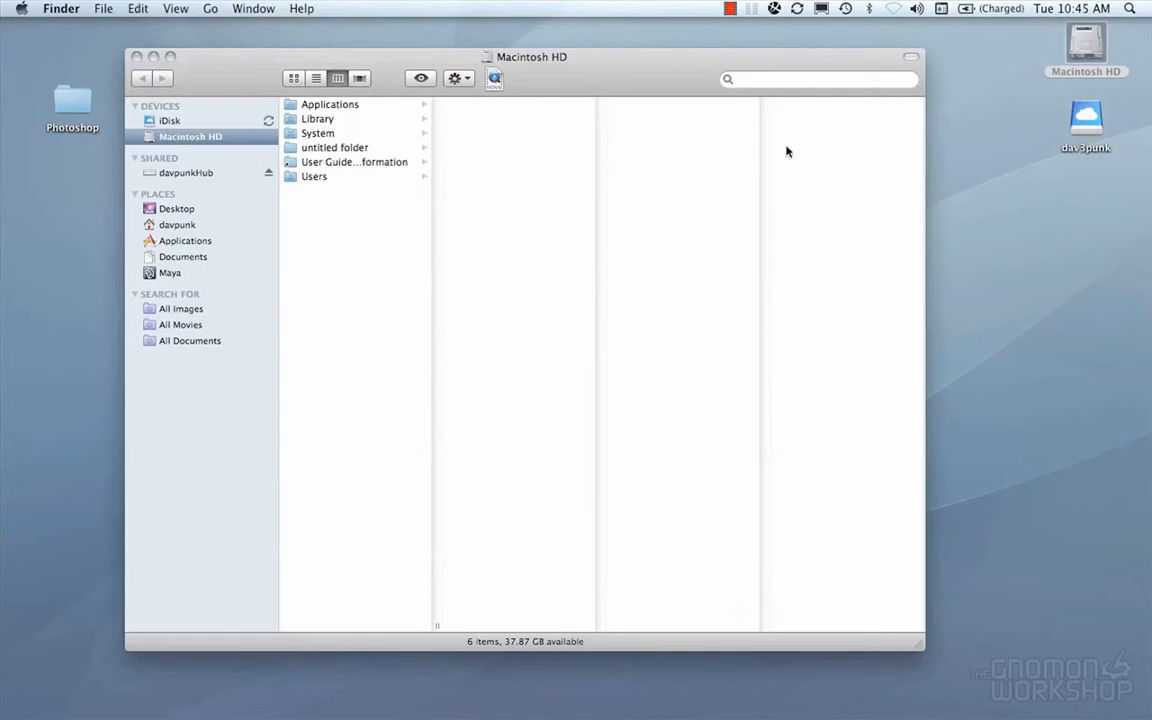
pyautogui.click(350, 104)
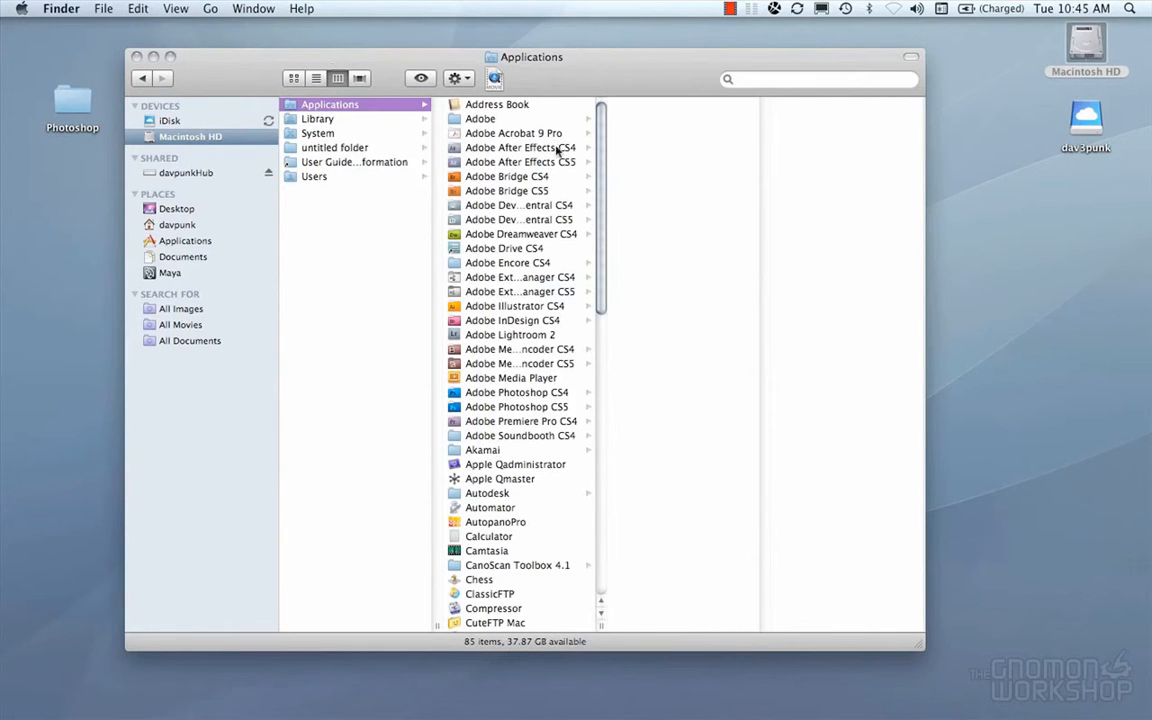
pyautogui.moveTo(603, 624); pyautogui.dragTo(710, 624)
pyautogui.click(551, 408)
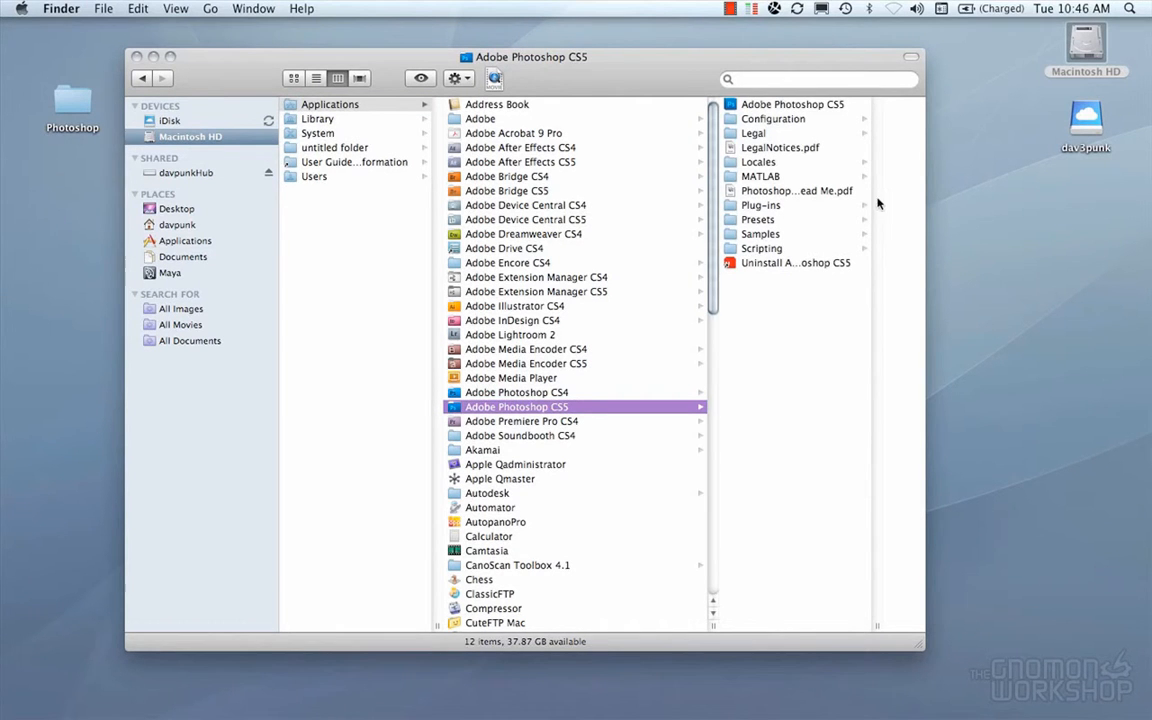
# - Set the Adobe Photoshop CS5 application to open in 32-bit mode in its file info, and close the info
pyautogui.click(792, 106)
pyautogui.press('super+o')
pyautogui.moveTo(150, 36); pyautogui.dragTo(452, 28)
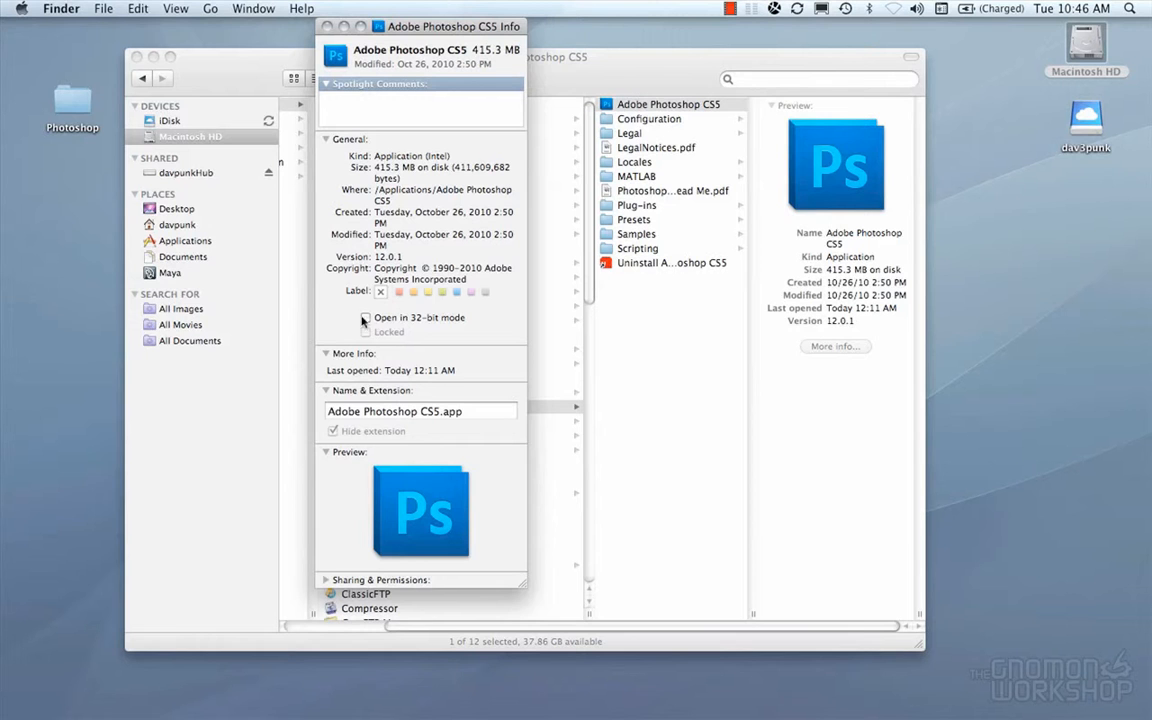
pyautogui.click(441, 319)
pyautogui.click(327, 26)
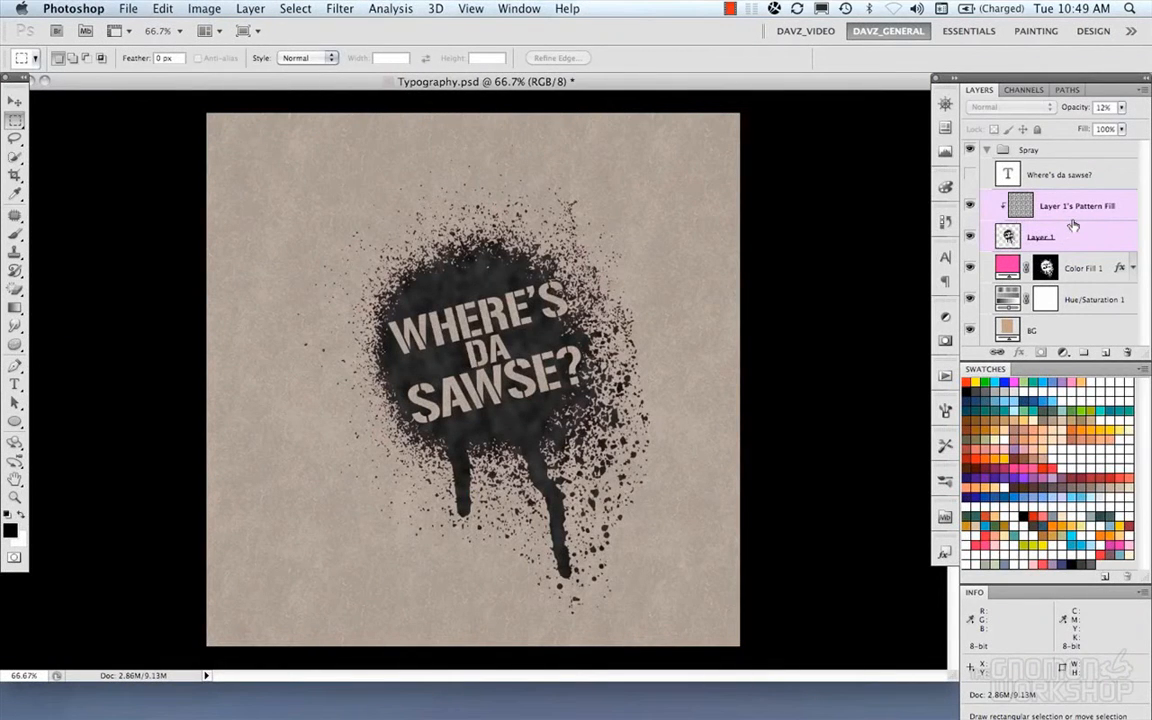
# - Merge Layer 1 with its pattern fill and set Lighting Effects ambience to -3, exposure 18, material -3, gloss 37 and focus -67
pyautogui.press('super+e')
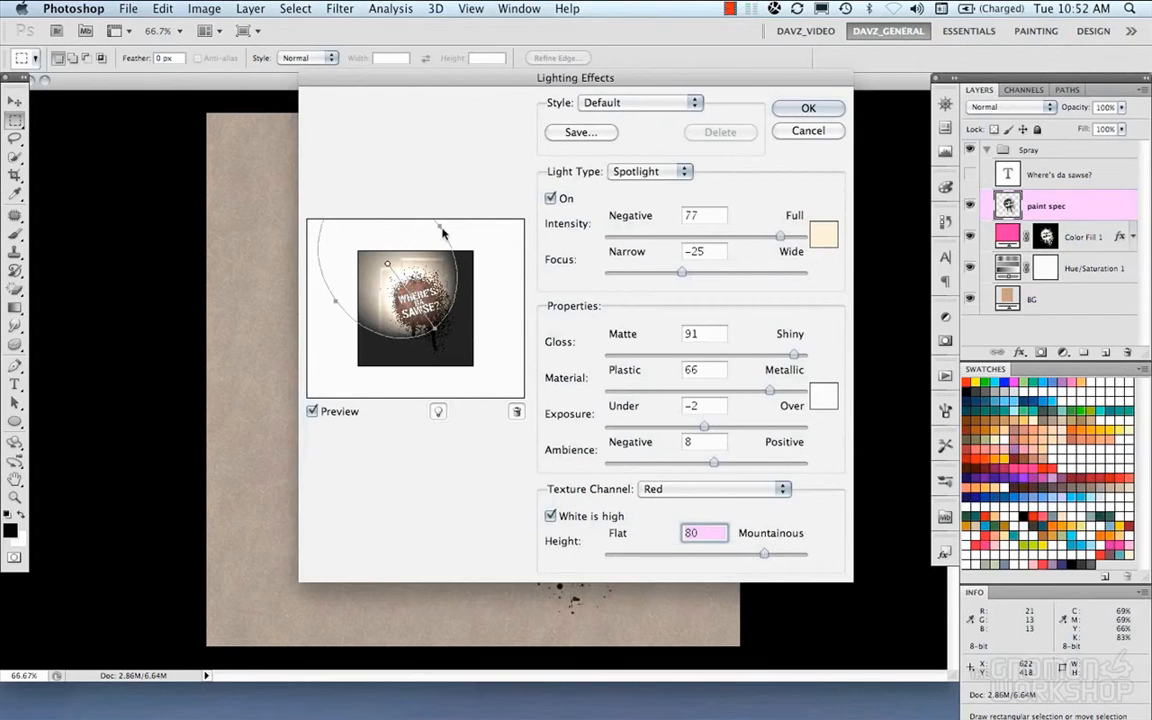
pyautogui.moveTo(713, 462); pyautogui.dragTo(717, 428)
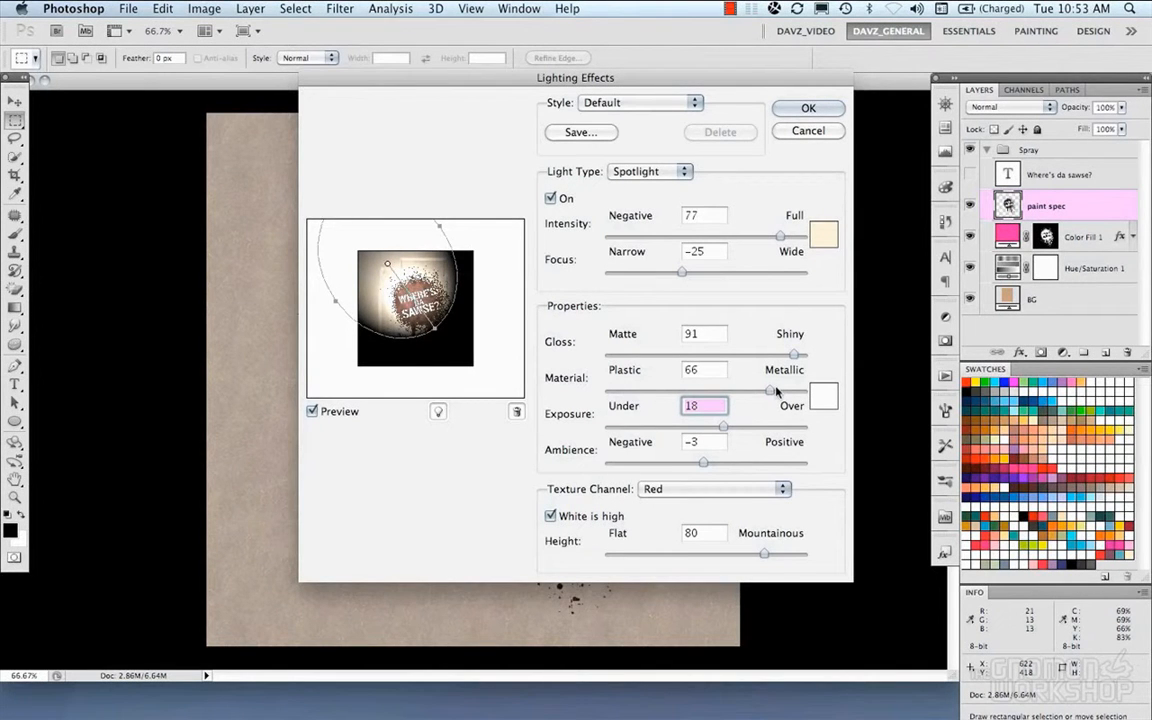
pyautogui.moveTo(770, 395); pyautogui.dragTo(713, 396)
pyautogui.moveTo(802, 354); pyautogui.dragTo(741, 352)
pyautogui.moveTo(682, 272); pyautogui.dragTo(642, 274)
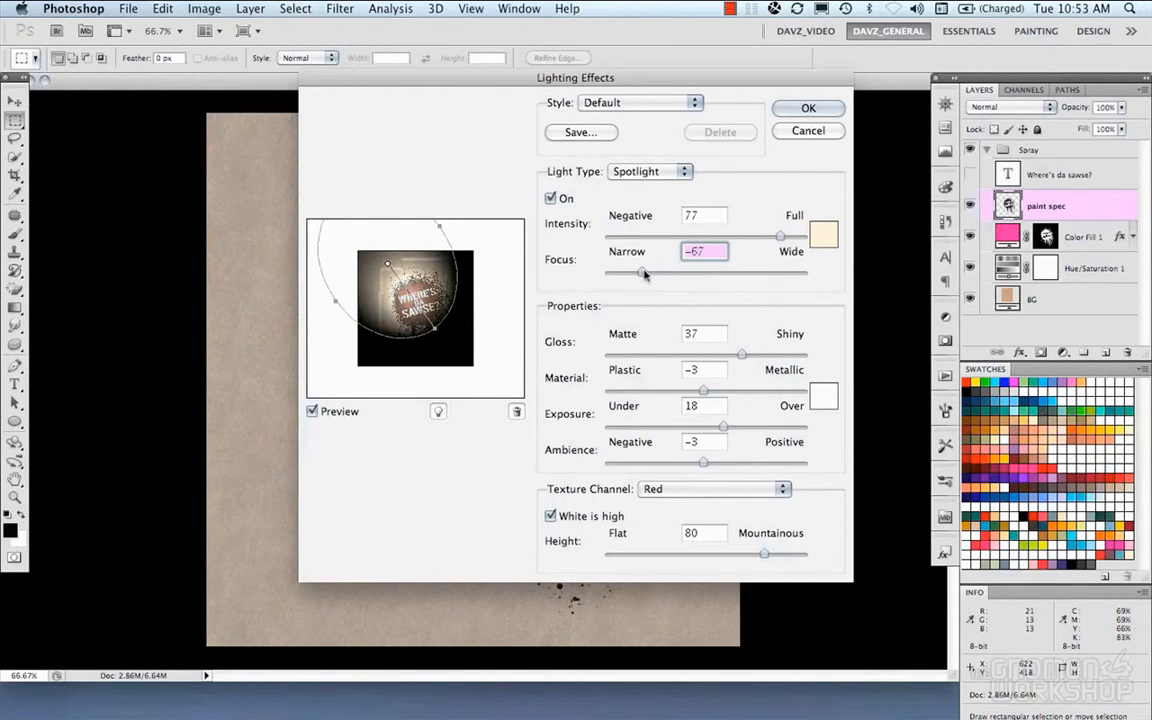
# - Compare texture channels for the Lighting Effects, keep Red, and set the texture height to 100
pyautogui.click(705, 489)
pyautogui.click(711, 501)
pyautogui.click(706, 490)
pyautogui.click(703, 500)
pyautogui.click(703, 494)
pyautogui.click(690, 445)
pyautogui.click(695, 489)
pyautogui.click(700, 502)
pyautogui.moveTo(765, 555); pyautogui.dragTo(804, 555)
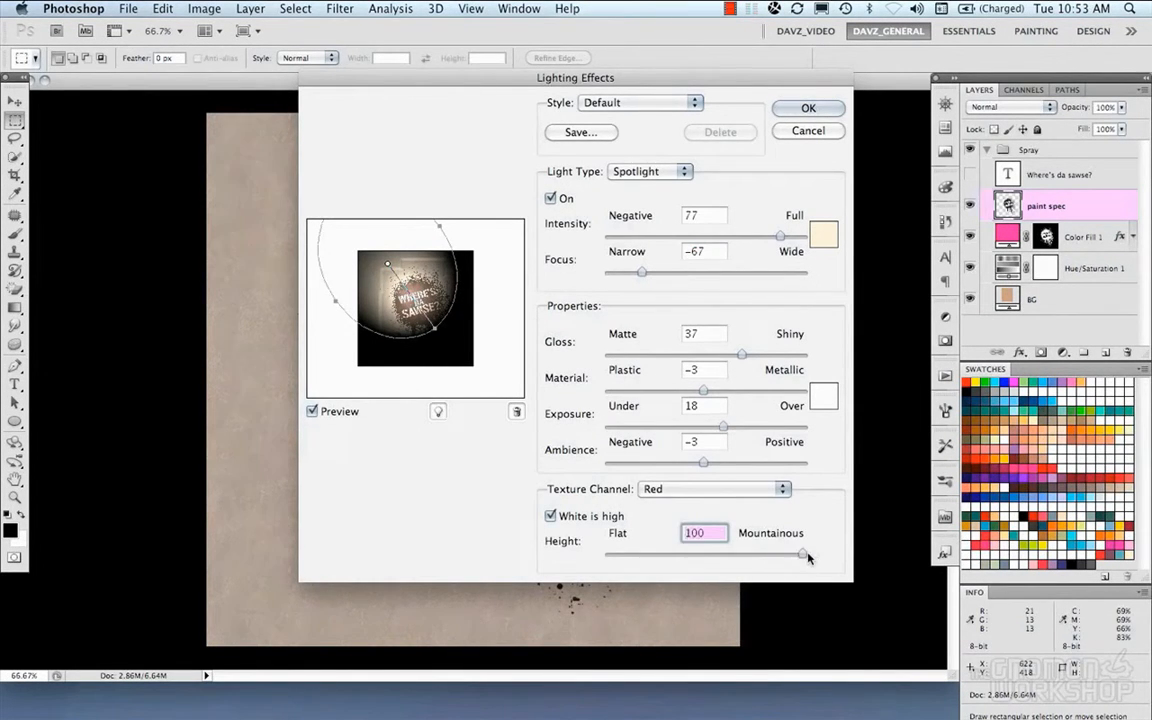
# - Compare White is high on and off, leave it disabled, set the exposure to 39 and apply the Lighting Effects filter
pyautogui.click(550, 516)
pyautogui.click(550, 516)
pyautogui.click(550, 516)
pyautogui.click(551, 518)
pyautogui.click(551, 518)
pyautogui.click(551, 518)
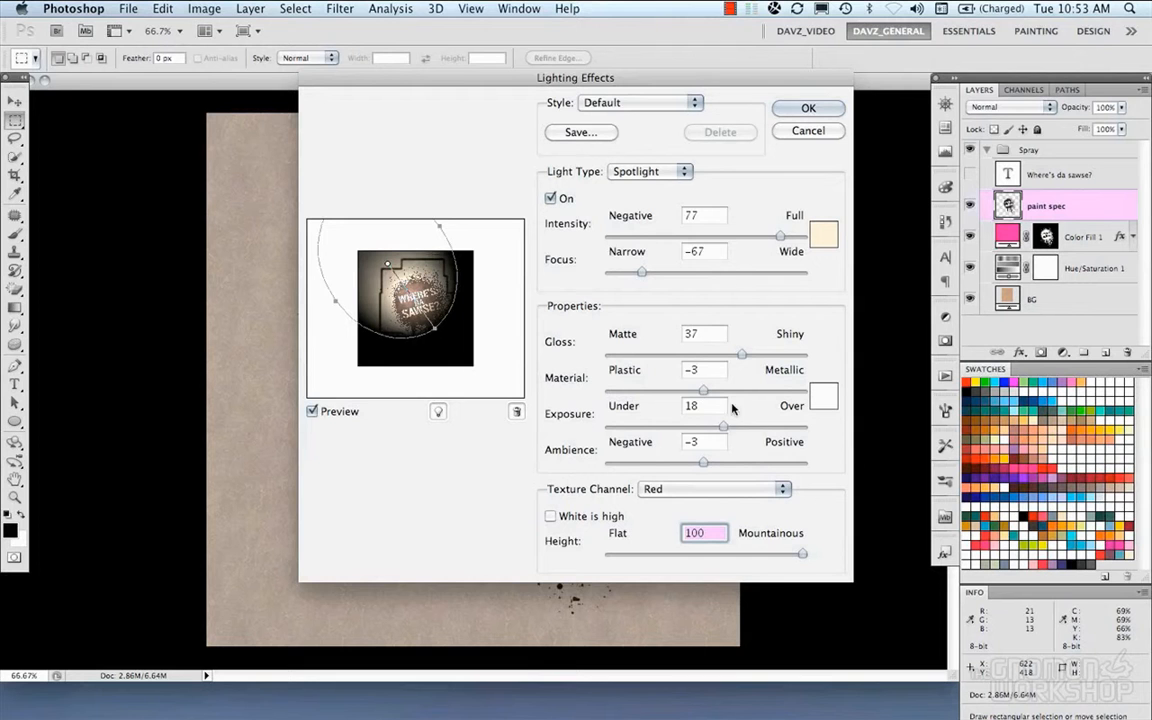
pyautogui.moveTo(727, 430); pyautogui.dragTo(749, 430)
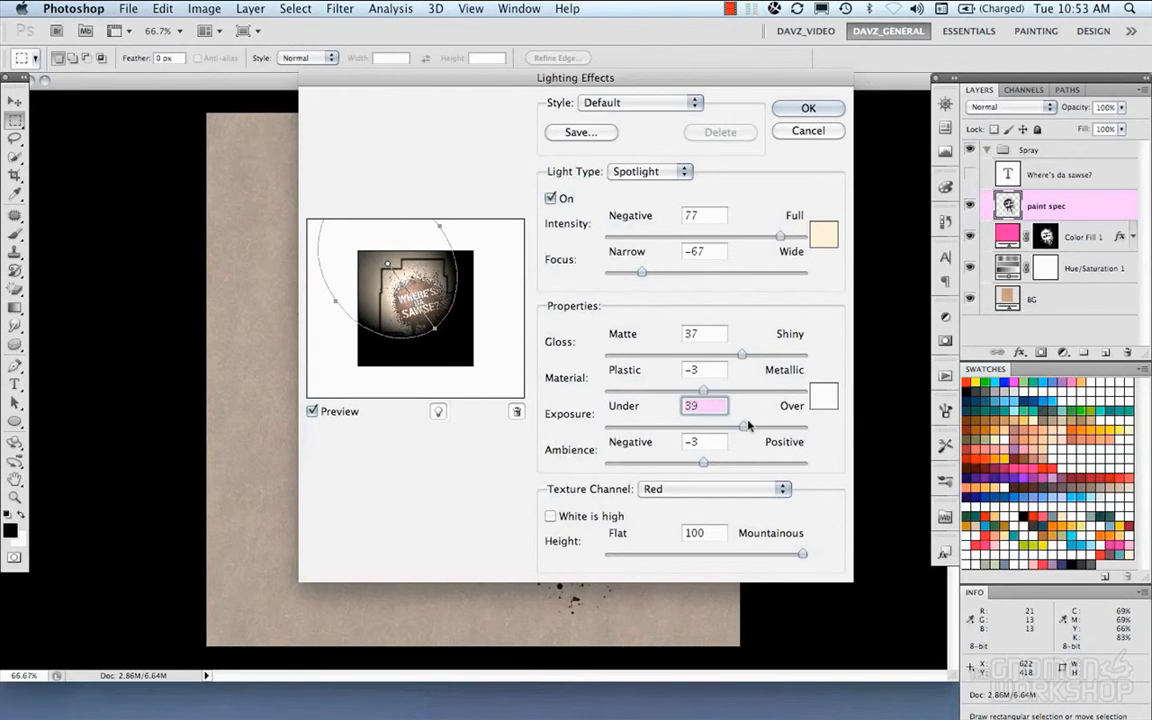
pyautogui.click(810, 108)
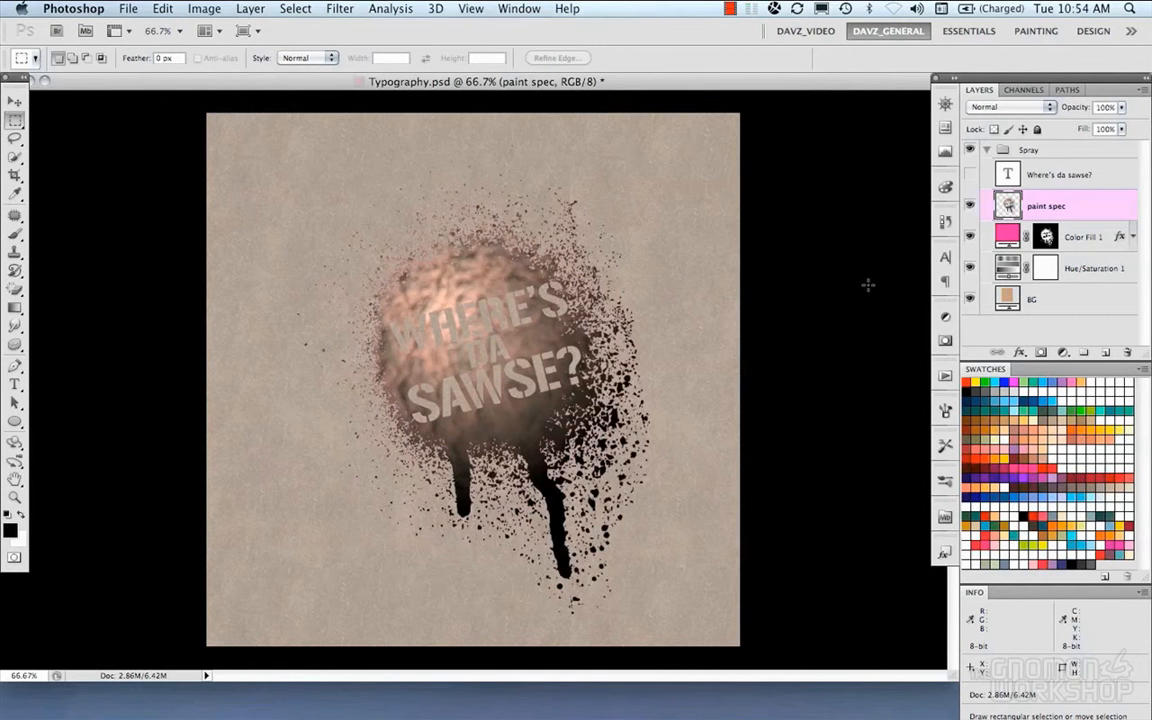
# - Try Lighter Color on the paint spec layer, and settle on Linear Dodge (Add) at 28% opacity
pyautogui.click(1008, 107)
pyautogui.click(935, 215)
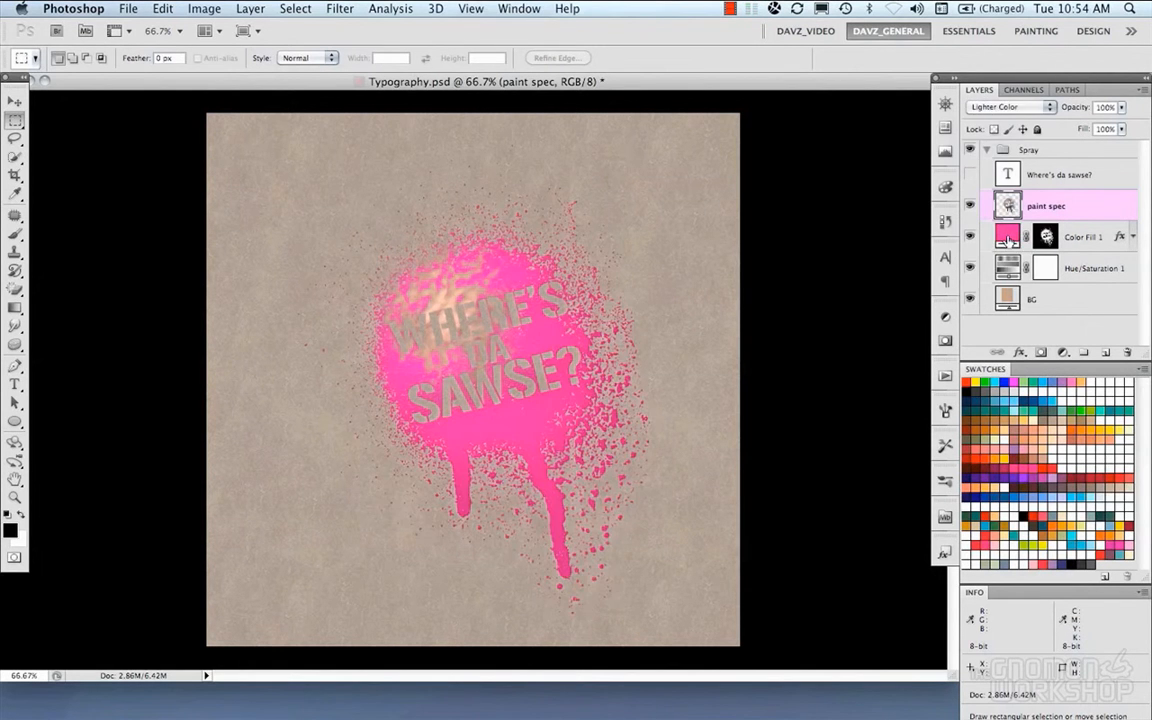
pyautogui.click(1050, 110)
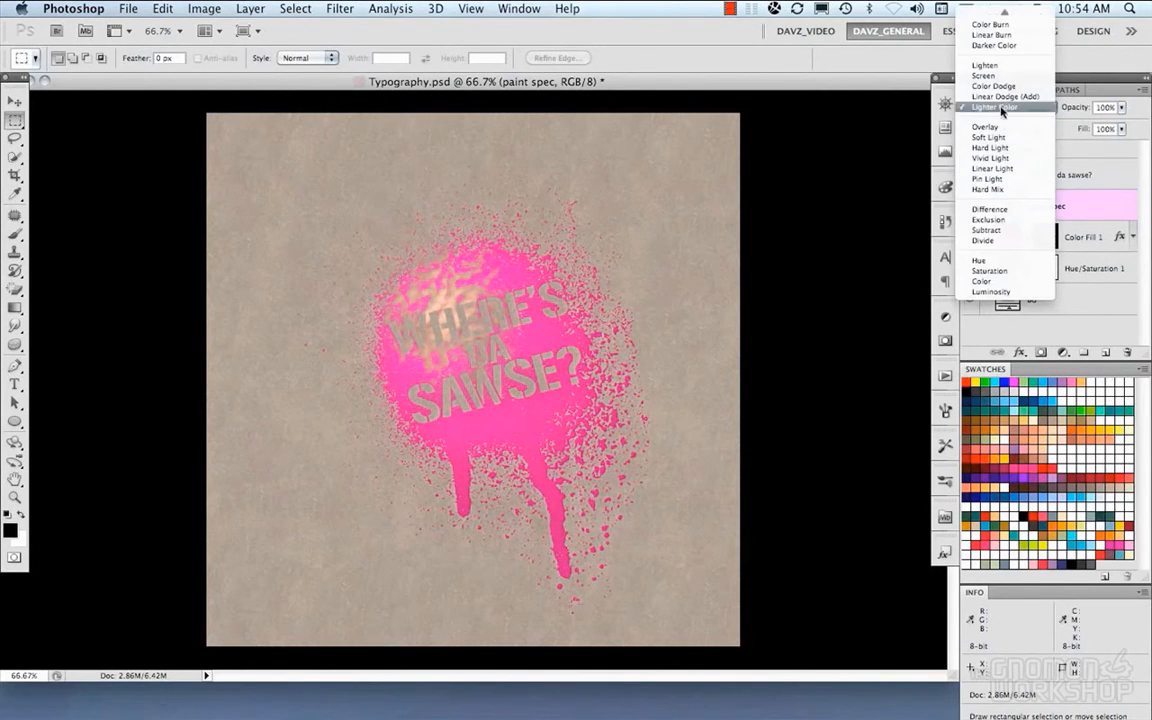
pyautogui.click(990, 81)
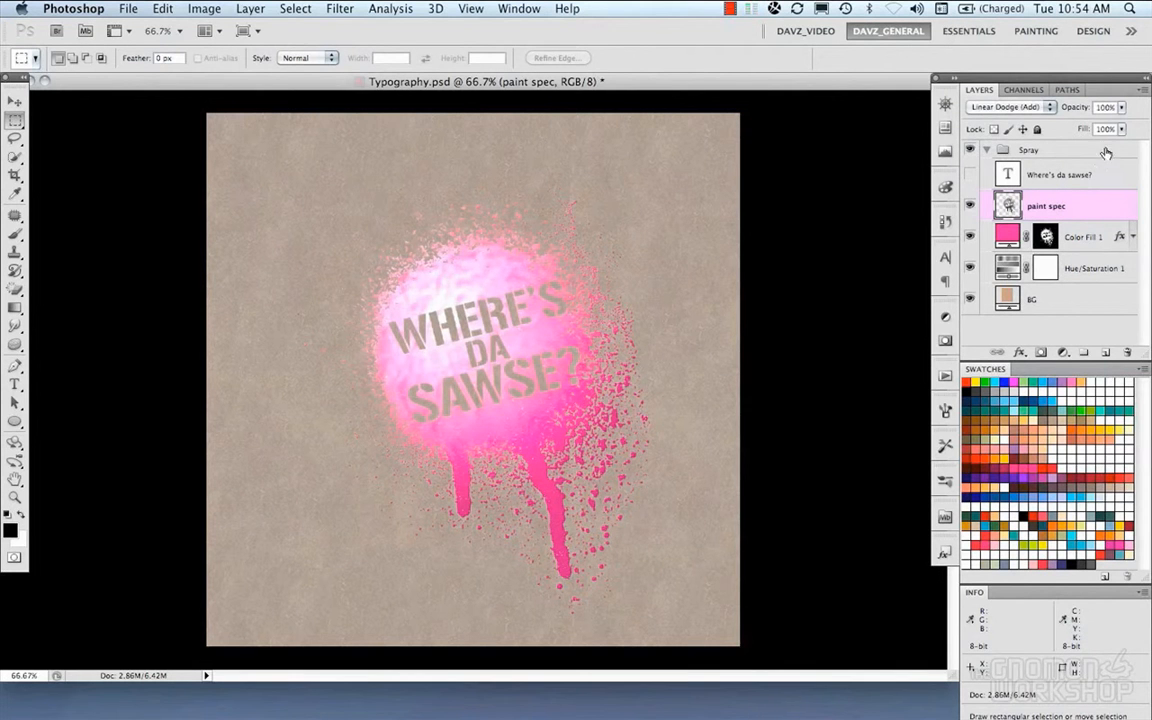
pyautogui.moveTo(1121, 107)
pyautogui.mouseDown()
pyautogui.moveTo(1123, 127)
pyautogui.moveTo(1085, 127)
pyautogui.mouseUp()
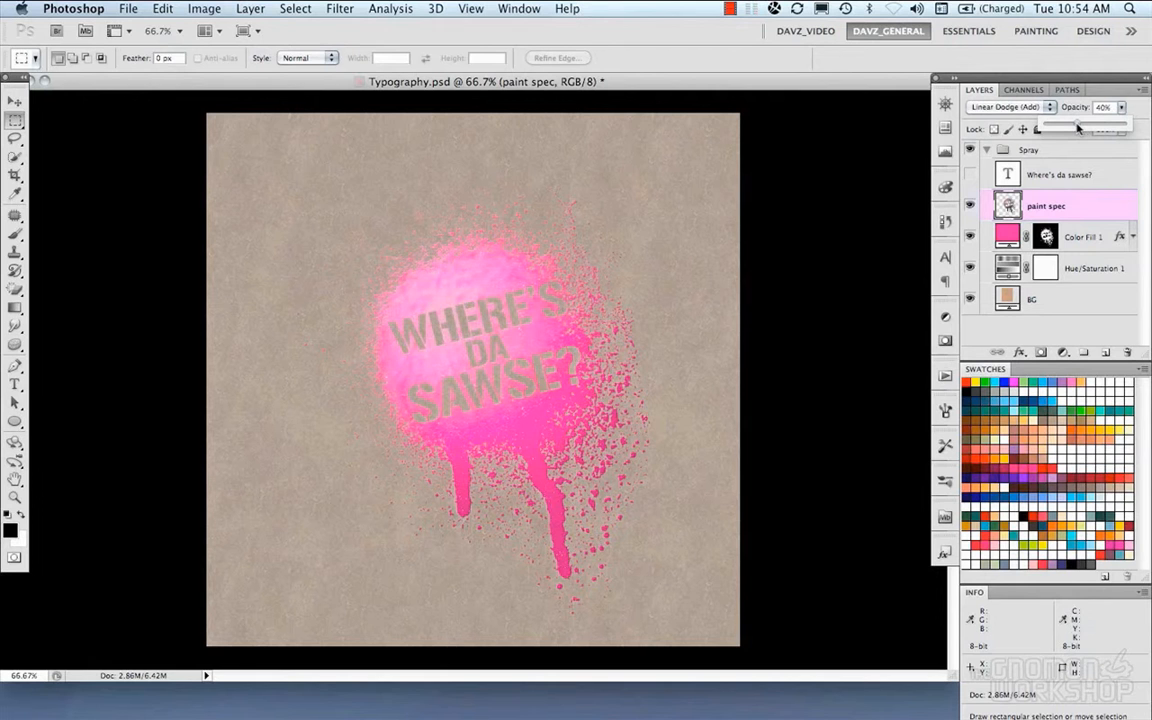
pyautogui.moveTo(1078, 127); pyautogui.dragTo(1074, 127)
pyautogui.moveTo(1072, 124); pyautogui.dragTo(1064, 124)
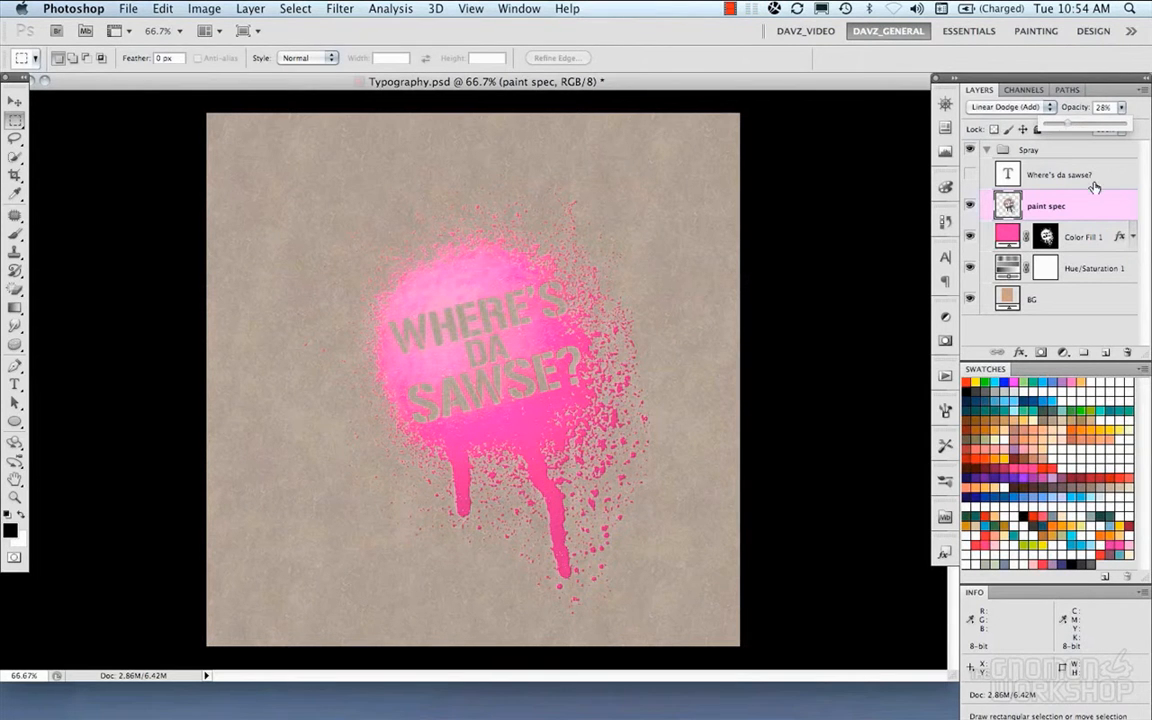
pyautogui.doubleClick(1090, 237)
pyautogui.click(665, 322)
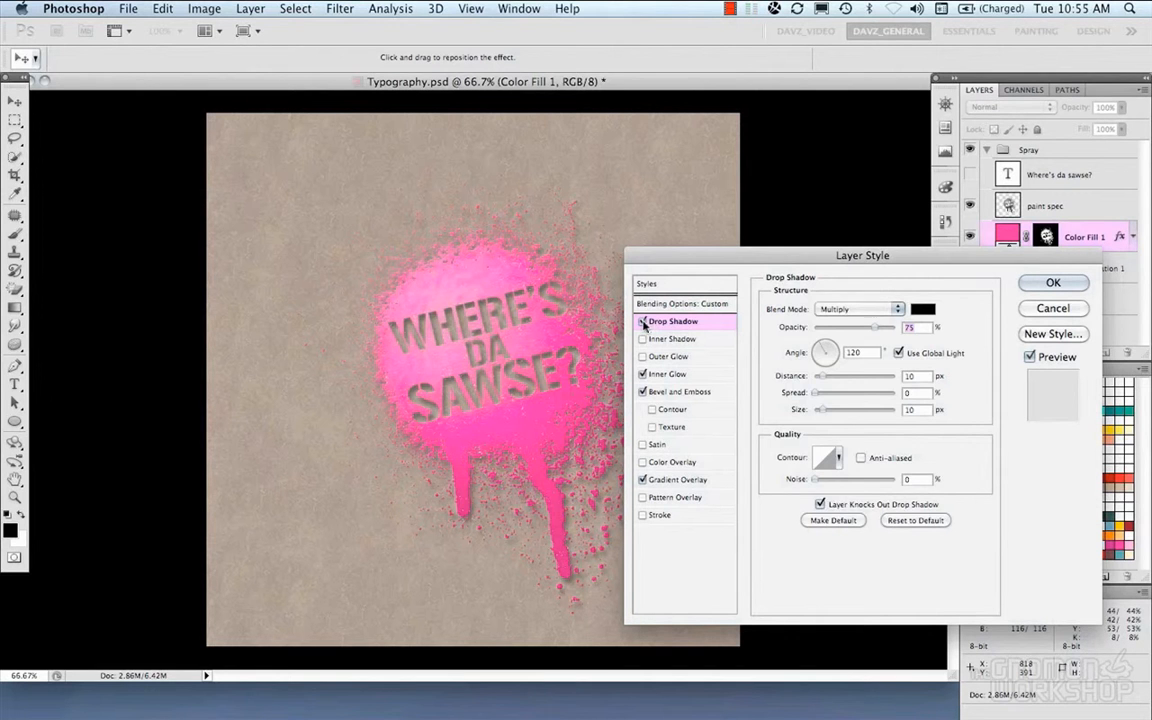
pyautogui.click(643, 322)
pyautogui.click(682, 303)
pyautogui.click(837, 459)
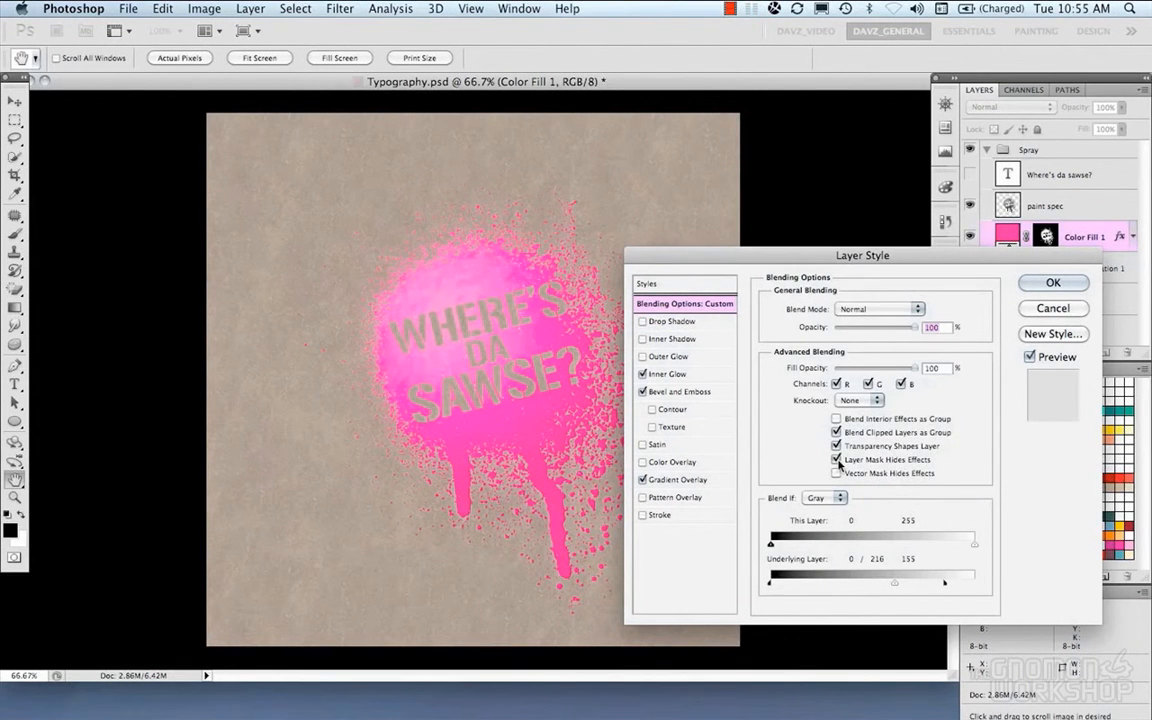
pyautogui.click(837, 460)
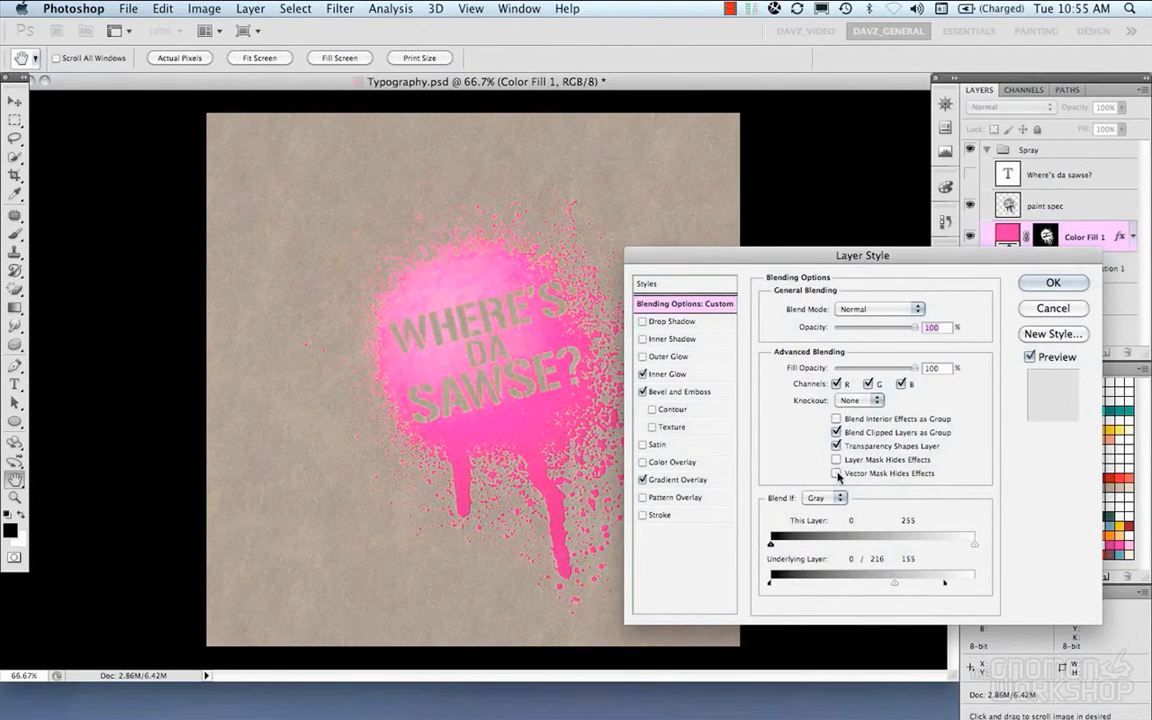
pyautogui.click(837, 473)
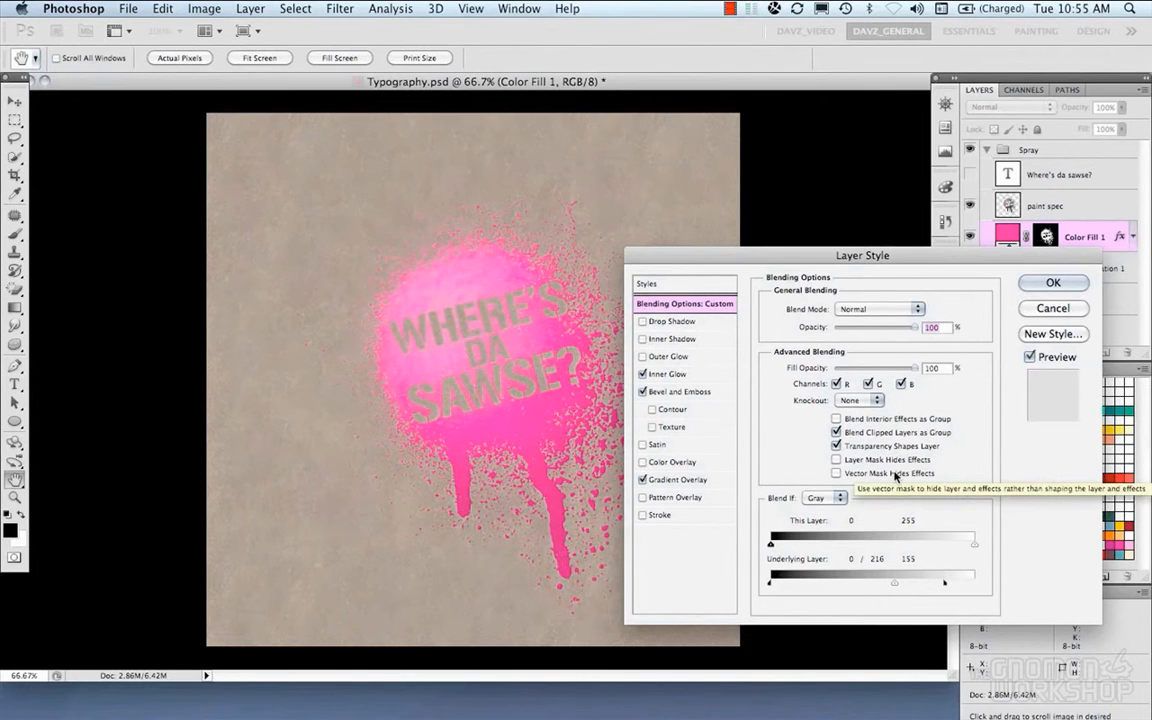
pyautogui.click(1070, 309)
# - Show the "Where's da sawse?" text layer and change all of its text to white
pyautogui.click(971, 176)
pyautogui.click(1057, 180)
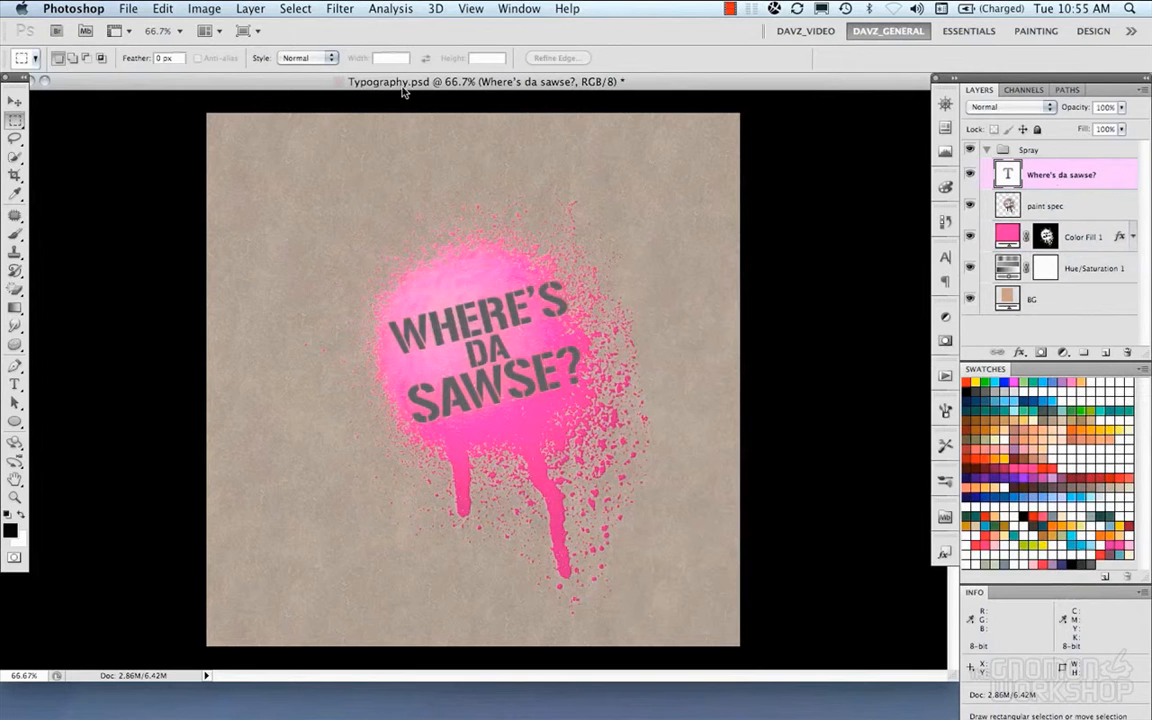
pyautogui.press('t')
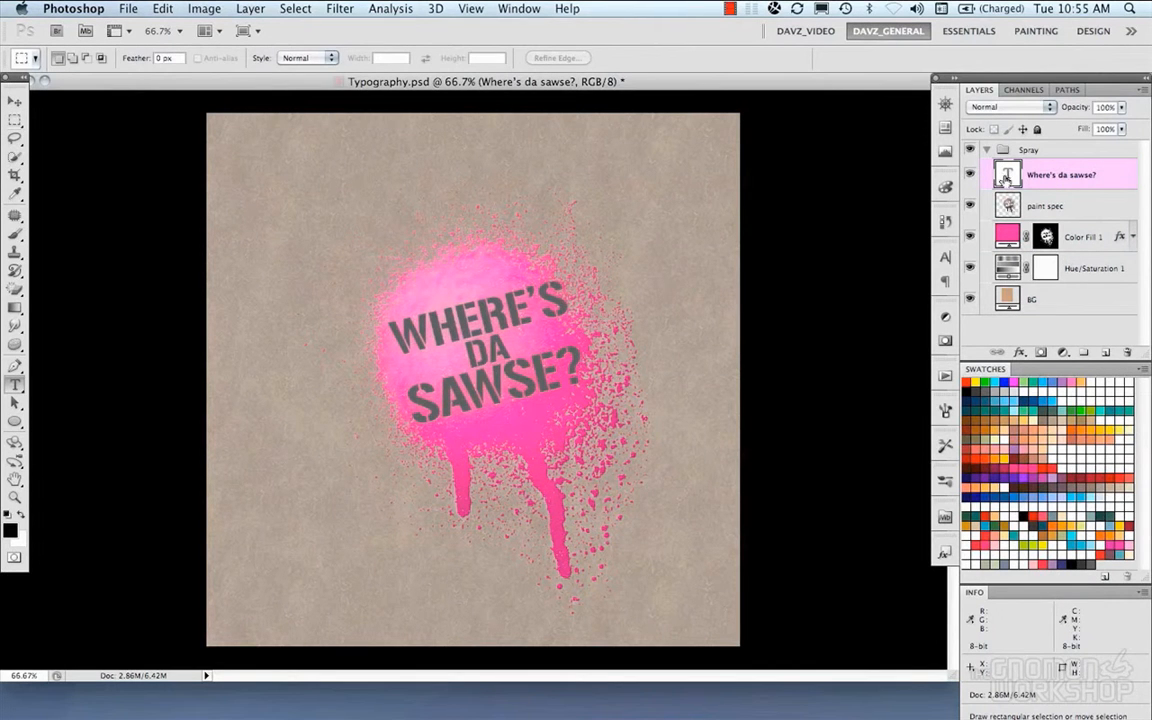
pyautogui.doubleClick(1007, 177)
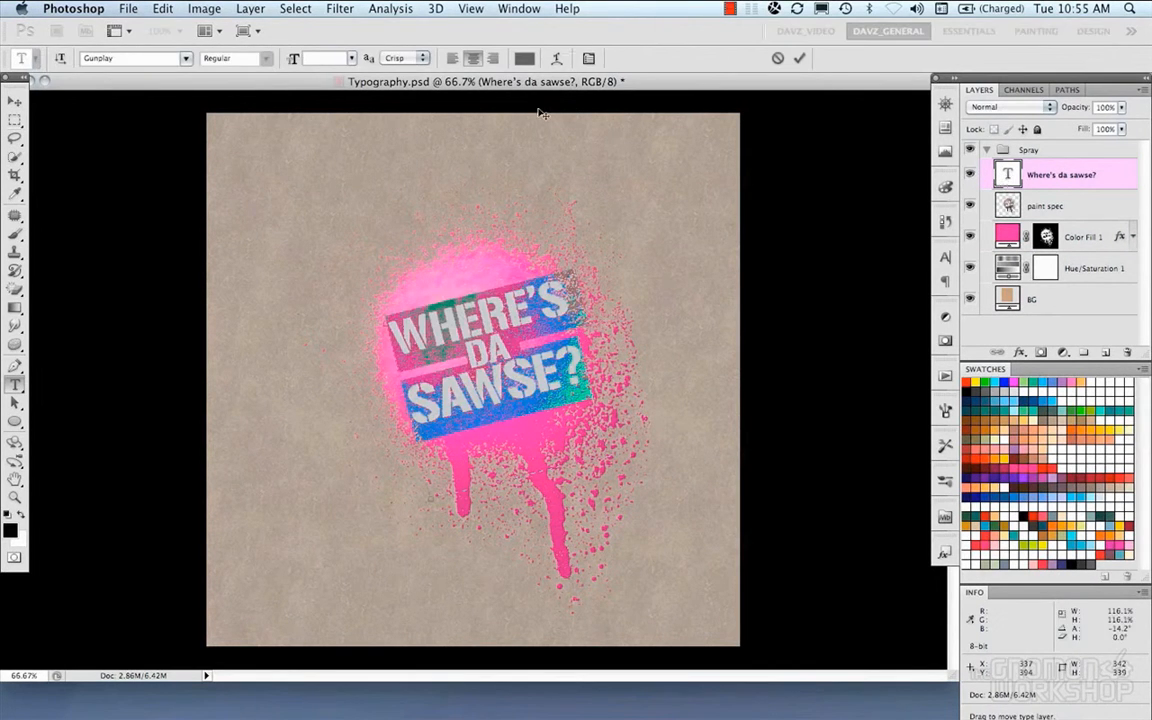
pyautogui.click(524, 58)
pyautogui.moveTo(464, 252); pyautogui.dragTo(661, 185)
pyautogui.moveTo(592, 221); pyautogui.dragTo(621, 195)
pyautogui.click(717, 198)
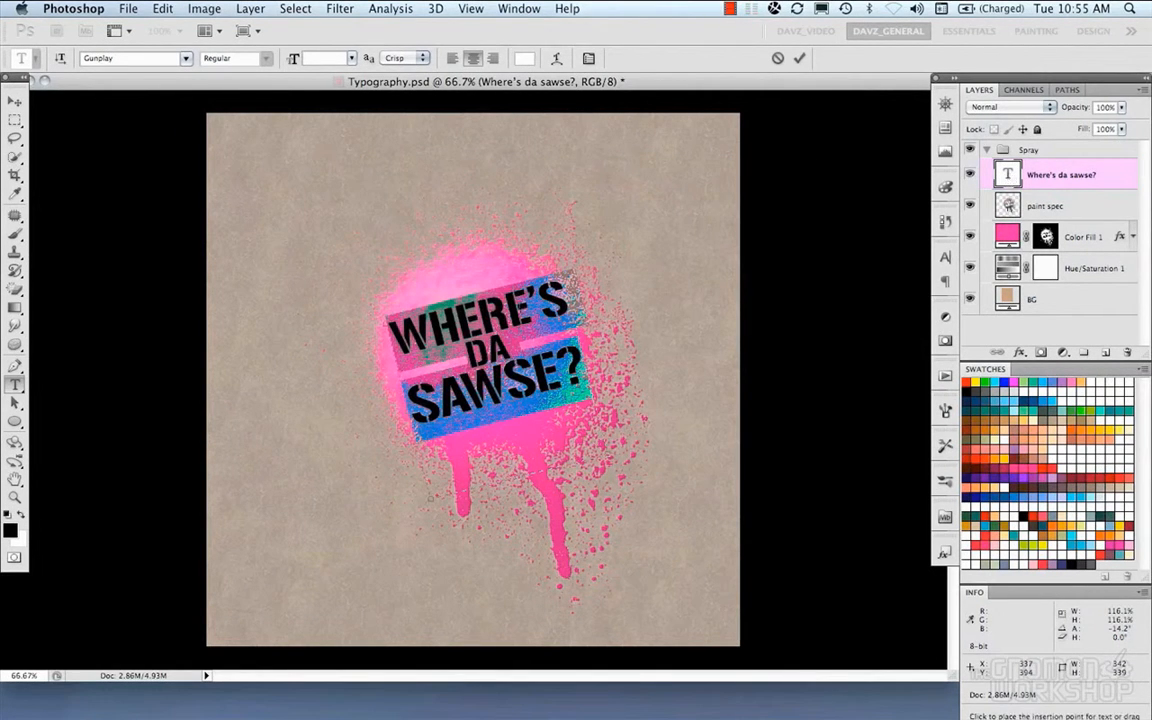
pyautogui.click(497, 388)
pyautogui.moveTo(590, 368); pyautogui.dragTo(388, 303)
pyautogui.click(1010, 175)
pyautogui.press('m')
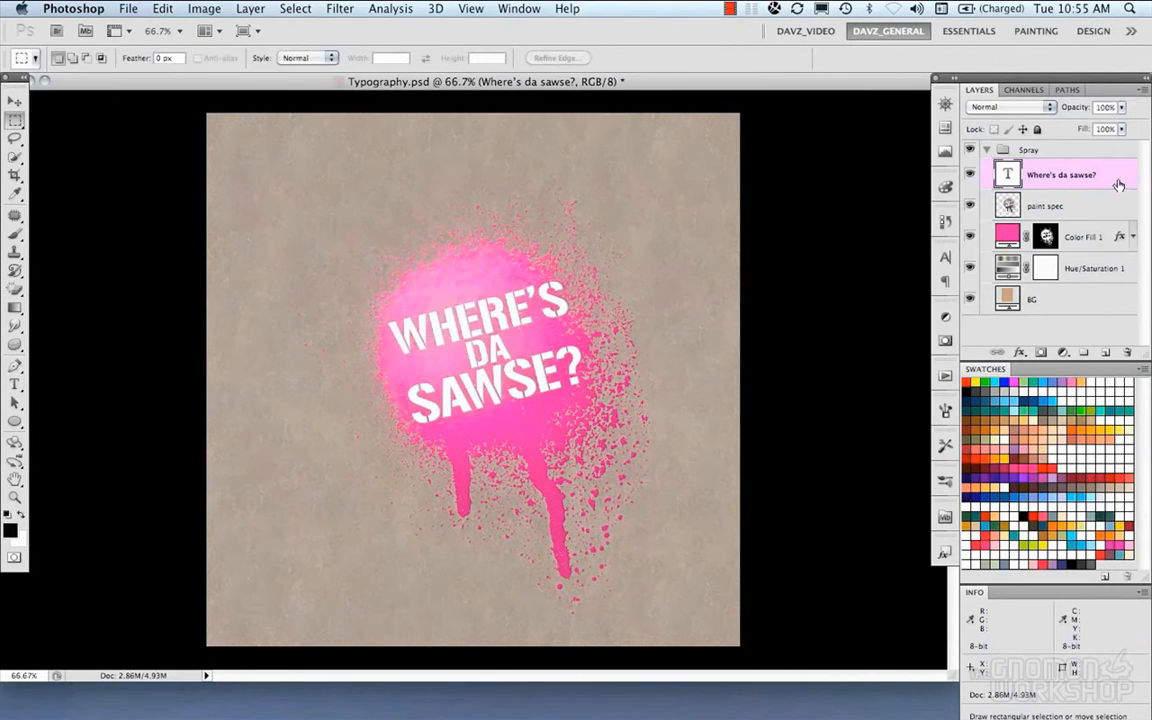
# - Add an inner shadow to the "Where's da sawse?" text layer with a 140° angle, 2 px distance and 90% opacity
pyautogui.doubleClick(1122, 184)
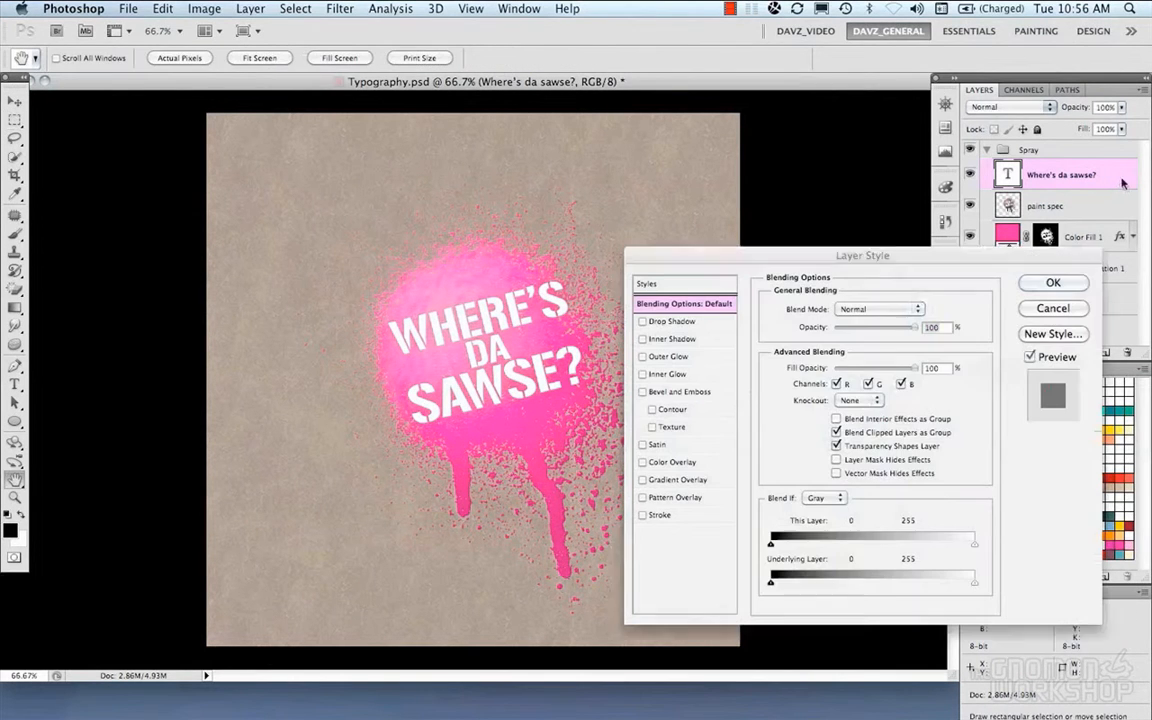
pyautogui.click(660, 321)
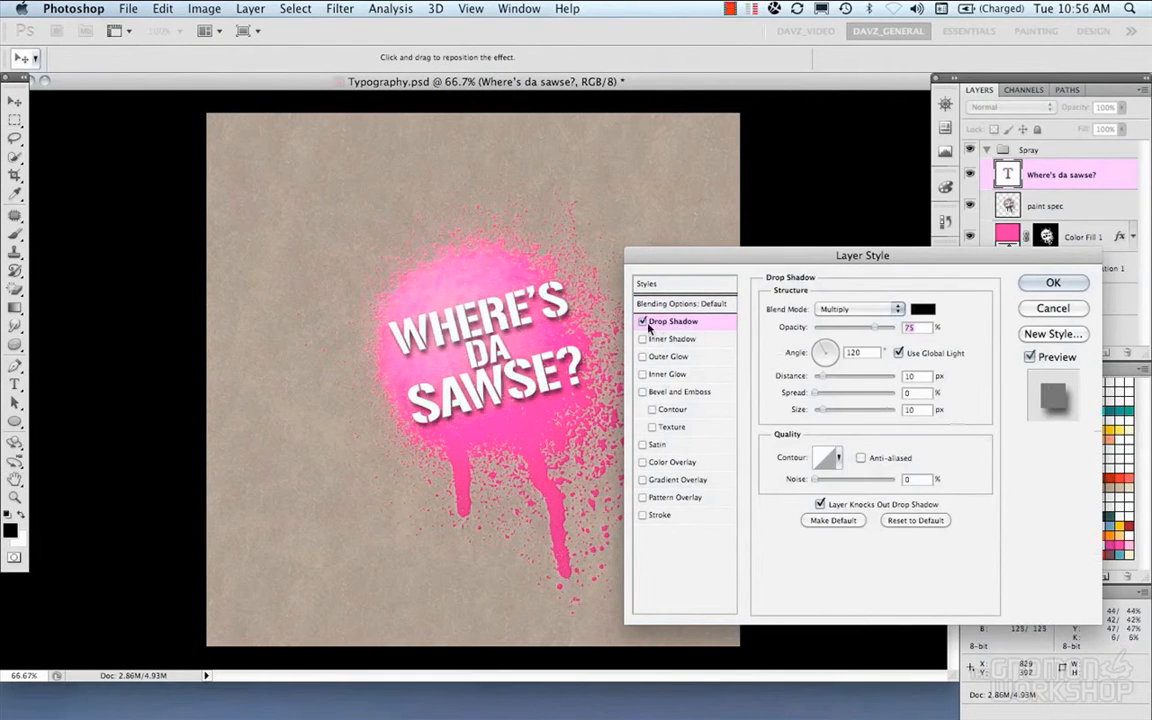
pyautogui.click(642, 321)
pyautogui.click(642, 339)
pyautogui.click(672, 339)
pyautogui.moveTo(821, 351); pyautogui.dragTo(818, 381)
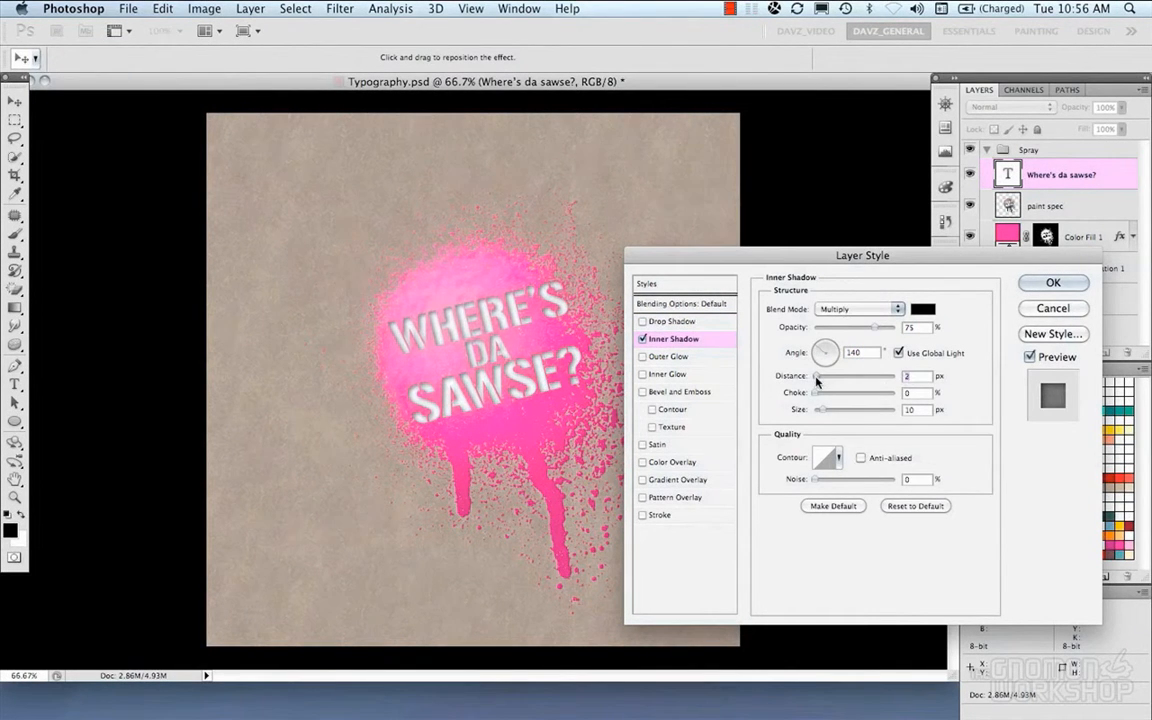
pyautogui.moveTo(881, 329); pyautogui.dragTo(885, 331)
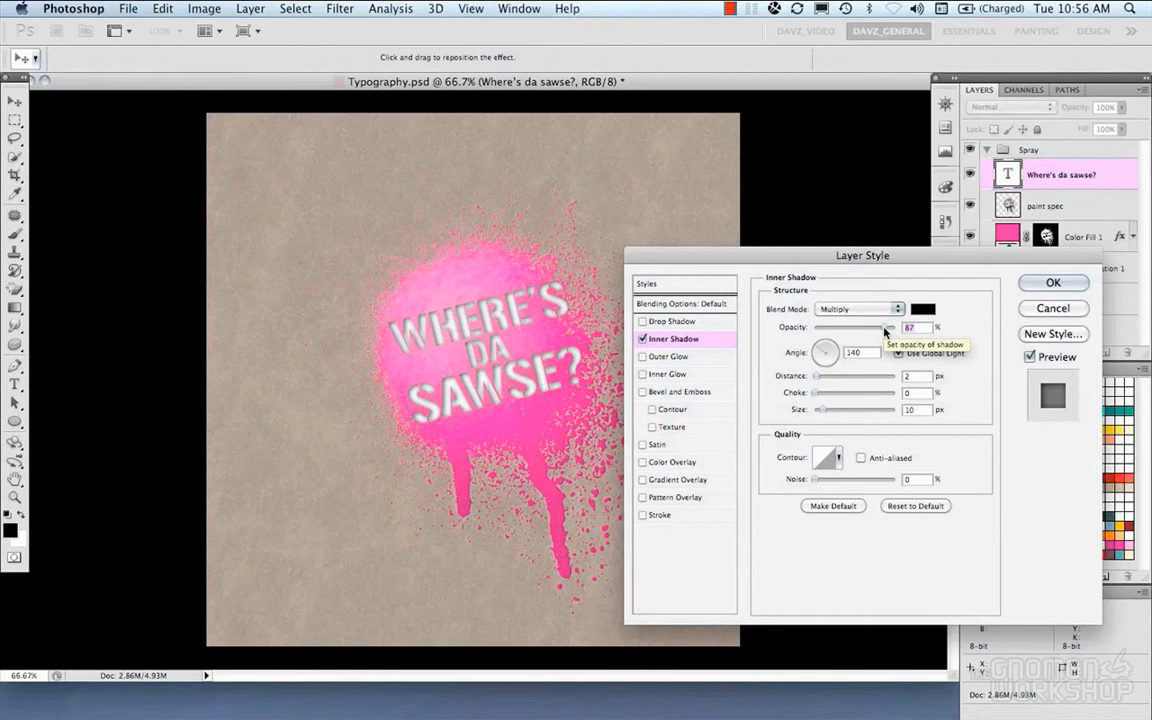
pyautogui.moveTo(885, 331); pyautogui.dragTo(887, 330)
# - Sample the splatter's pink as the inner shadow colour, darken it to #27101c, and set the shadow's blend mode to Darker Color
pyautogui.click(922, 309)
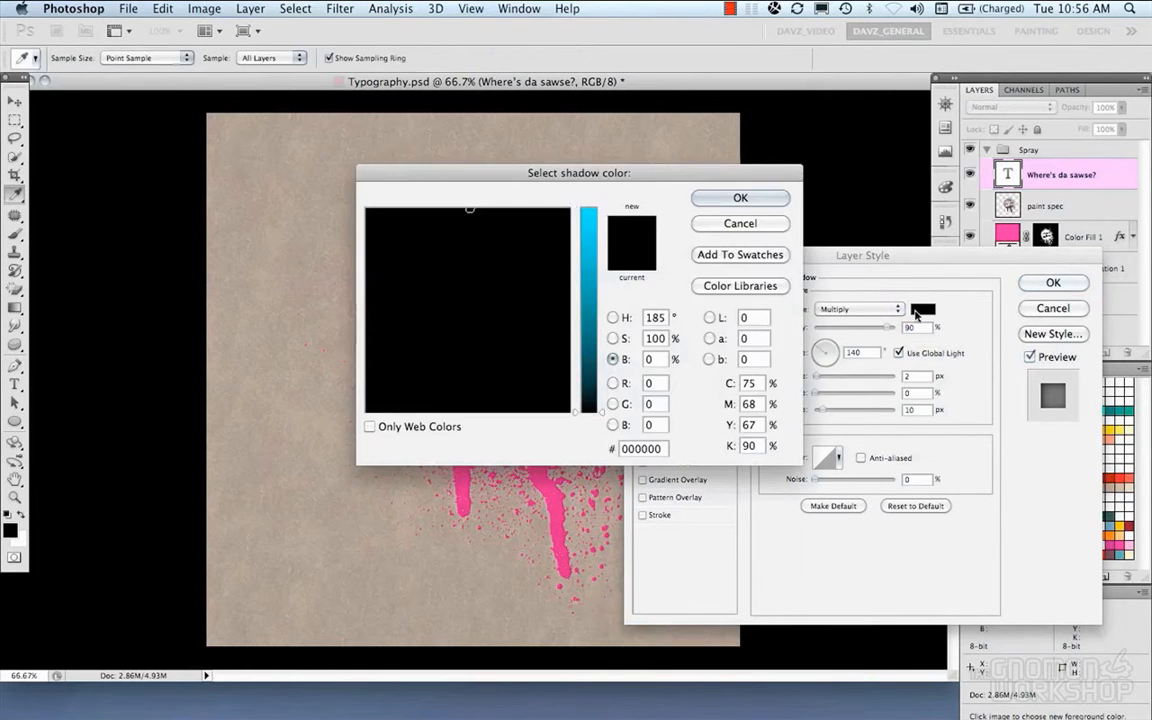
pyautogui.moveTo(600, 171); pyautogui.dragTo(784, 158)
pyautogui.click(515, 290)
pyautogui.moveTo(781, 232); pyautogui.dragTo(783, 368)
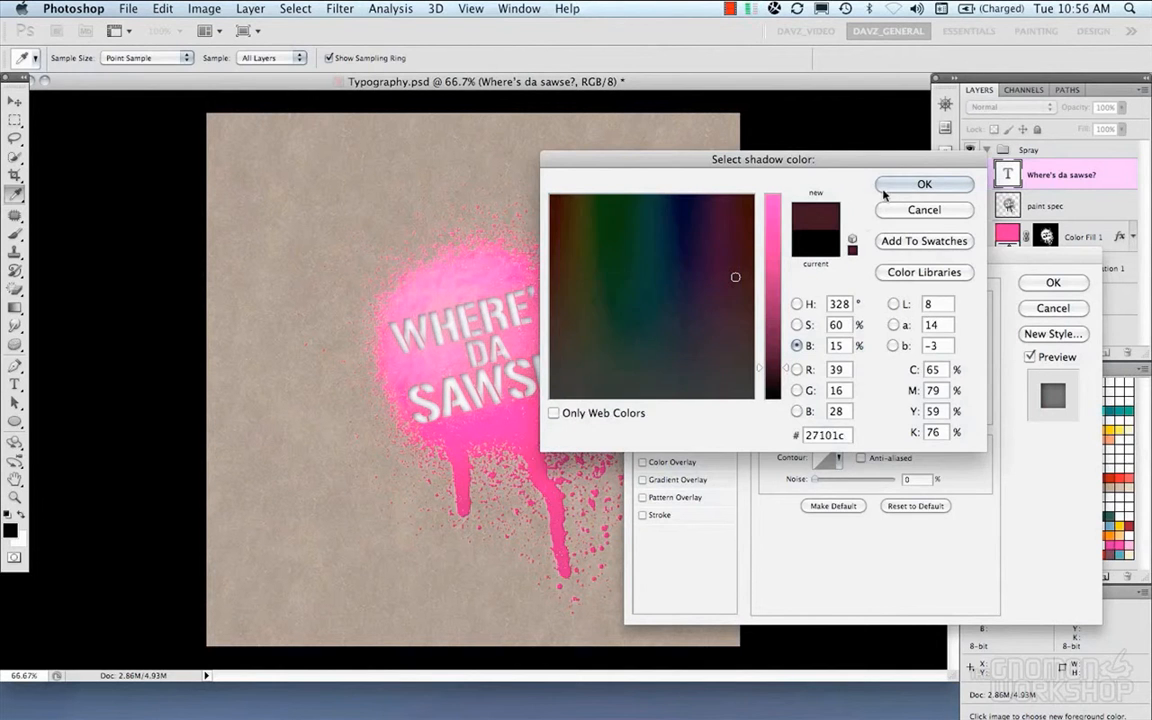
pyautogui.click(905, 185)
pyautogui.click(858, 309)
pyautogui.click(847, 318)
pyautogui.click(847, 312)
pyautogui.click(849, 330)
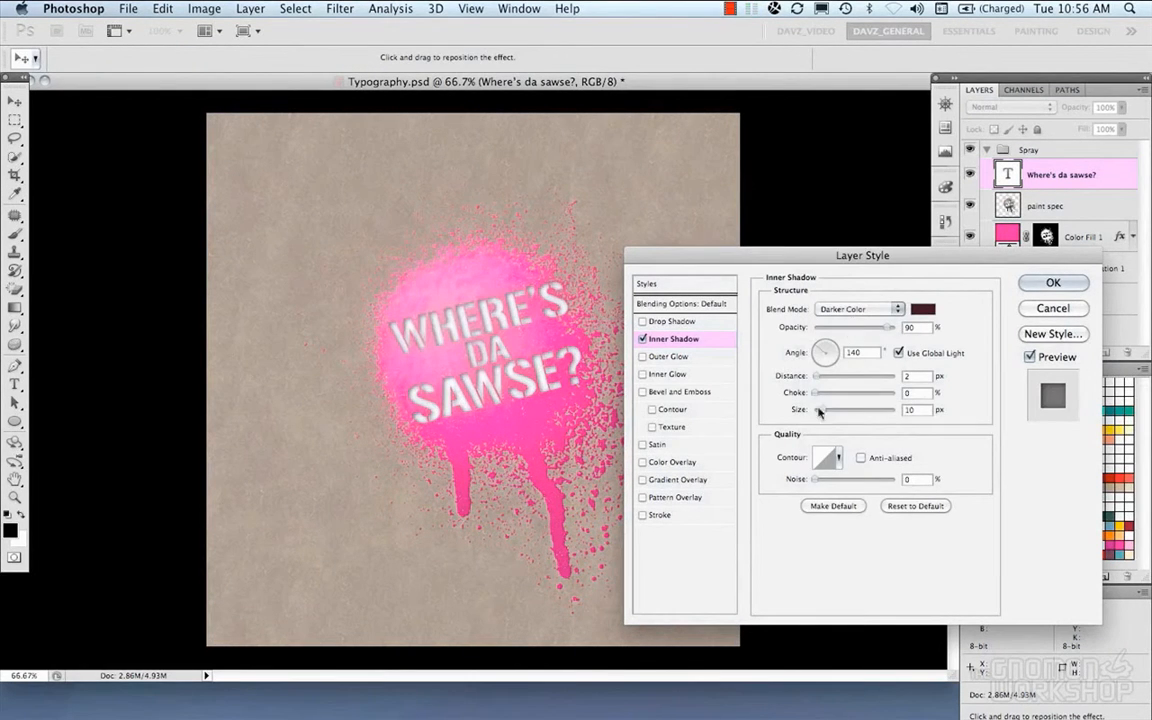
# - Refine the text's inner shadow to 1 px distance, 4% choke, 6 px size and 100% opacity, with Multiply blending
pyautogui.moveTo(817, 396)
pyautogui.mouseDown()
pyautogui.moveTo(818, 380)
pyautogui.moveTo(820, 412)
pyautogui.mouseUp()
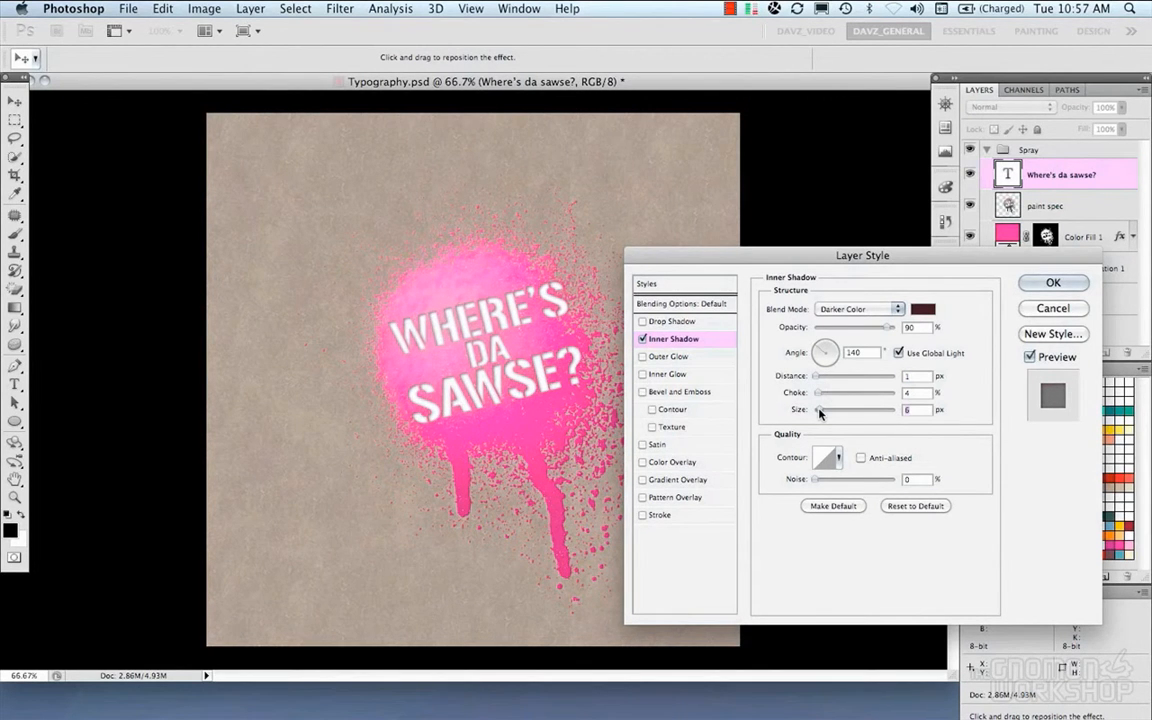
pyautogui.moveTo(888, 327); pyautogui.dragTo(898, 327)
pyautogui.click(899, 310)
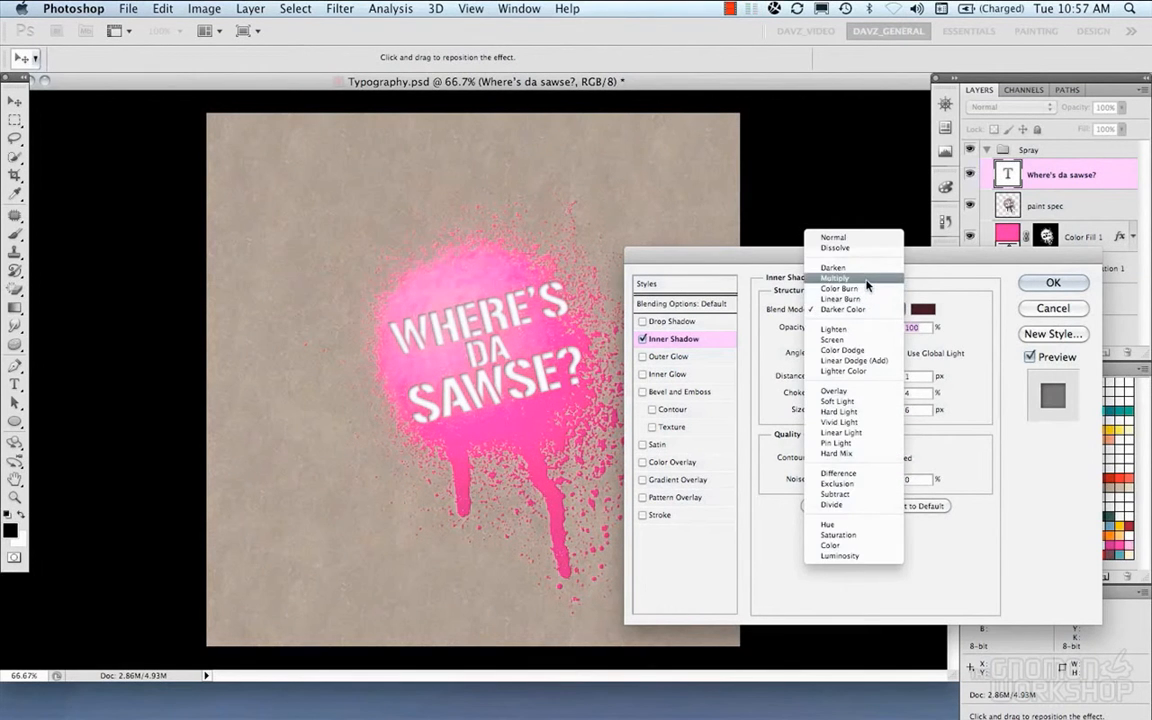
pyautogui.click(866, 279)
pyautogui.click(688, 303)
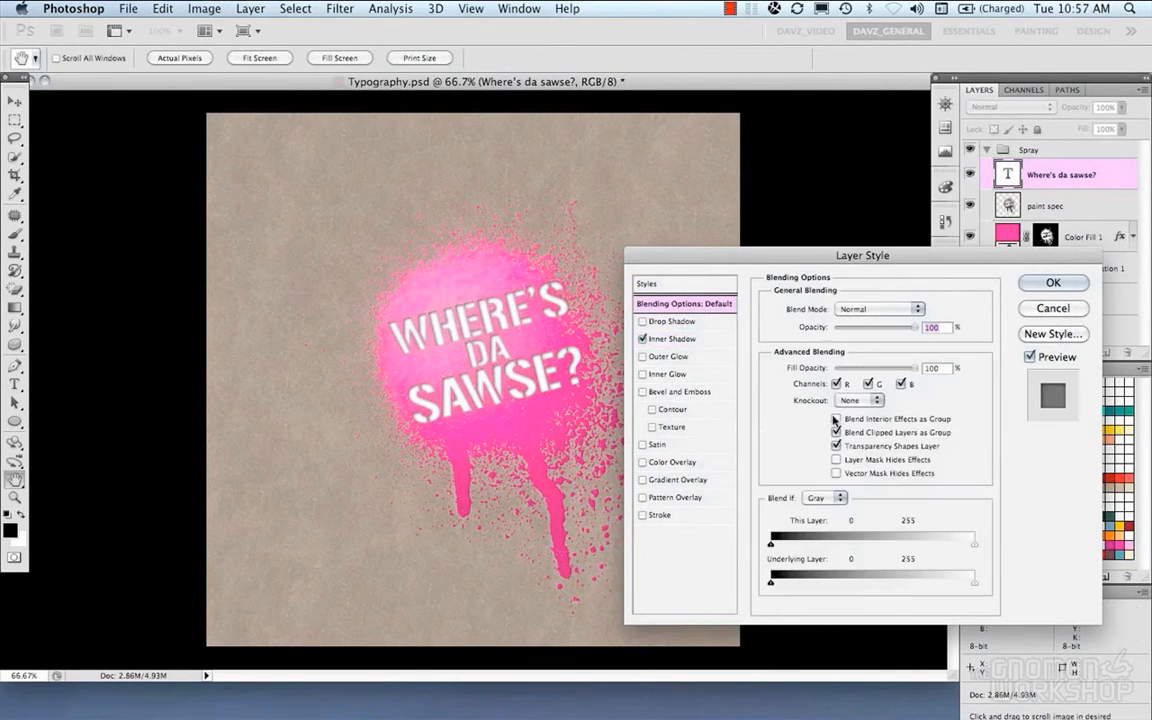
pyautogui.press('Return')
# - Set the "Where's da sawse?" text layer's blend mode to Multiply and its opacity to 60%
pyautogui.click(1010, 106)
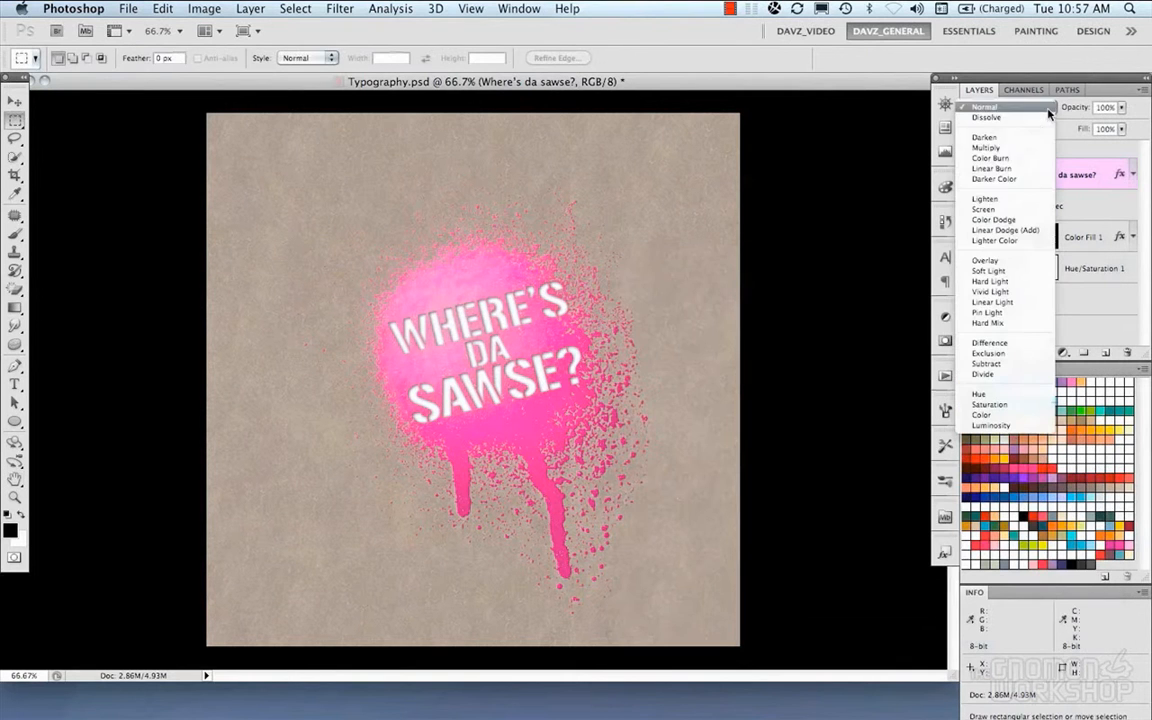
pyautogui.click(1008, 150)
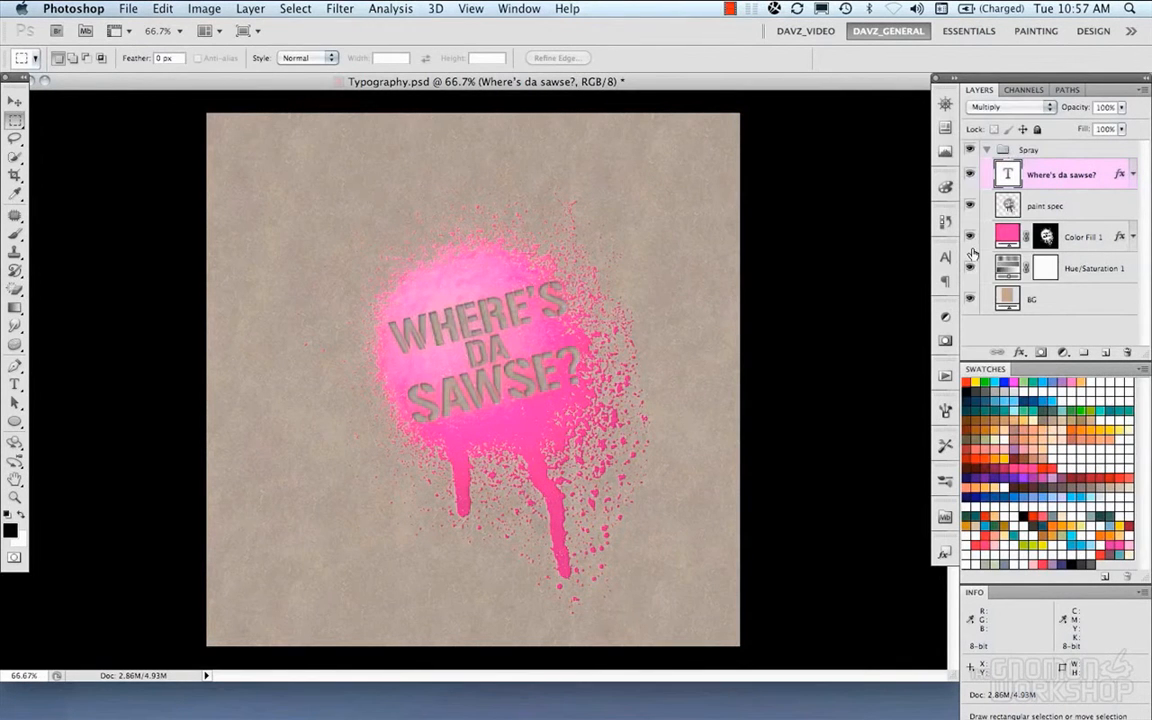
pyautogui.click(1121, 107)
pyautogui.moveTo(1125, 127); pyautogui.dragTo(1104, 127)
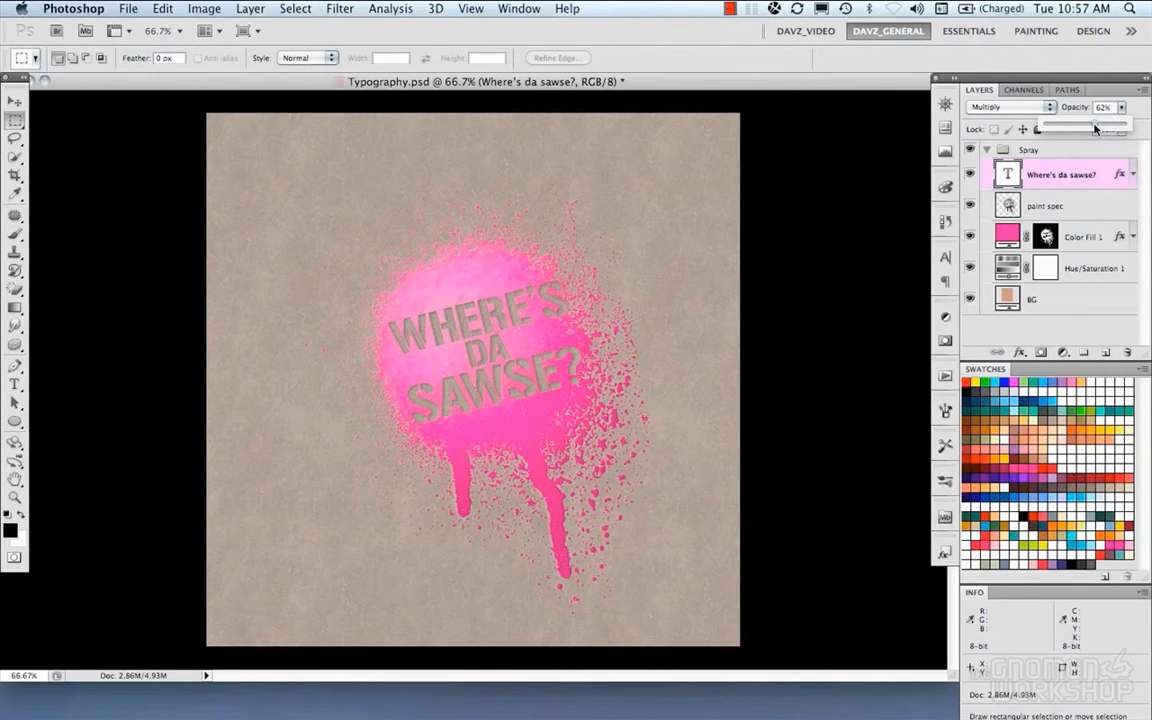
pyautogui.moveTo(1095, 127); pyautogui.dragTo(1093, 127)
# - Set the Hue/Saturation 1 layer's saturation to -37 and darken the Color Fill 1 pink to #dc0083
pyautogui.doubleClick(1008, 268)
pyautogui.moveTo(807, 433); pyautogui.dragTo(771, 442)
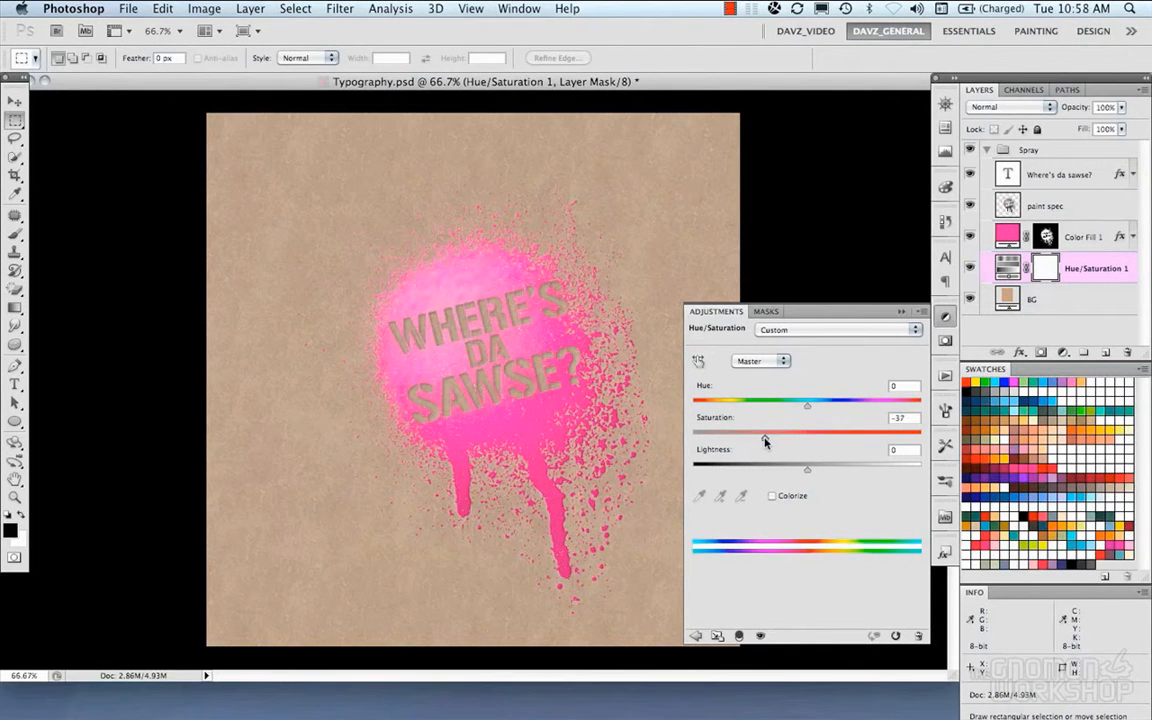
pyautogui.doubleClick(1007, 236)
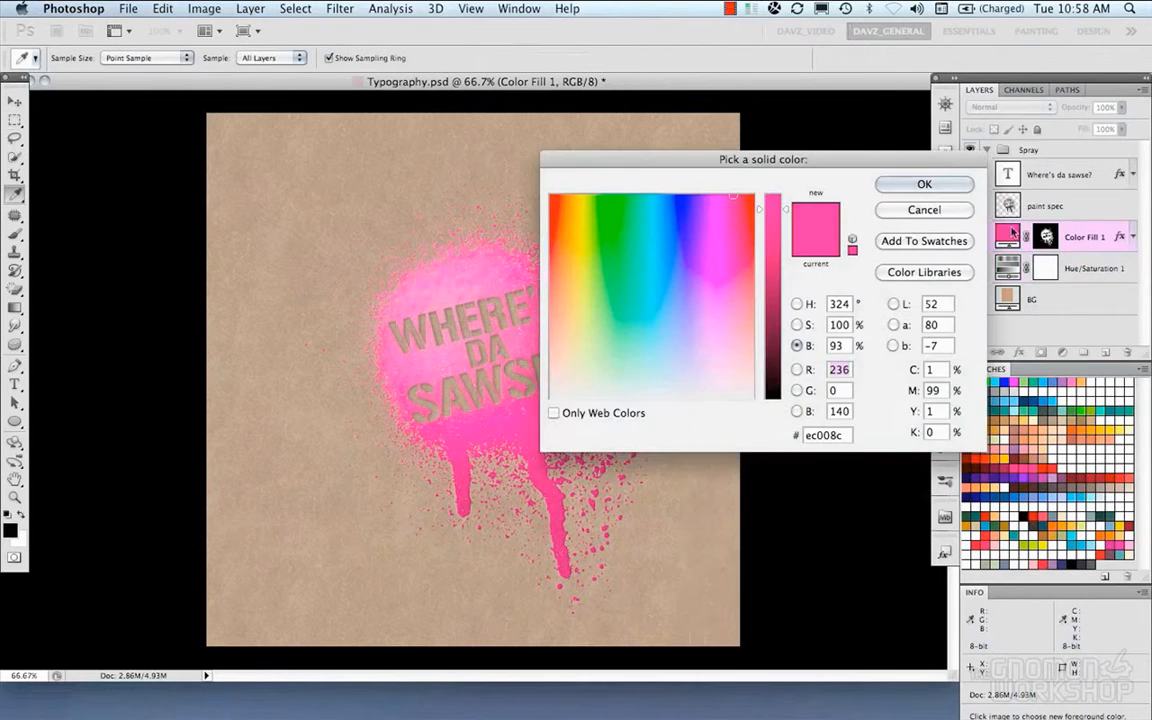
pyautogui.moveTo(720, 148); pyautogui.dragTo(803, 124)
pyautogui.moveTo(868, 183)
pyautogui.mouseDown()
pyautogui.moveTo(871, 229)
pyautogui.moveTo(870, 197)
pyautogui.mouseUp()
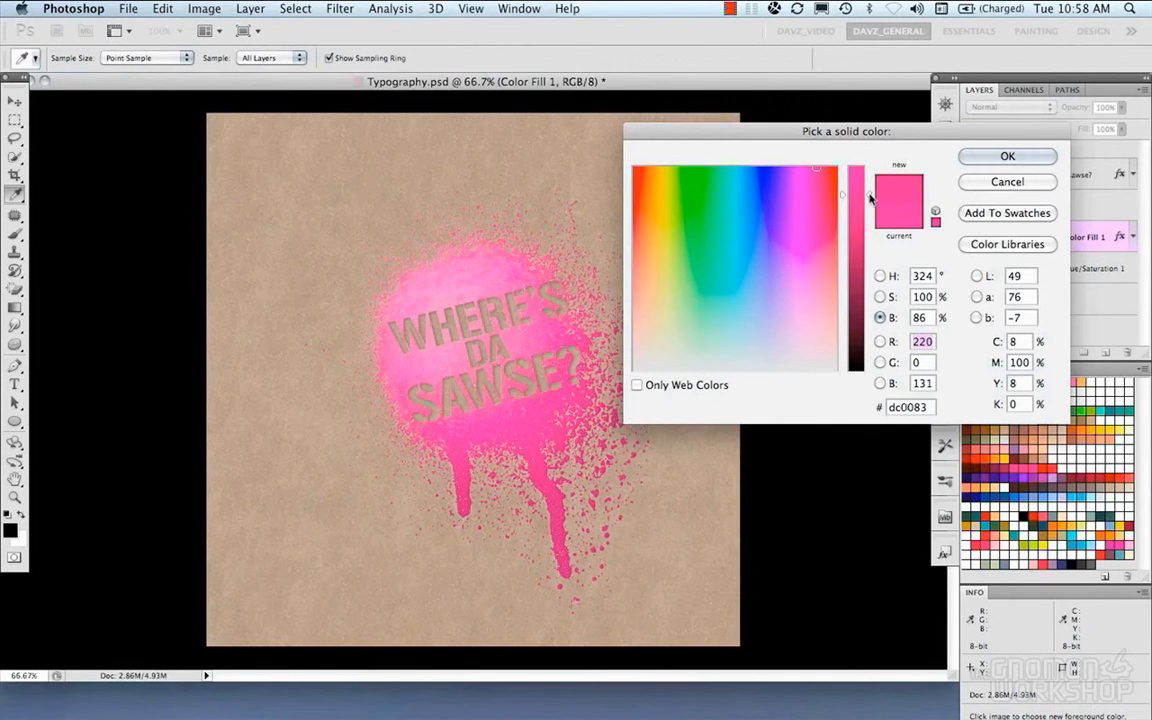
pyautogui.press('Return')
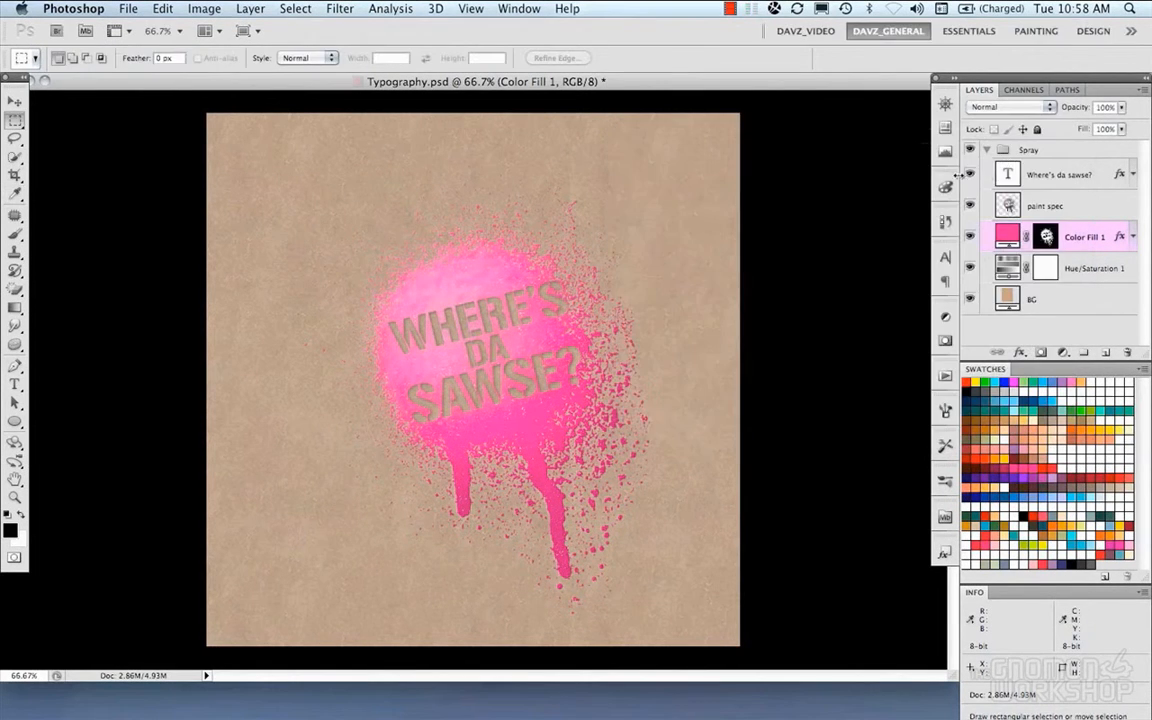
# - Set the paint spec layer to Overlay at 26% opacity, comparing the artwork with the layer hidden and shown
pyautogui.click(971, 204)
pyautogui.click(971, 204)
pyautogui.click(1003, 205)
pyautogui.click(1121, 107)
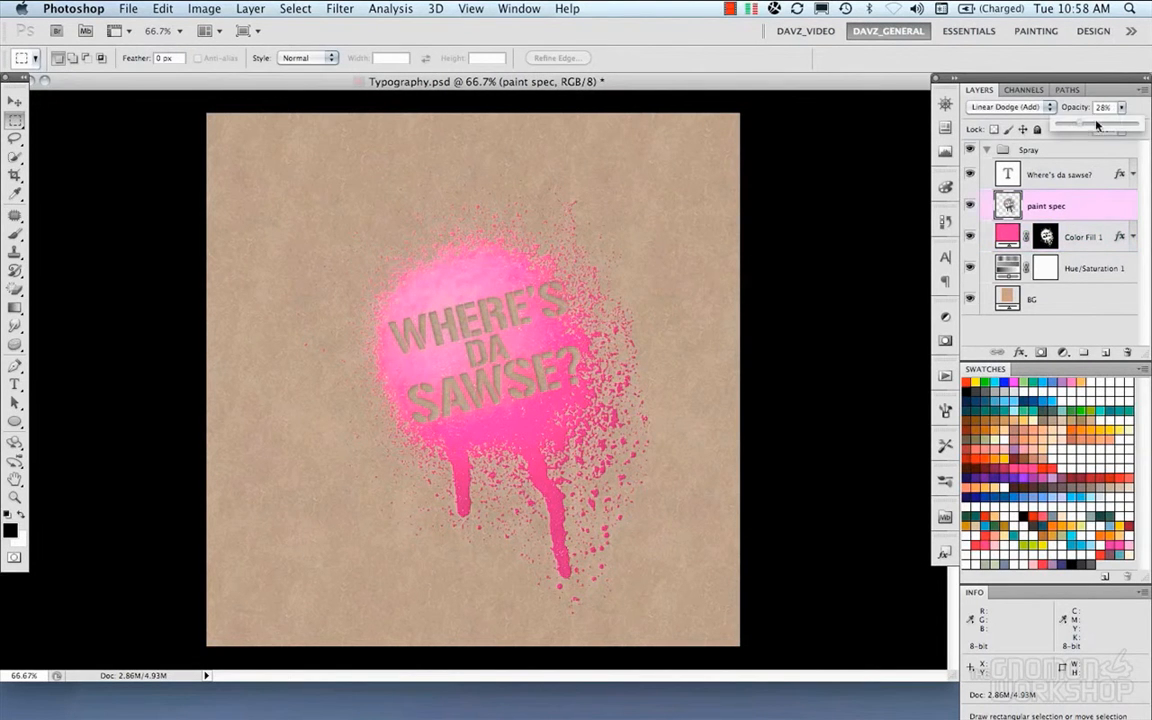
pyautogui.click(1010, 107)
pyautogui.click(1005, 130)
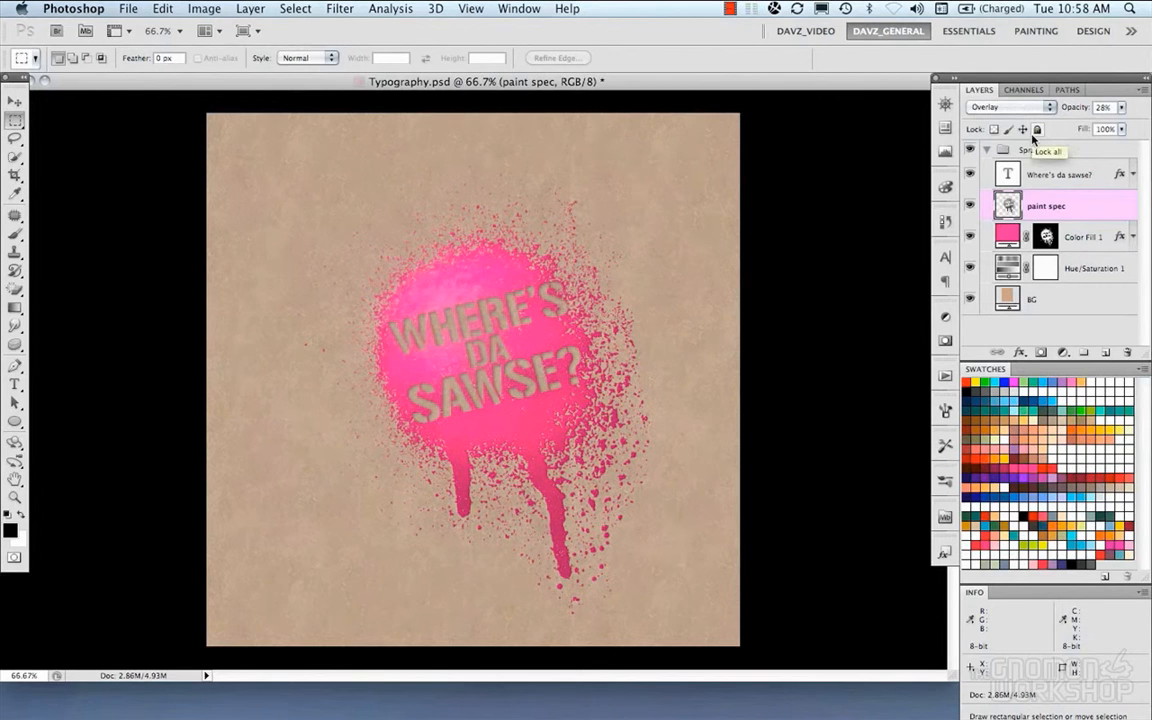
pyautogui.click(1121, 107)
pyautogui.moveTo(1081, 124); pyautogui.dragTo(1076, 128)
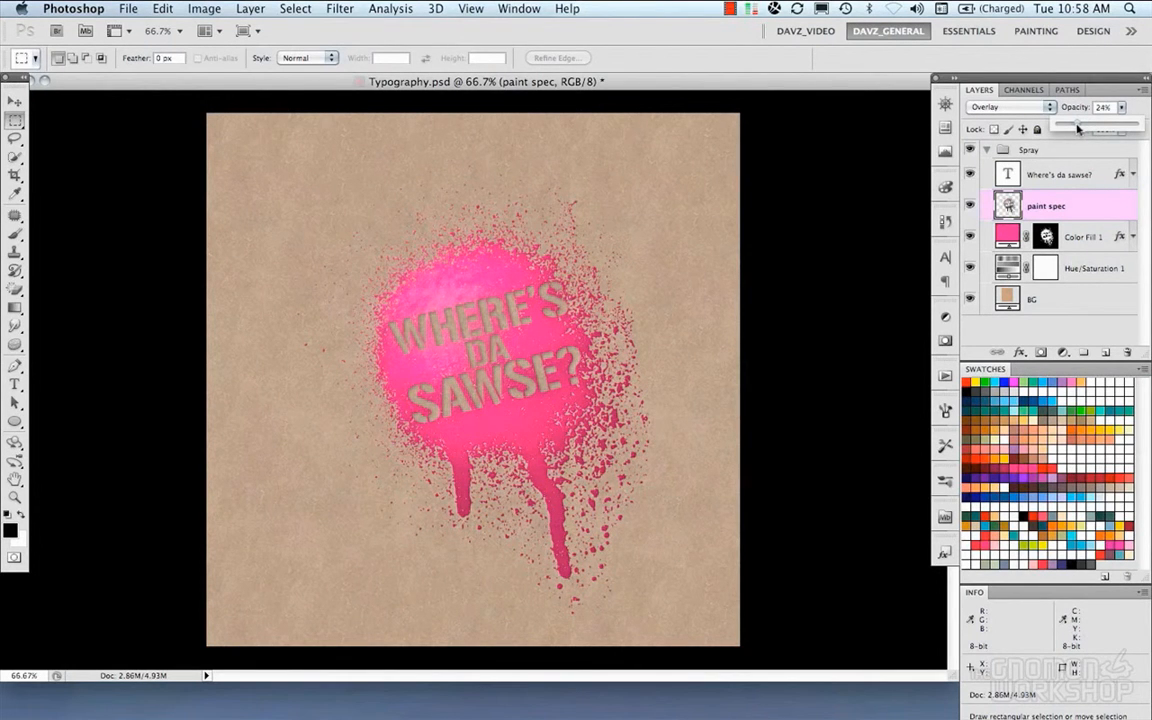
pyautogui.click(1133, 109)
pyautogui.click(971, 205)
pyautogui.click(971, 205)
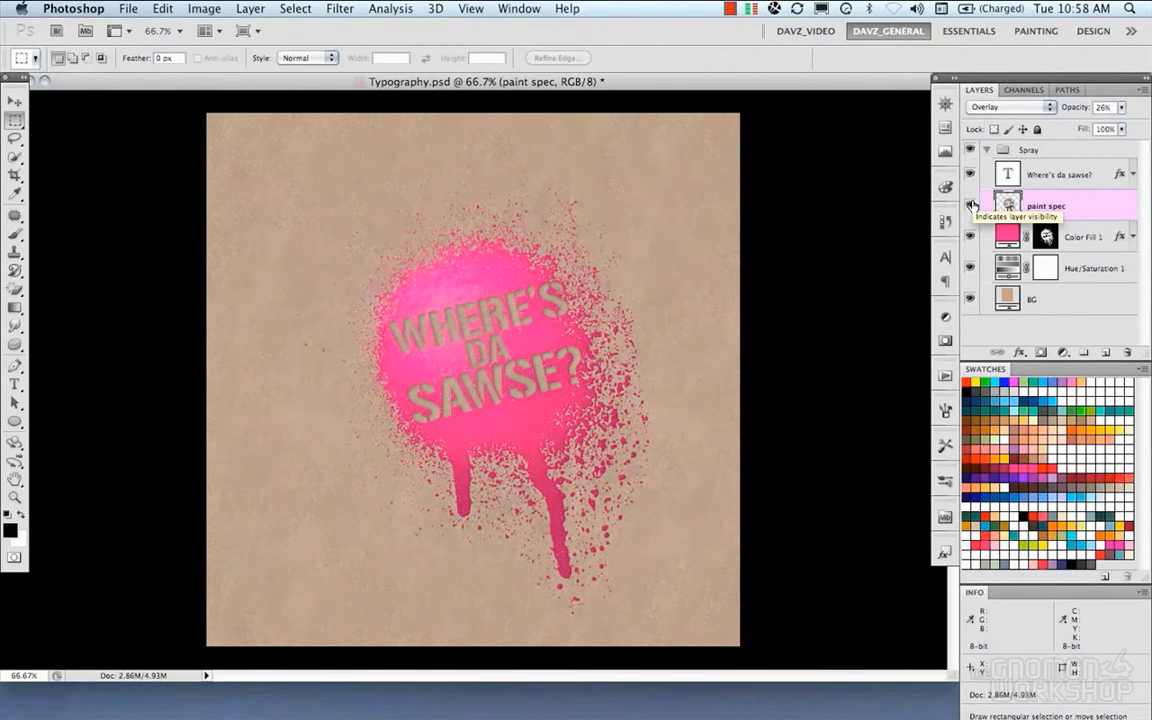
# - Crop the canvas on all sides to a portrait frame close around the pink splatter and its drips
pyautogui.press('c')
pyautogui.moveTo(740, 113)
pyautogui.mouseDown()
pyautogui.moveTo(245, 596)
pyautogui.moveTo(273, 623)
pyautogui.mouseUp()
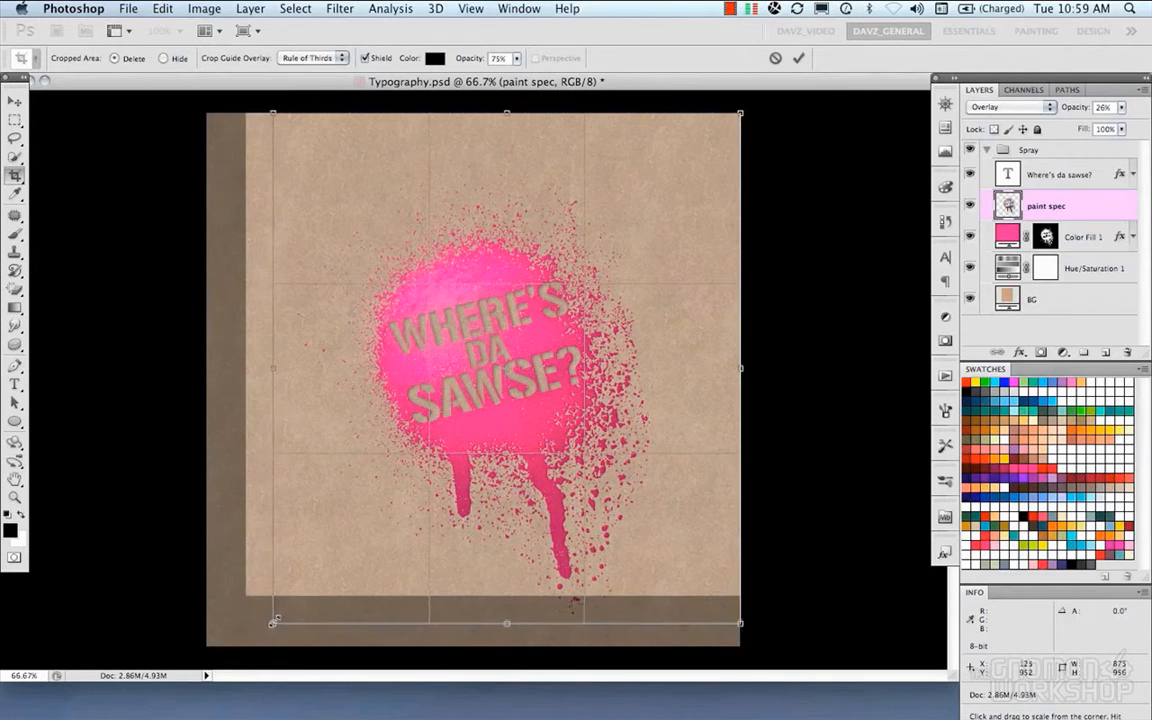
pyautogui.moveTo(740, 623); pyautogui.dragTo(705, 617)
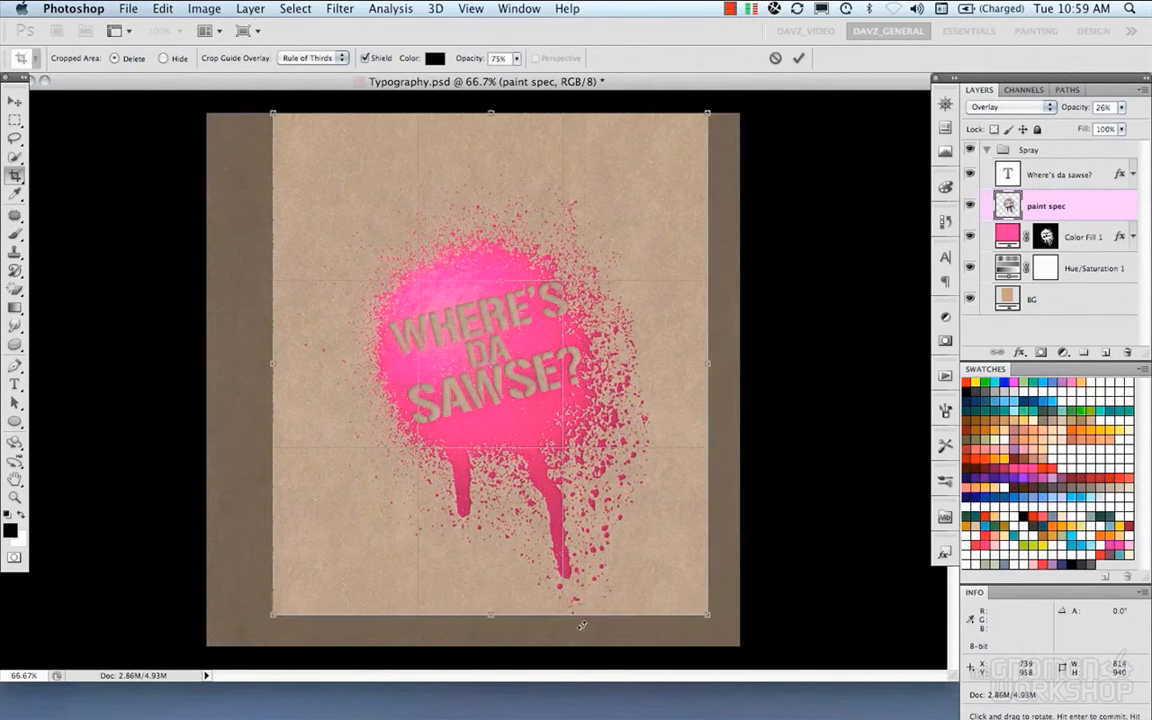
pyautogui.moveTo(491, 612); pyautogui.dragTo(491, 605)
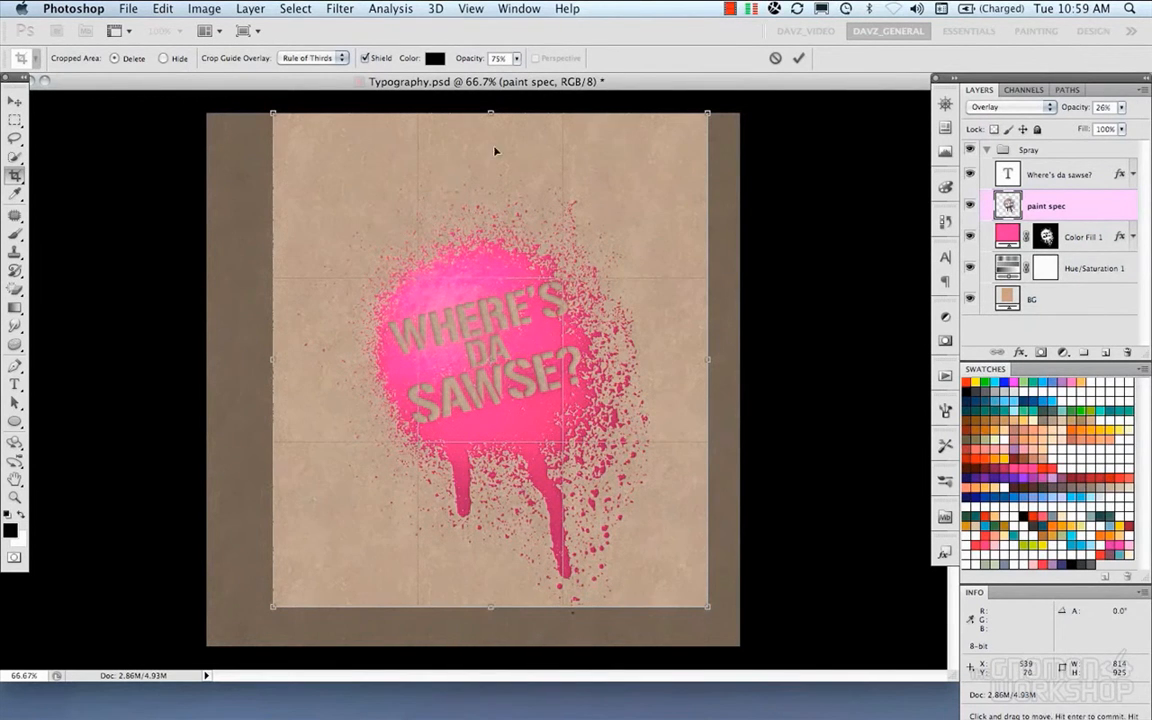
pyautogui.moveTo(491, 114); pyautogui.dragTo(491, 131)
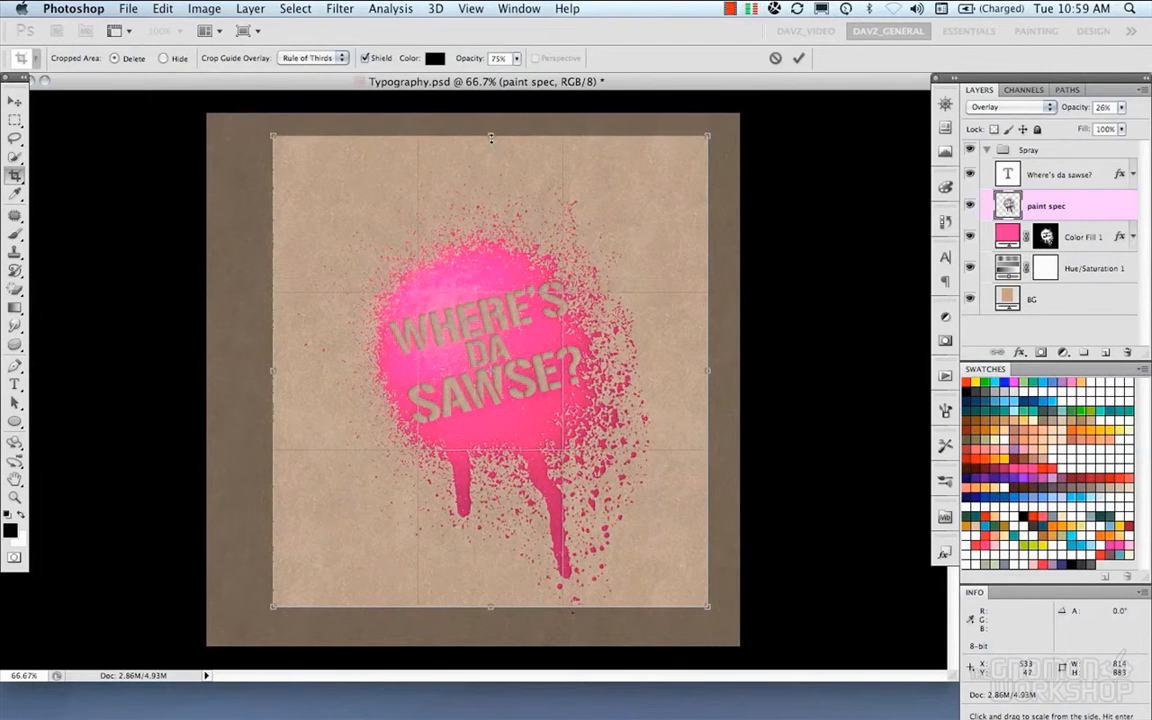
pyautogui.moveTo(273, 340)
pyautogui.mouseDown()
pyautogui.moveTo(258, 355)
pyautogui.moveTo(293, 374)
pyautogui.mouseUp()
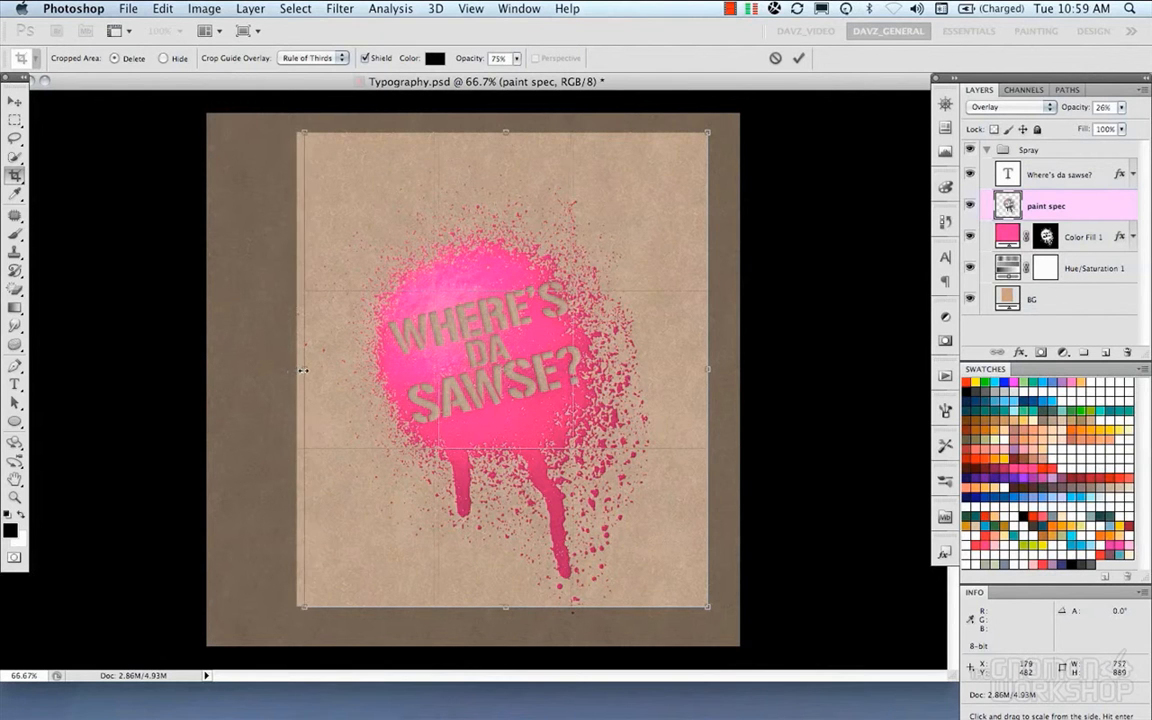
pyautogui.moveTo(502, 131); pyautogui.dragTo(502, 147)
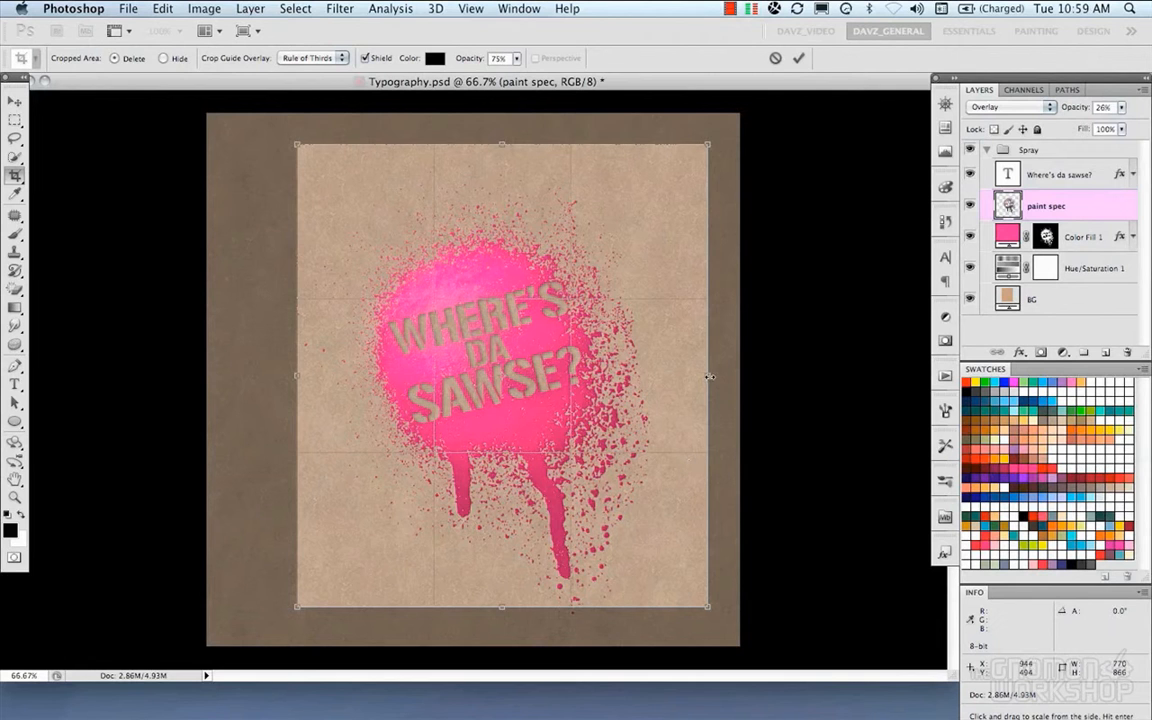
pyautogui.moveTo(708, 378); pyautogui.dragTo(701, 380)
pyautogui.moveTo(500, 606); pyautogui.dragTo(502, 595)
pyautogui.press('Return')
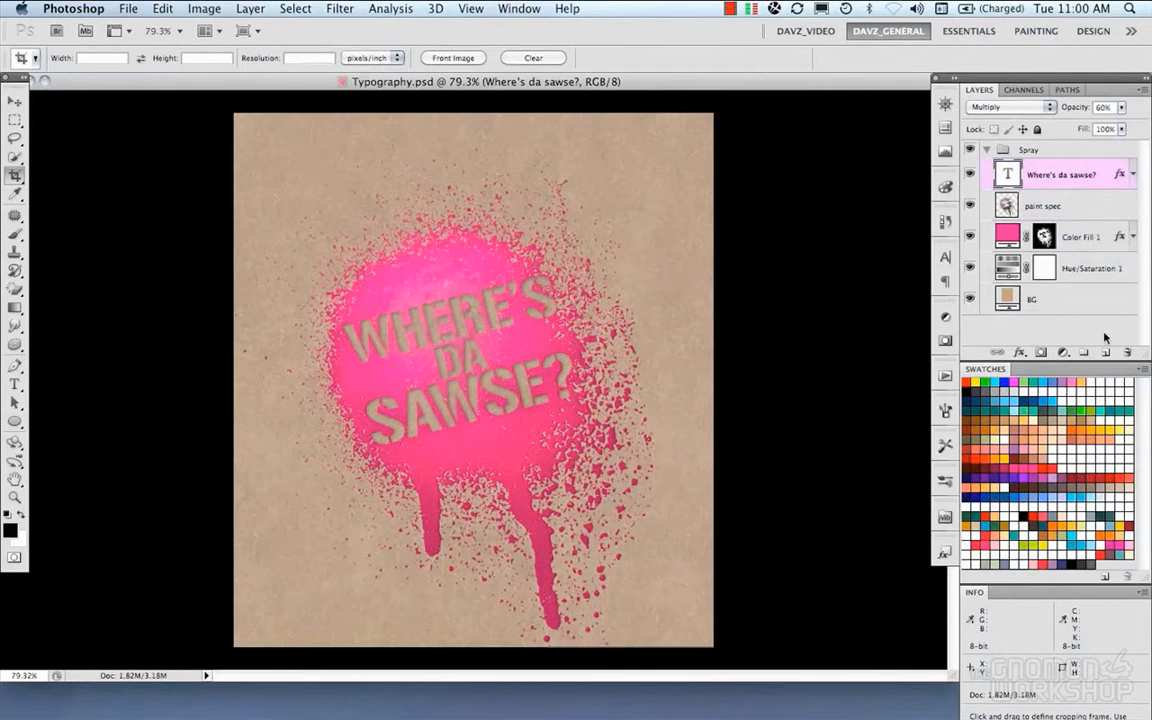
# - Add a radial Gradient Fill layer above the text as a dark vignette, reversed and dithered, with 150% scale and a 45° angle
pyautogui.click(1063, 352)
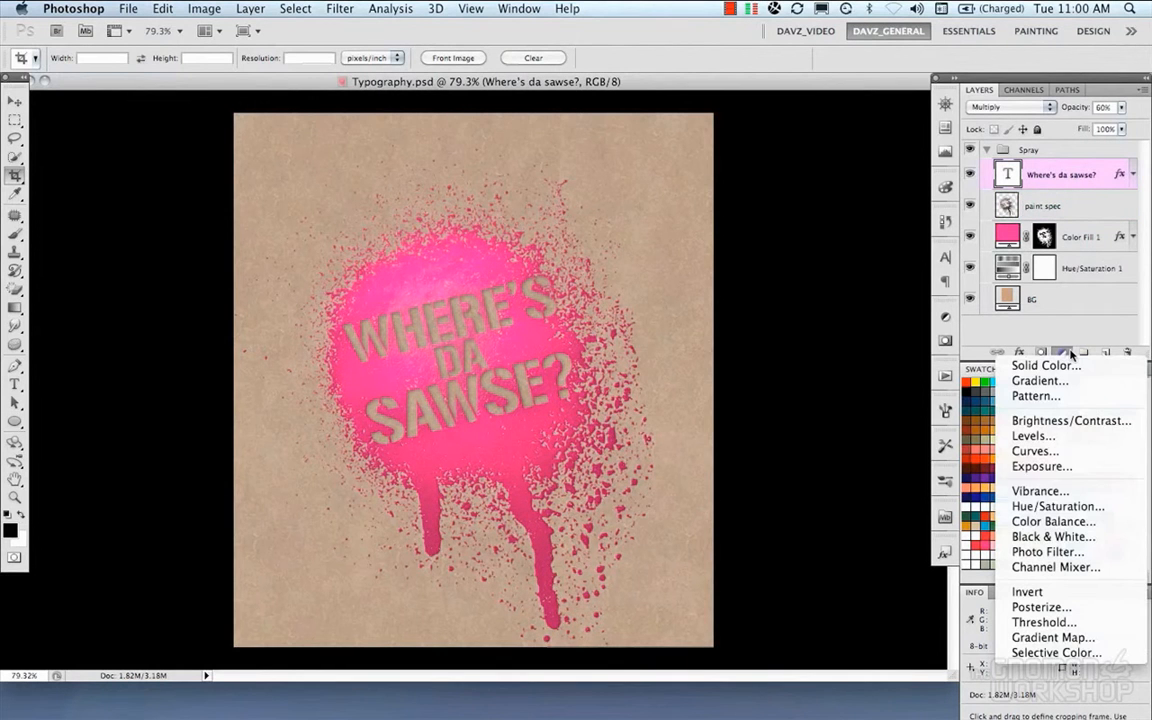
pyautogui.click(1048, 383)
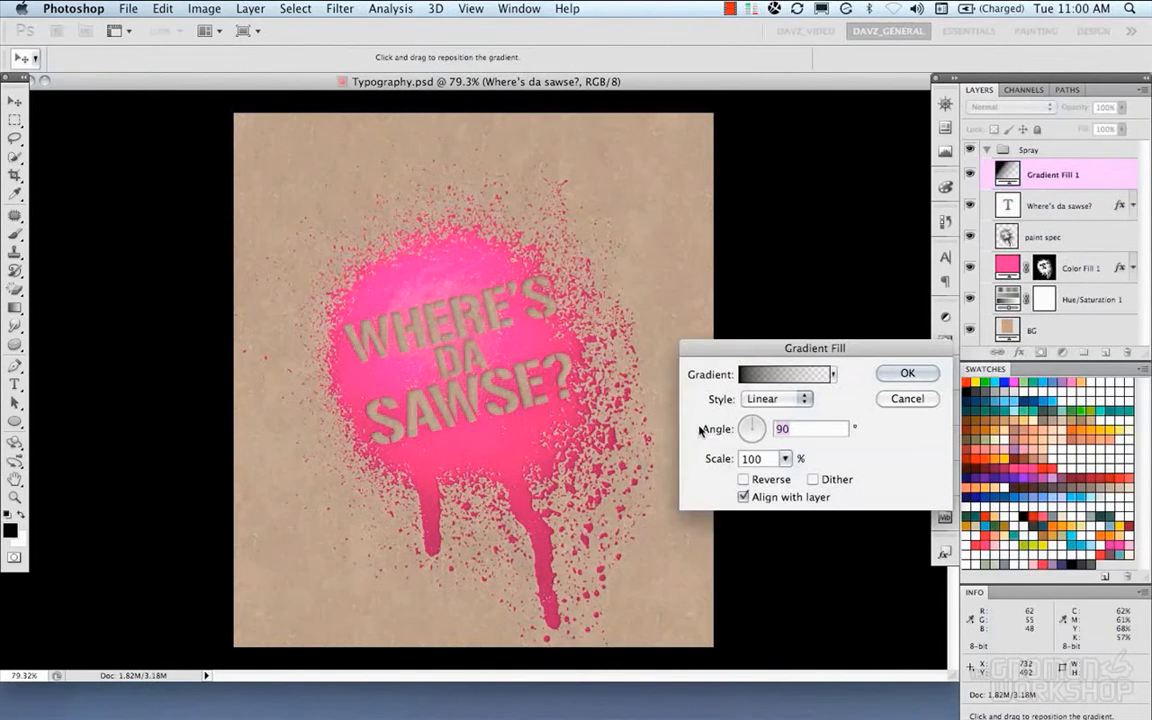
pyautogui.click(779, 398)
pyautogui.click(771, 412)
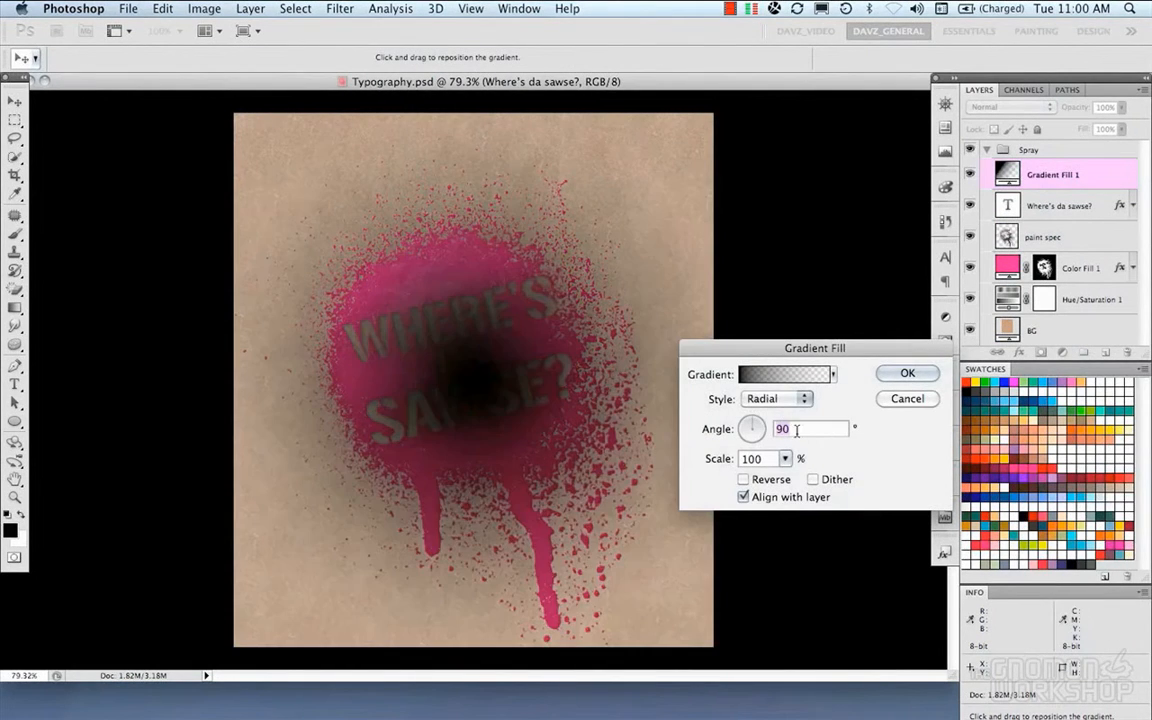
pyautogui.click(745, 479)
pyautogui.click(786, 458)
pyautogui.click(836, 481)
pyautogui.moveTo(786, 459); pyautogui.dragTo(861, 473)
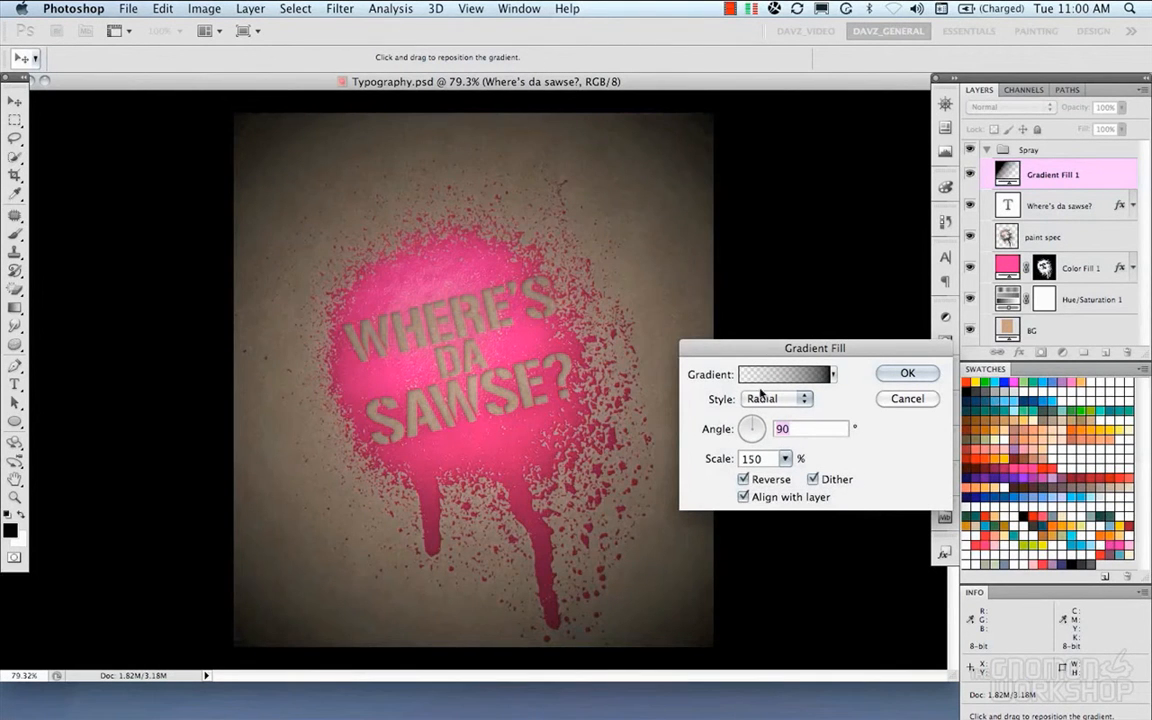
pyautogui.moveTo(756, 422); pyautogui.dragTo(760, 425)
pyautogui.press('Return')
# - Try Overlay on the Gradient Fill 1 layer, and settle on the Multiply blend mode
pyautogui.click(1008, 106)
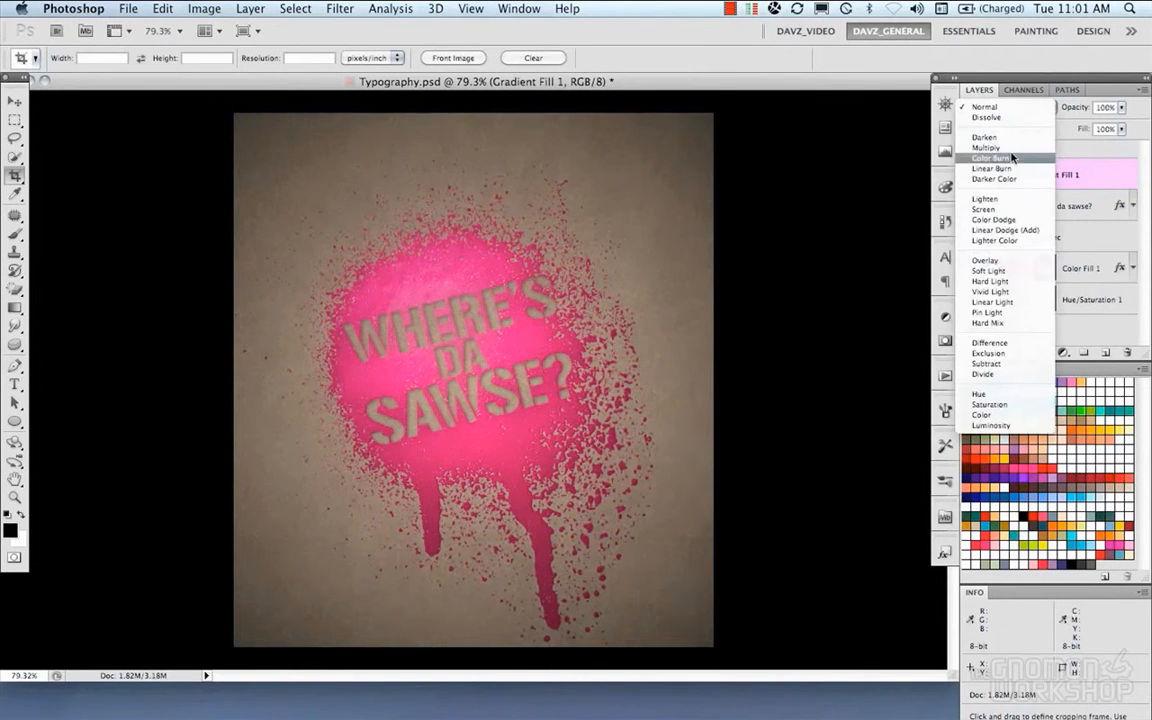
pyautogui.click(905, 237)
pyautogui.click(1008, 106)
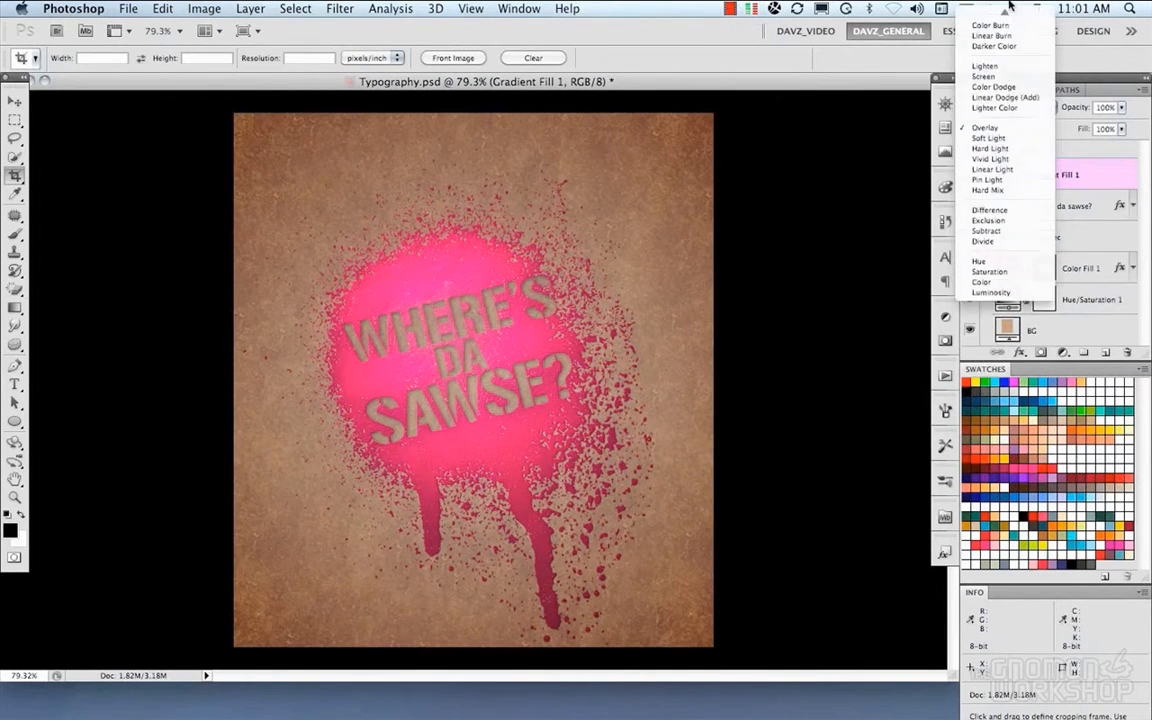
pyautogui.click(995, 55)
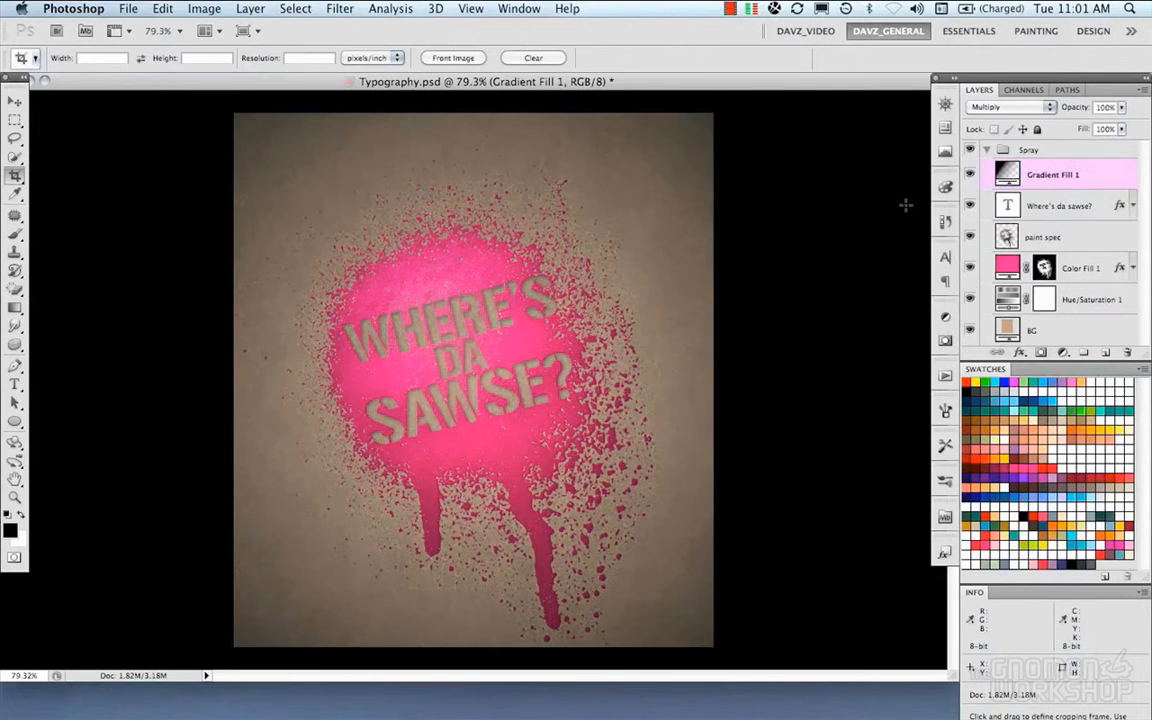
# - Open the Gradient Fill 1 gradient for editing, and try moving its transparent stop to about midway and a black colour stop to 62%
pyautogui.doubleClick(1011, 176)
pyautogui.click(833, 374)
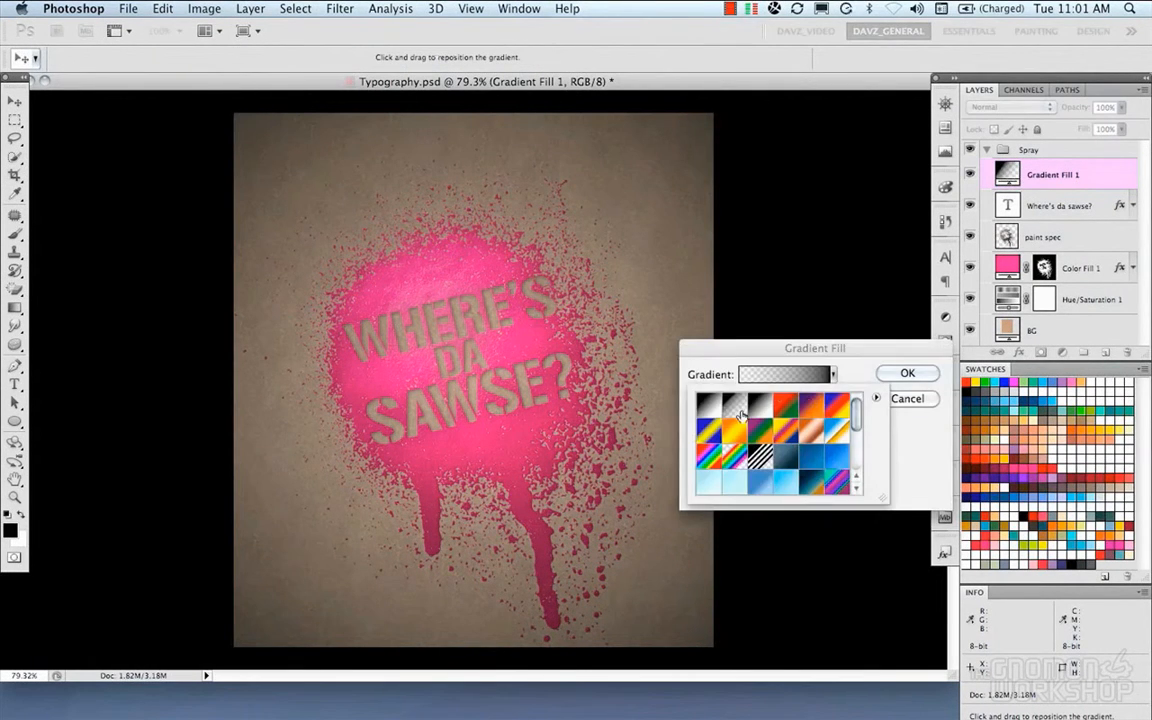
pyautogui.click(895, 440)
pyautogui.click(833, 378)
pyautogui.click(803, 381)
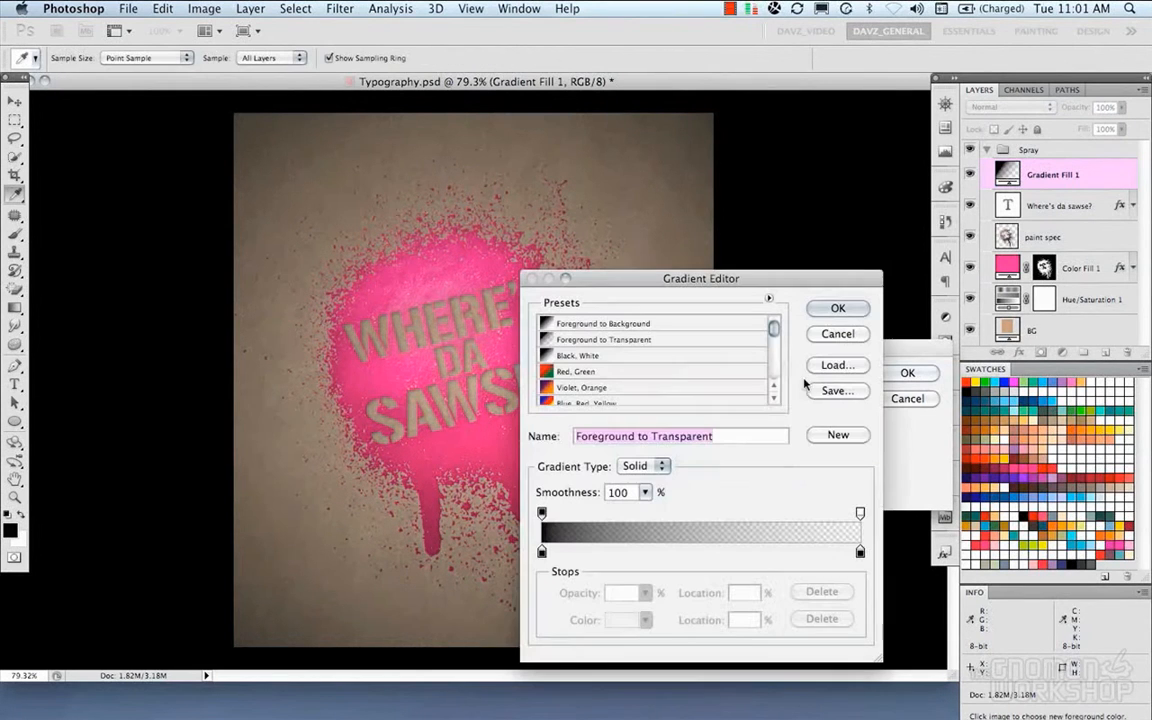
pyautogui.moveTo(723, 553); pyautogui.dragTo(714, 553)
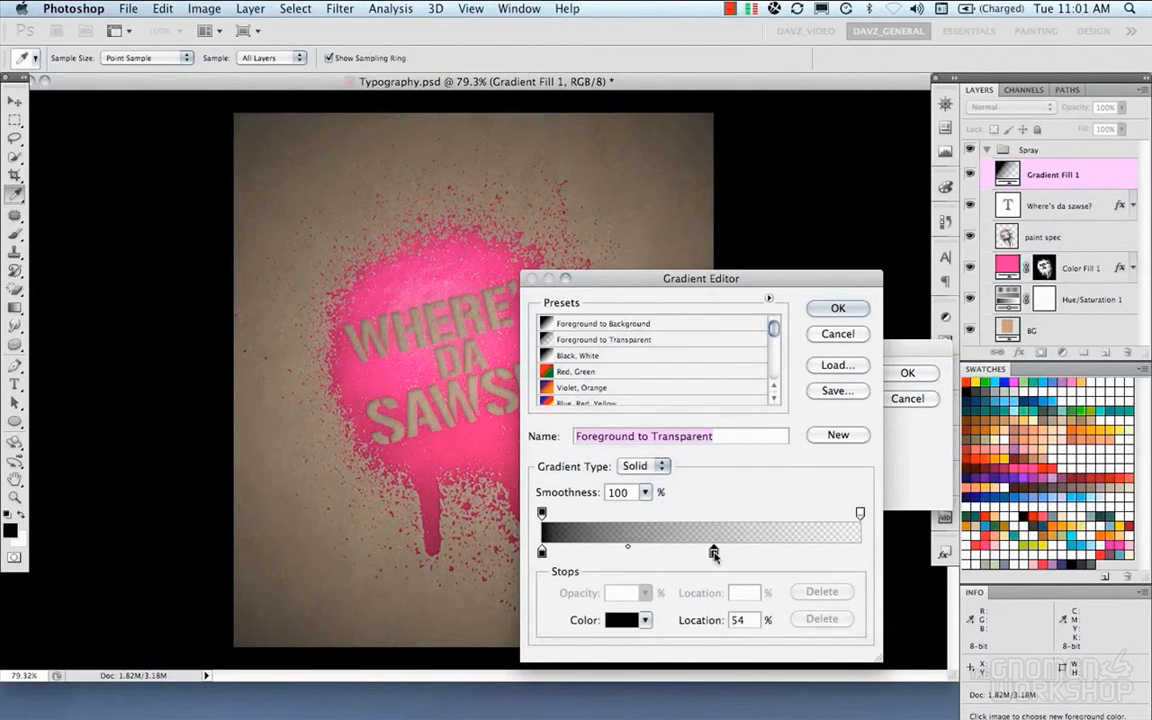
pyautogui.moveTo(858, 514); pyautogui.dragTo(740, 553)
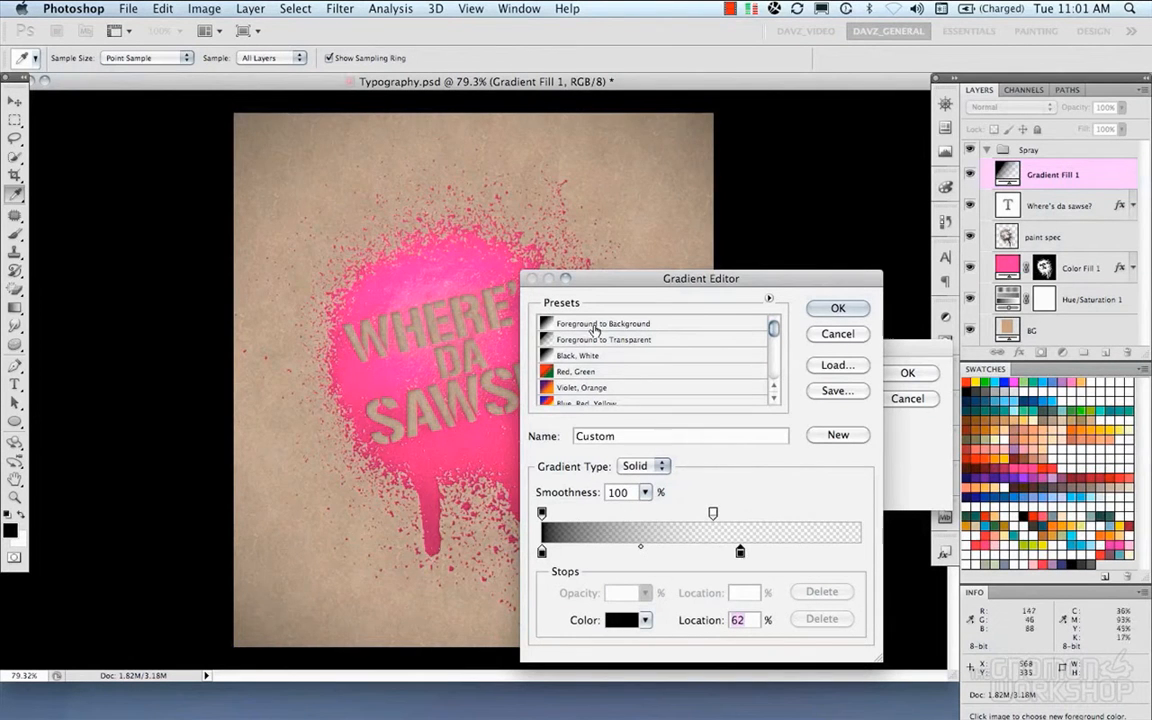
# - Apply the Foreground to Background preset to the gradient fill, with the black stop at 12% and the white stop at about two thirds
pyautogui.click(595, 327)
pyautogui.moveTo(860, 553); pyautogui.dragTo(767, 551)
pyautogui.moveTo(542, 553); pyautogui.dragTo(577, 553)
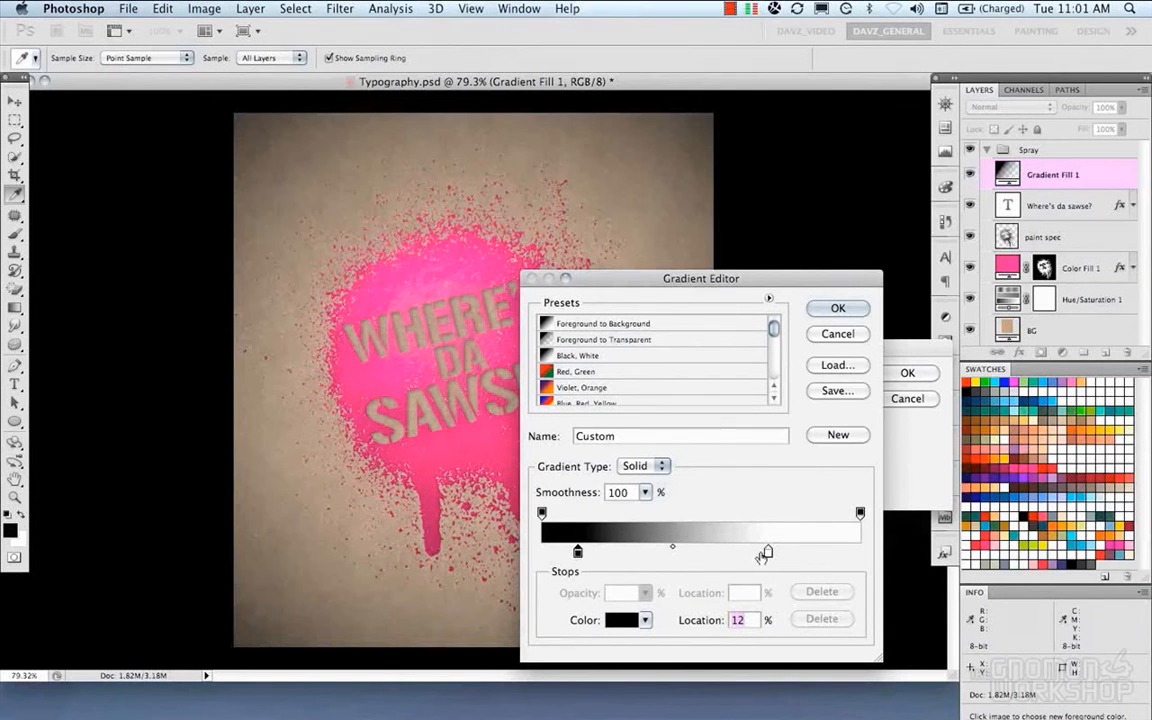
pyautogui.click(745, 553)
pyautogui.moveTo(745, 553); pyautogui.dragTo(747, 590)
pyautogui.moveTo(768, 553); pyautogui.dragTo(752, 556)
pyautogui.click(838, 309)
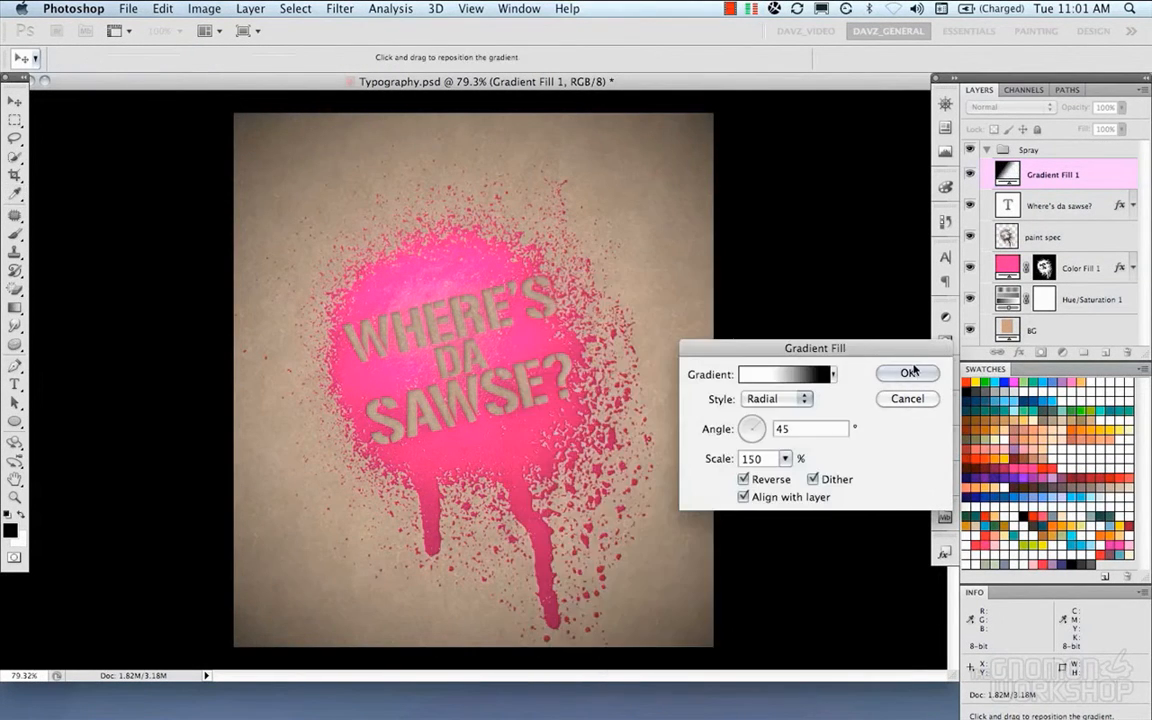
pyautogui.click(906, 373)
# - Reduce the Gradient Fill 1 layer's opacity to 70%
pyautogui.press('c')
pyautogui.click(1122, 107)
pyautogui.moveTo(1118, 127); pyautogui.dragTo(1108, 127)
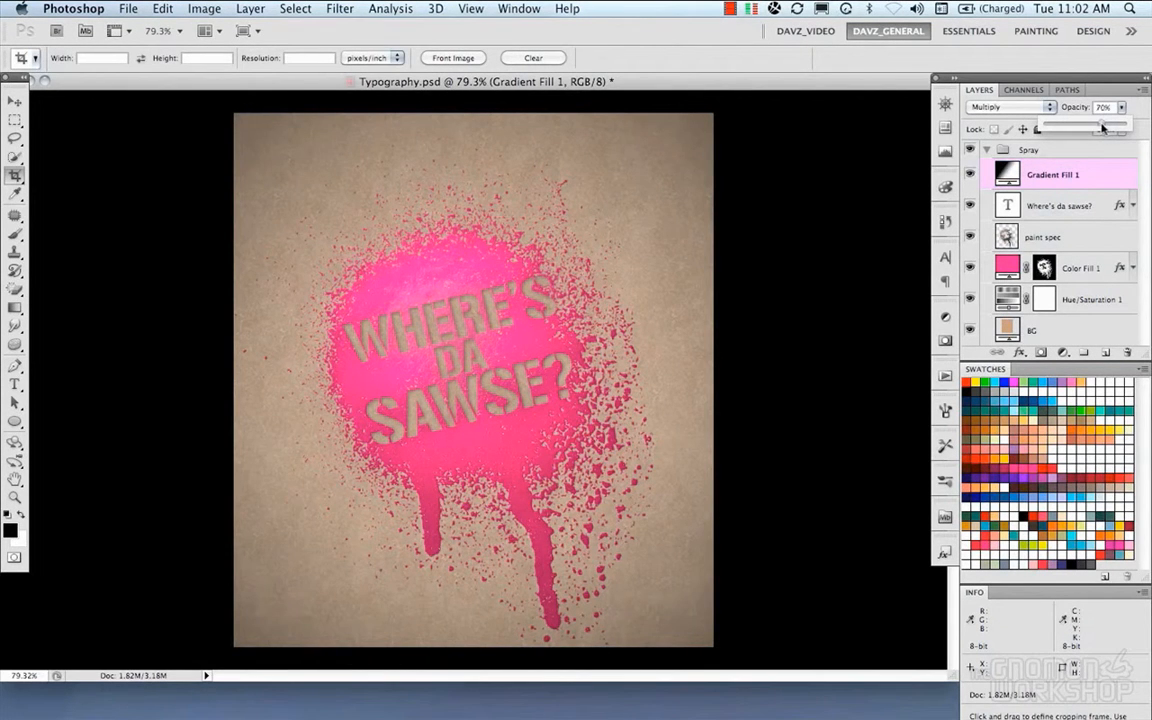
# - Collapse the Spray group, switch to the Rectangular Marquee tool and save the document
pyautogui.click(987, 149)
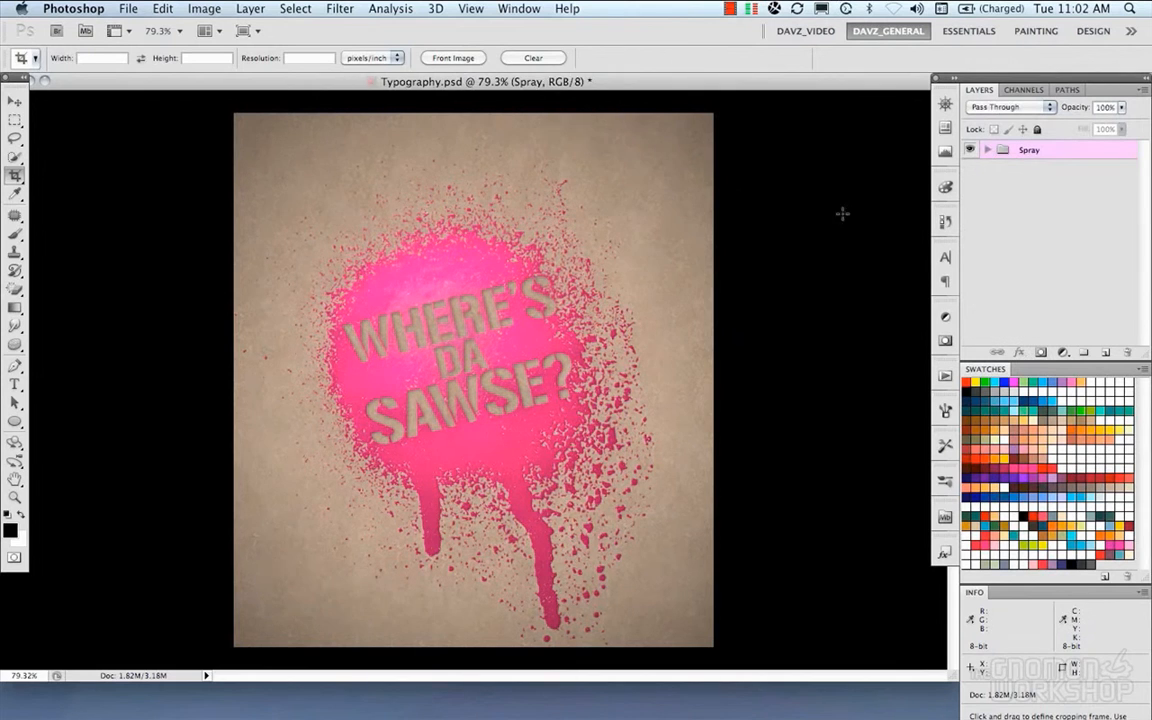
pyautogui.press('m')
pyautogui.press('super+s')
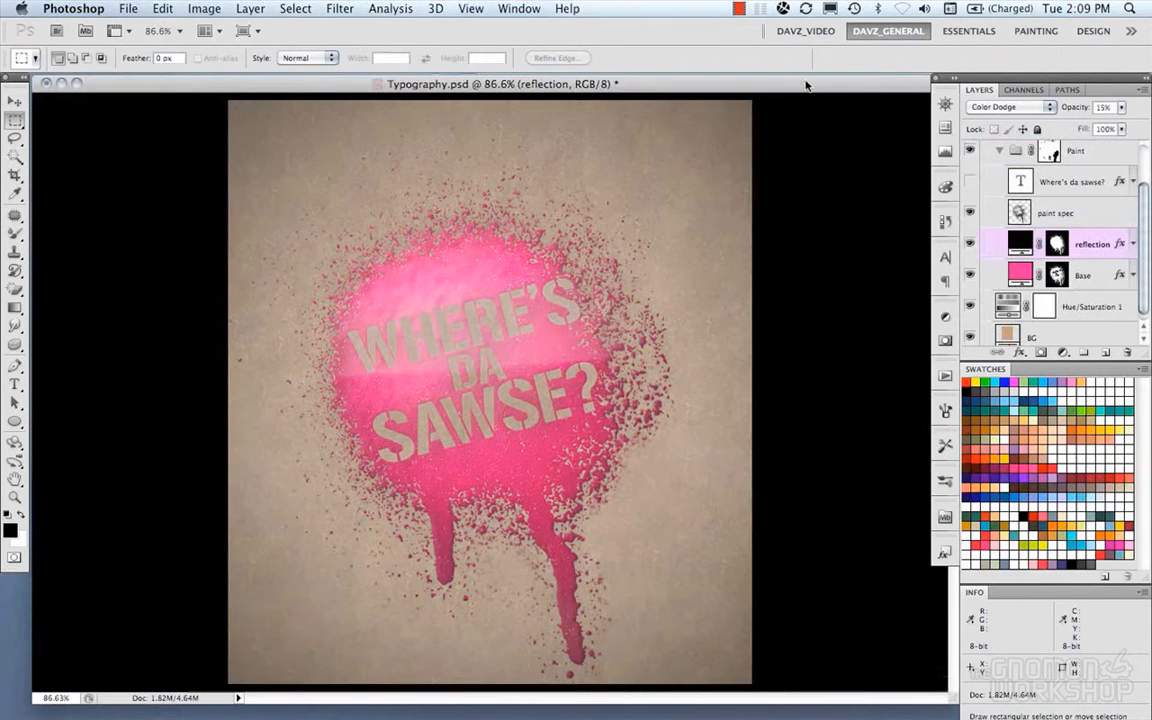
# - Compare the artwork with and without the reflection layer, and convert that layer for smart filters
pyautogui.click(969, 244)
pyautogui.click(969, 244)
pyautogui.click(298, 8)
pyautogui.moveTo(335, 8)
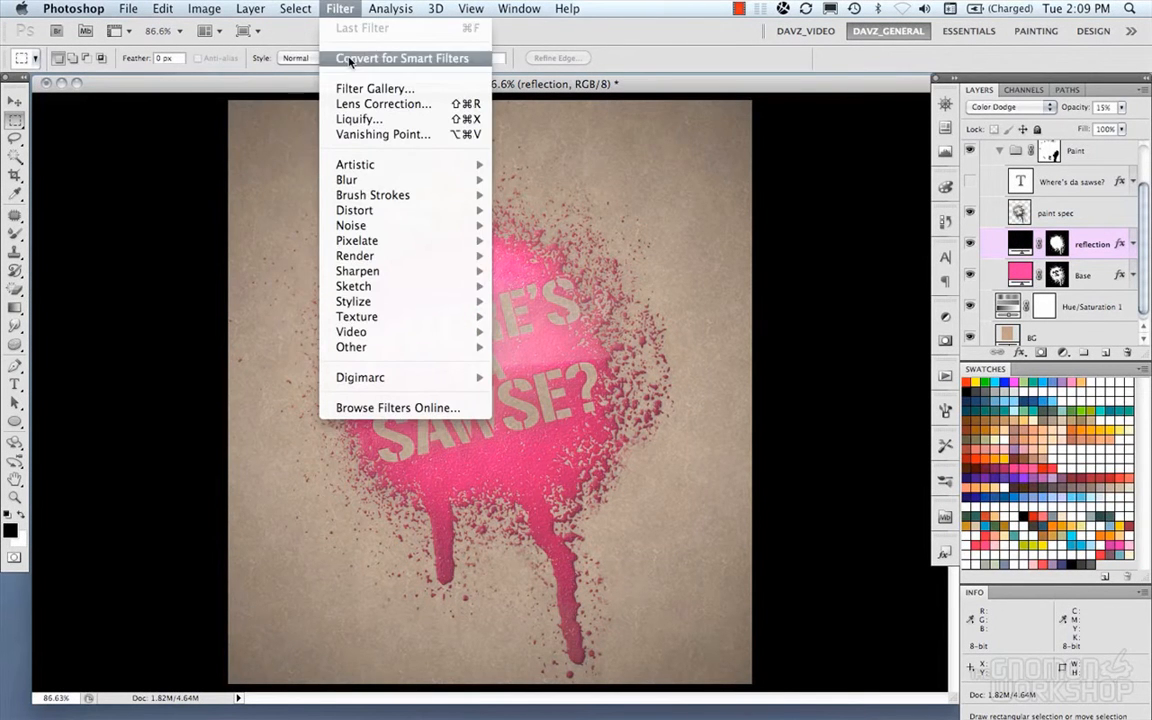
pyautogui.click(370, 57)
pyautogui.click(679, 290)
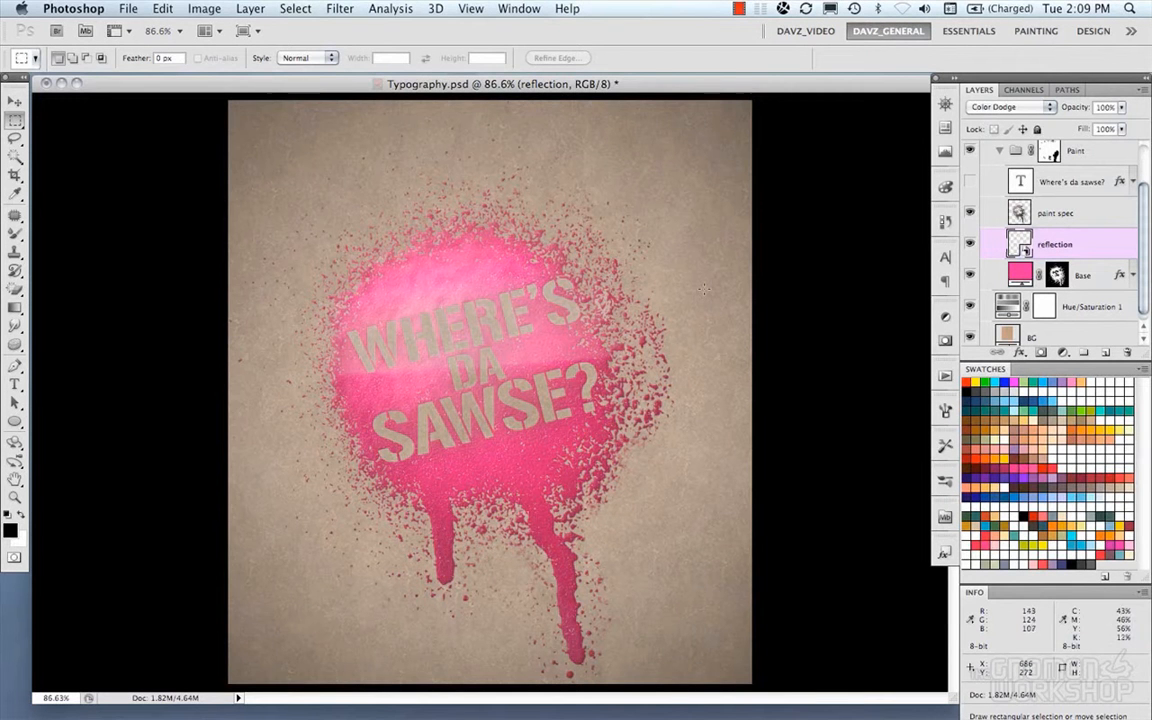
# - Open the reflection smart object's contents, and choose the Glass distortion filter for the reflection layer in Typography.psd
pyautogui.doubleClick(1024, 252)
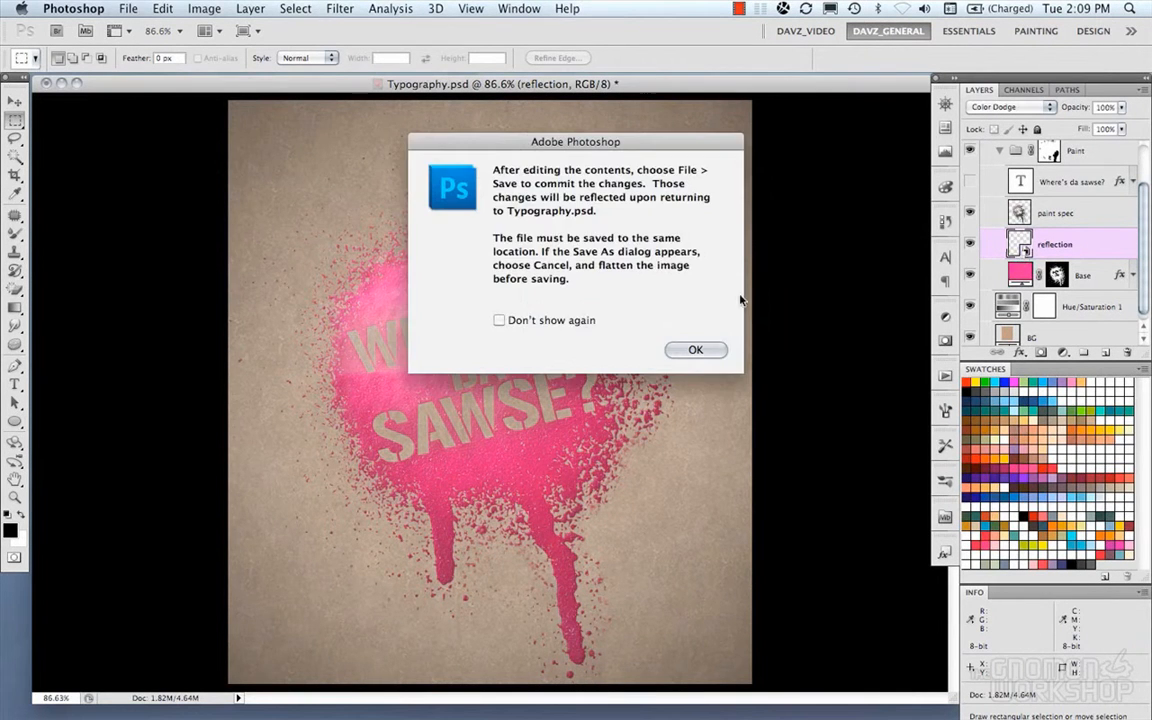
pyautogui.click(694, 348)
pyautogui.click(340, 8)
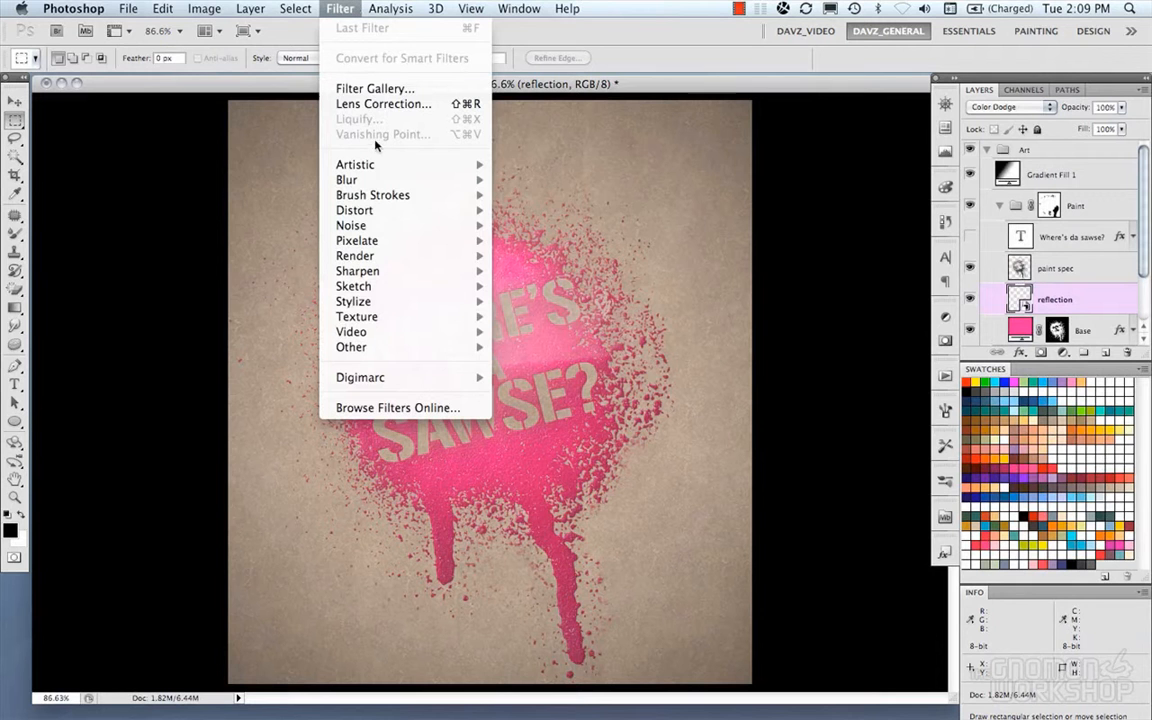
pyautogui.moveTo(393, 212)
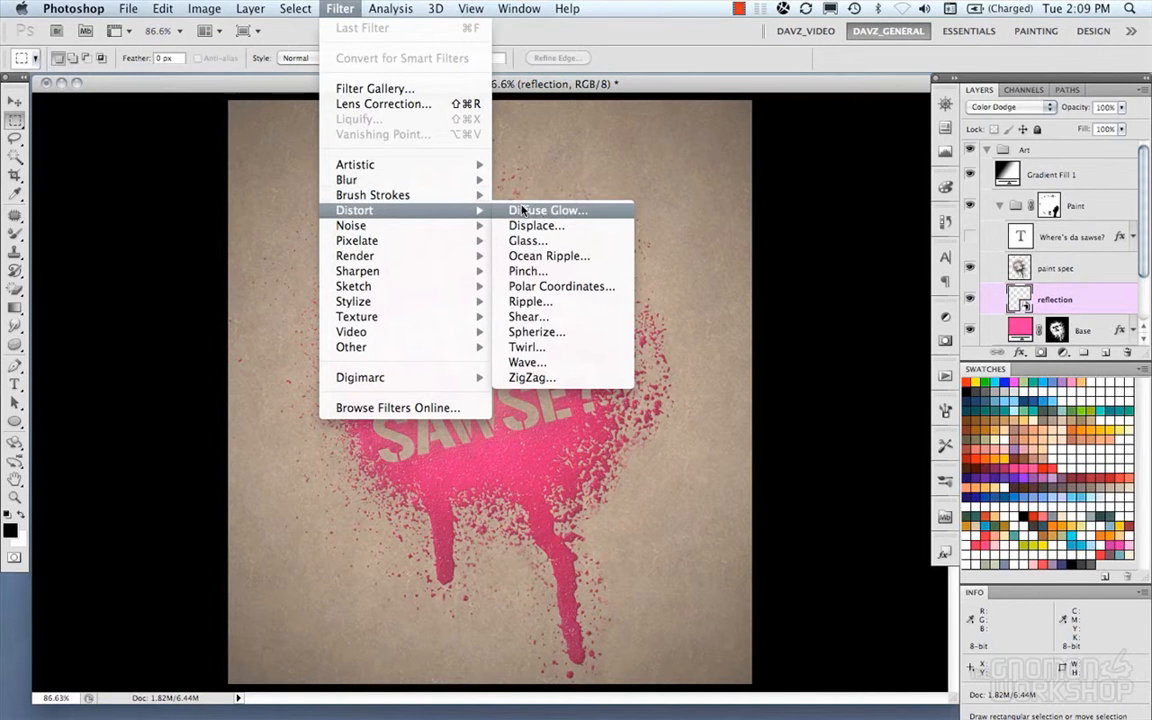
pyautogui.click(543, 241)
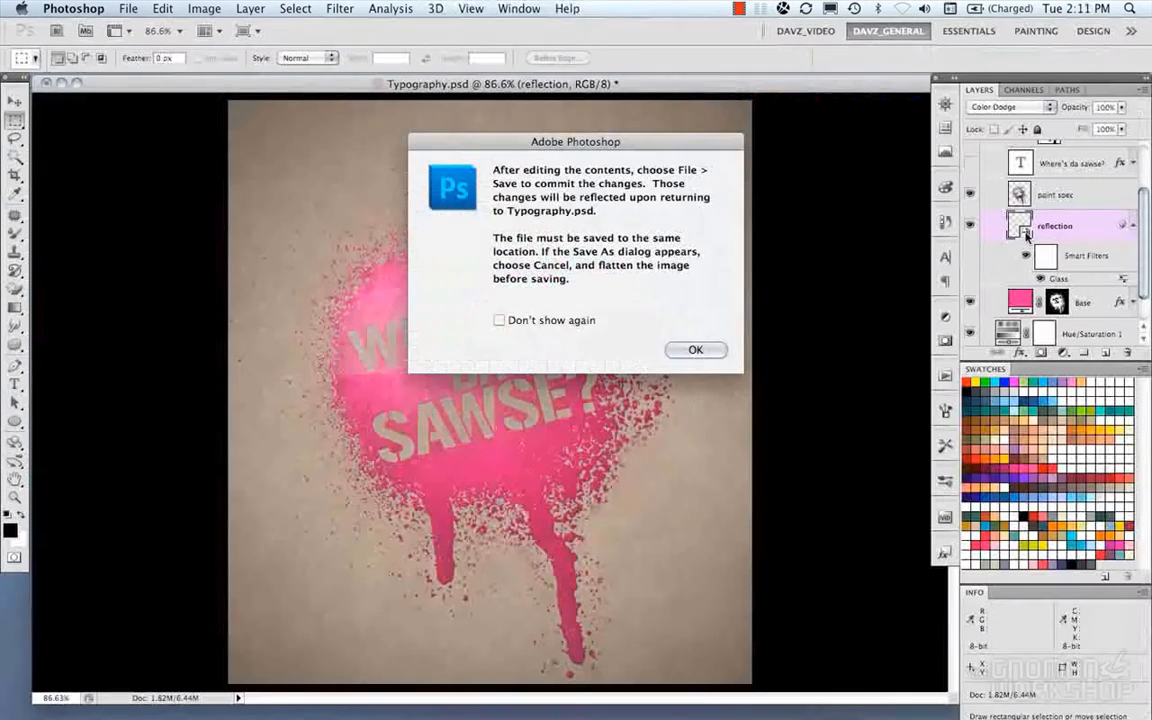
# - Open the reflection smart object's contents and recolour its Color Fill 1 layer to a mid grey of about 53% brightness
pyautogui.click(697, 348)
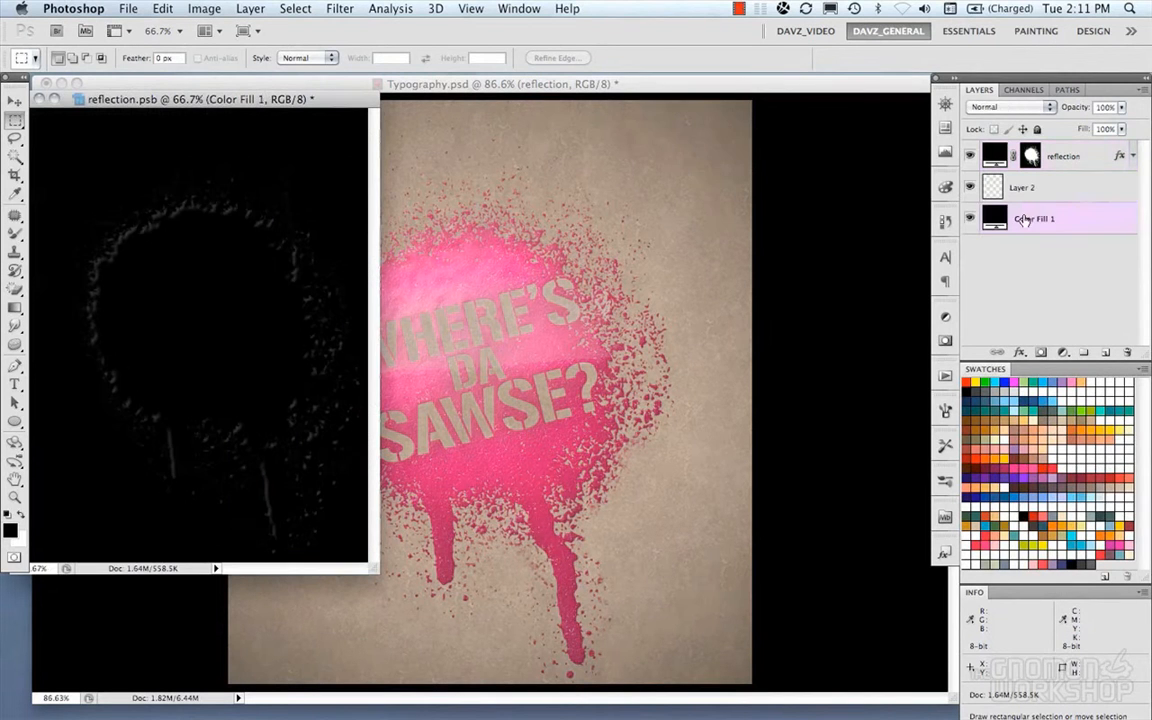
pyautogui.doubleClick(1000, 221)
pyautogui.click(857, 265)
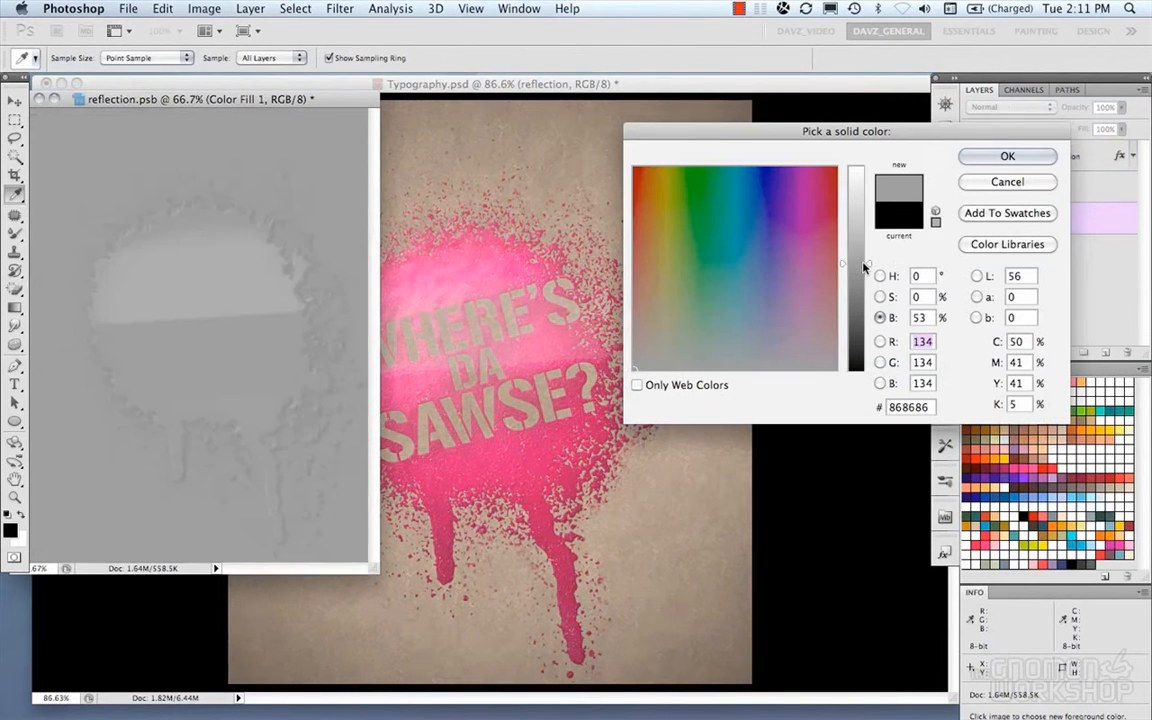
pyautogui.moveTo(867, 264); pyautogui.dragTo(867, 262)
pyautogui.click(1006, 156)
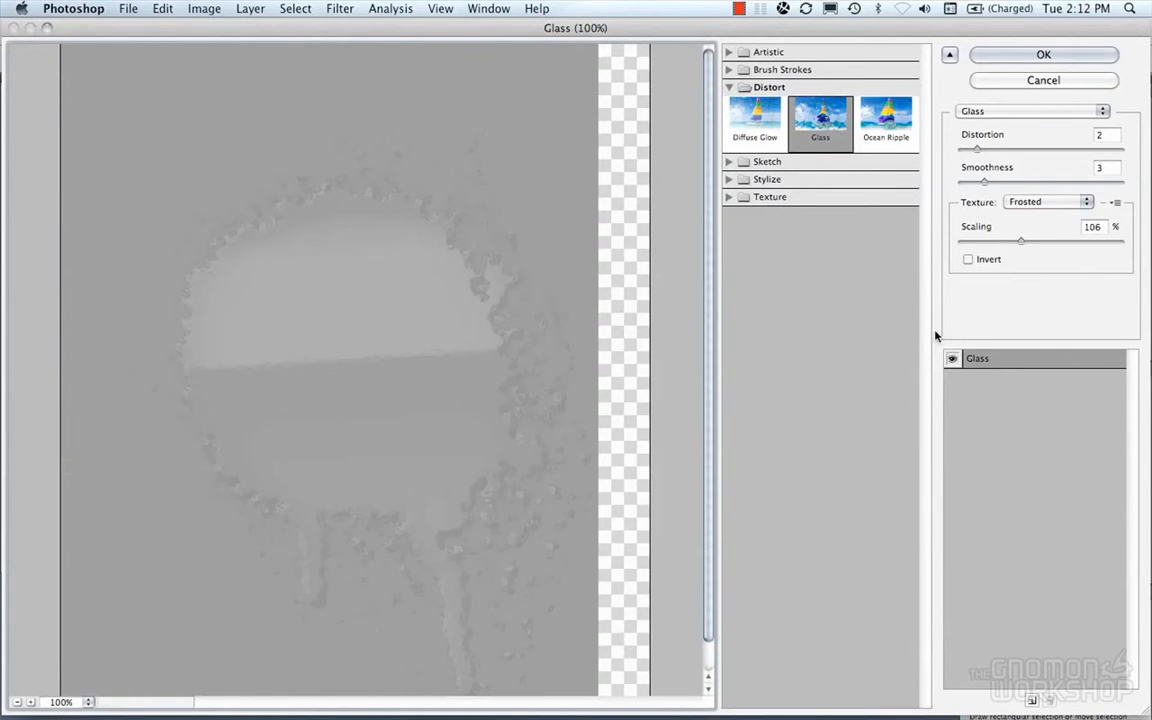
# - Try 82% texture scaling in the Glass filter, and bring the scaling back to about 106%
pyautogui.click(998, 245)
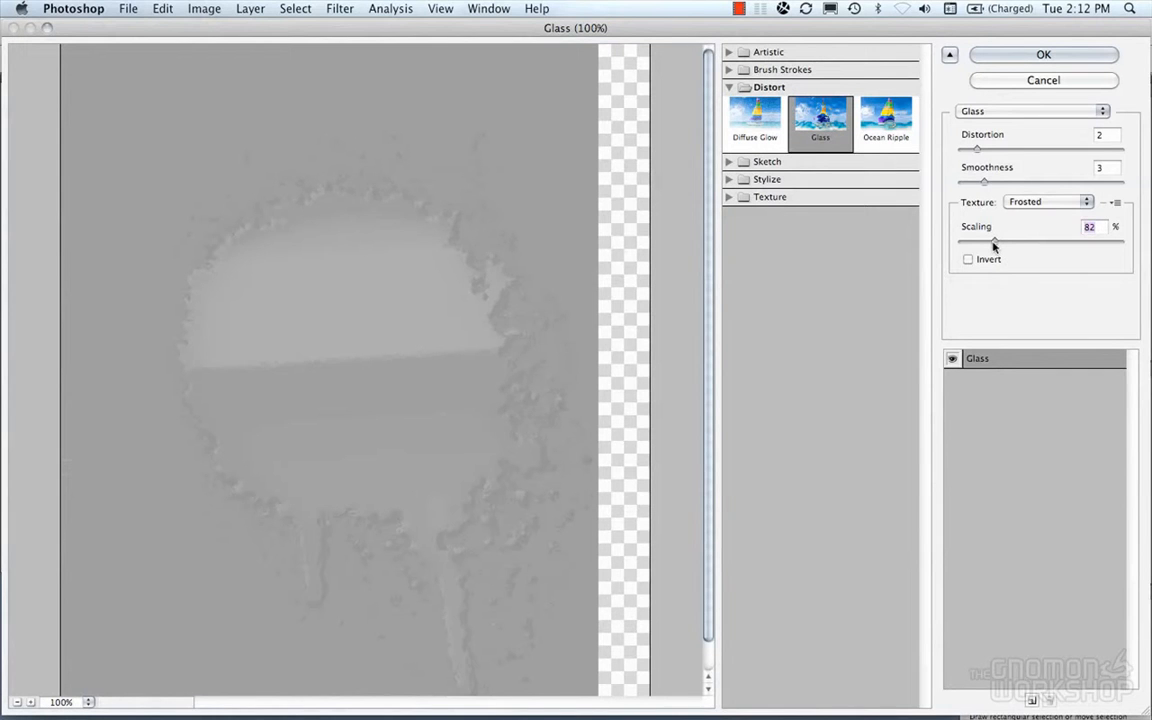
pyautogui.moveTo(993, 246); pyautogui.dragTo(1021, 244)
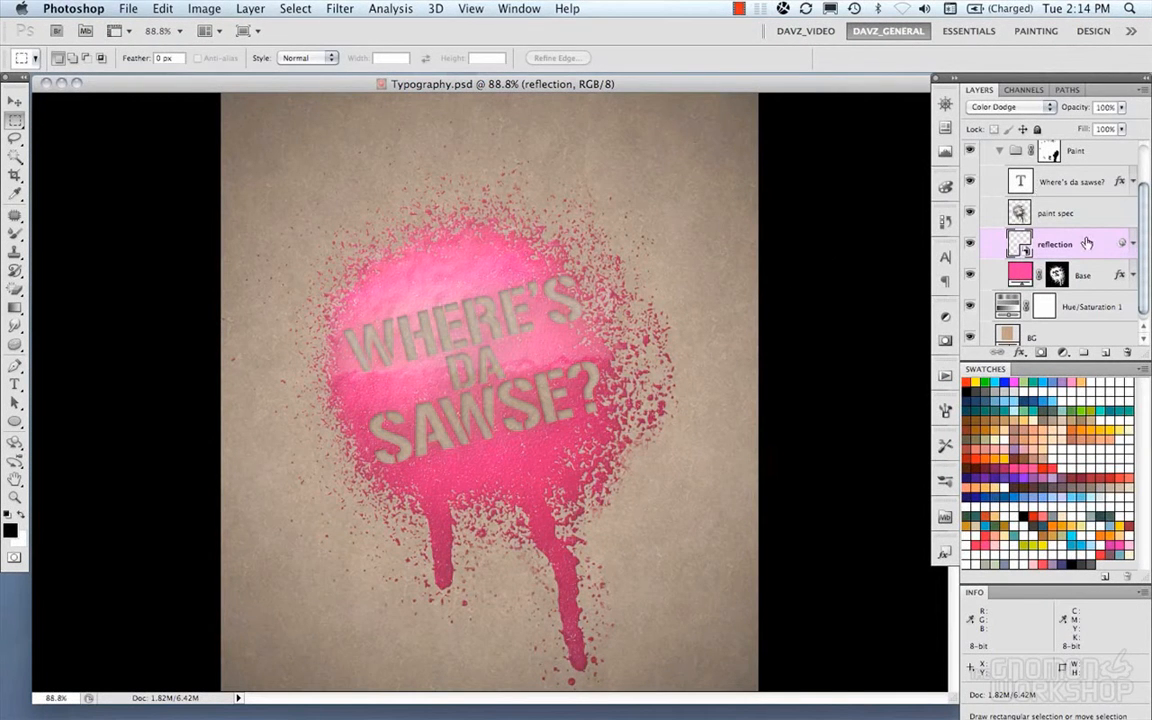
# - Compare the artwork with the reflection, paint spec and Where's da sawse? layers and the Paint group hidden and shown
pyautogui.click(970, 245)
pyautogui.click(970, 245)
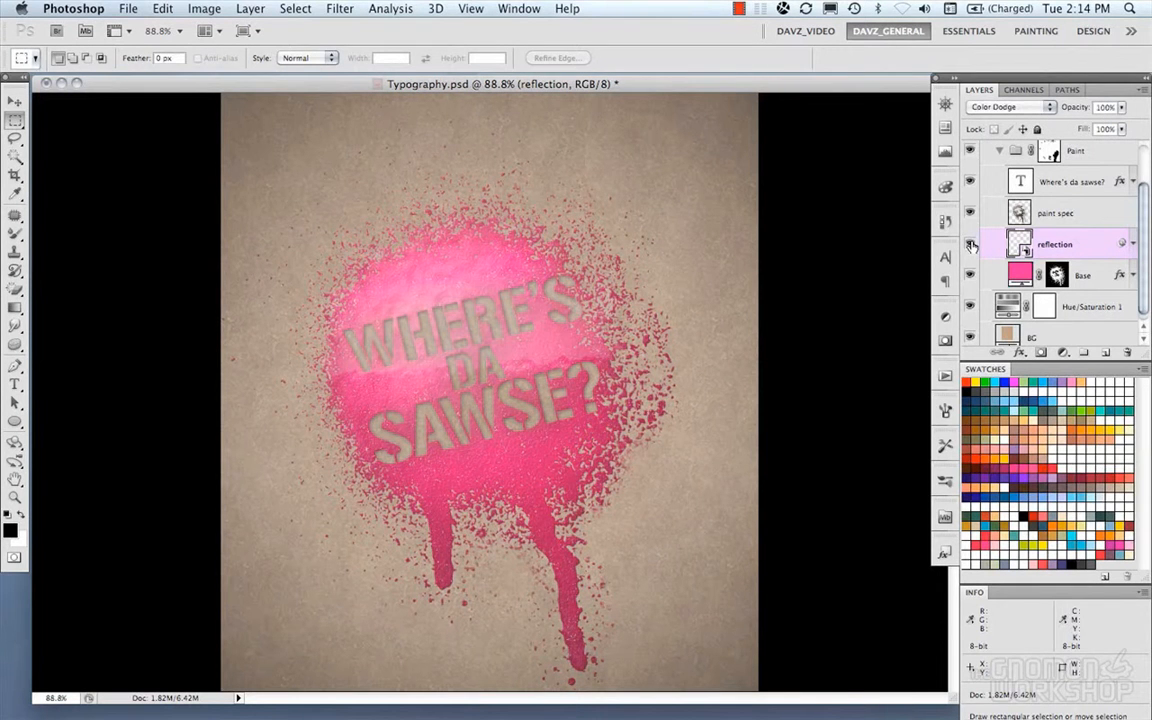
pyautogui.click(971, 213)
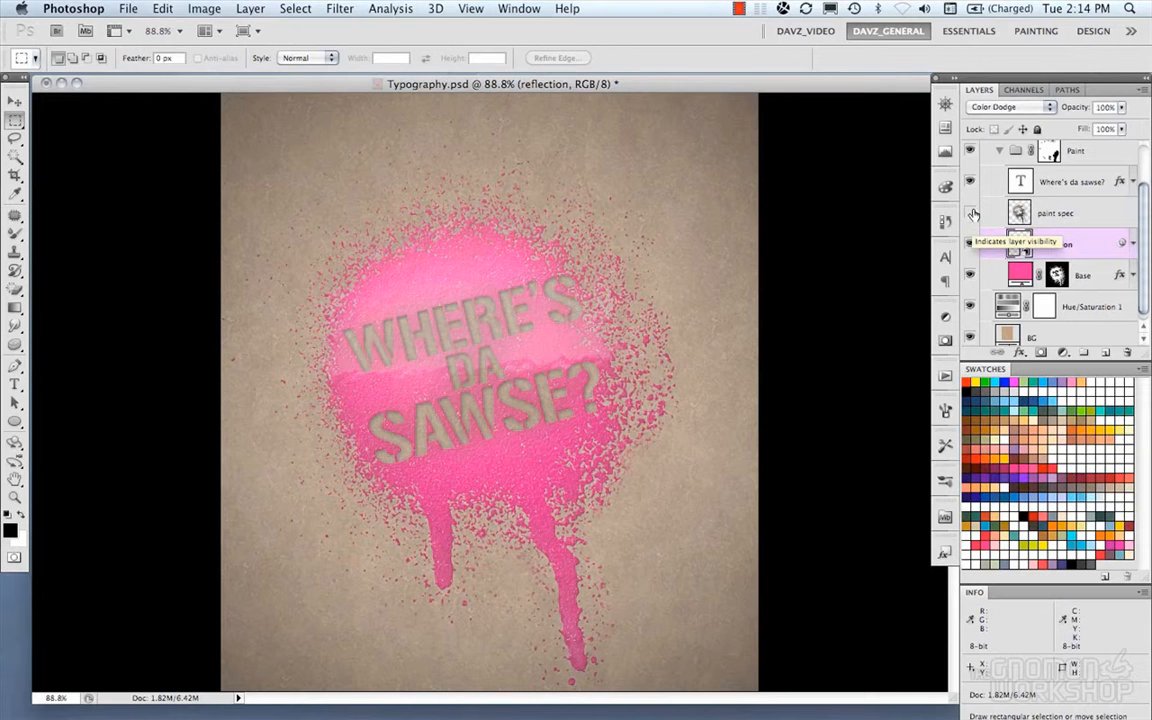
pyautogui.click(971, 213)
pyautogui.scroll(1, 972, 208)
pyautogui.click(971, 201)
pyautogui.click(971, 201)
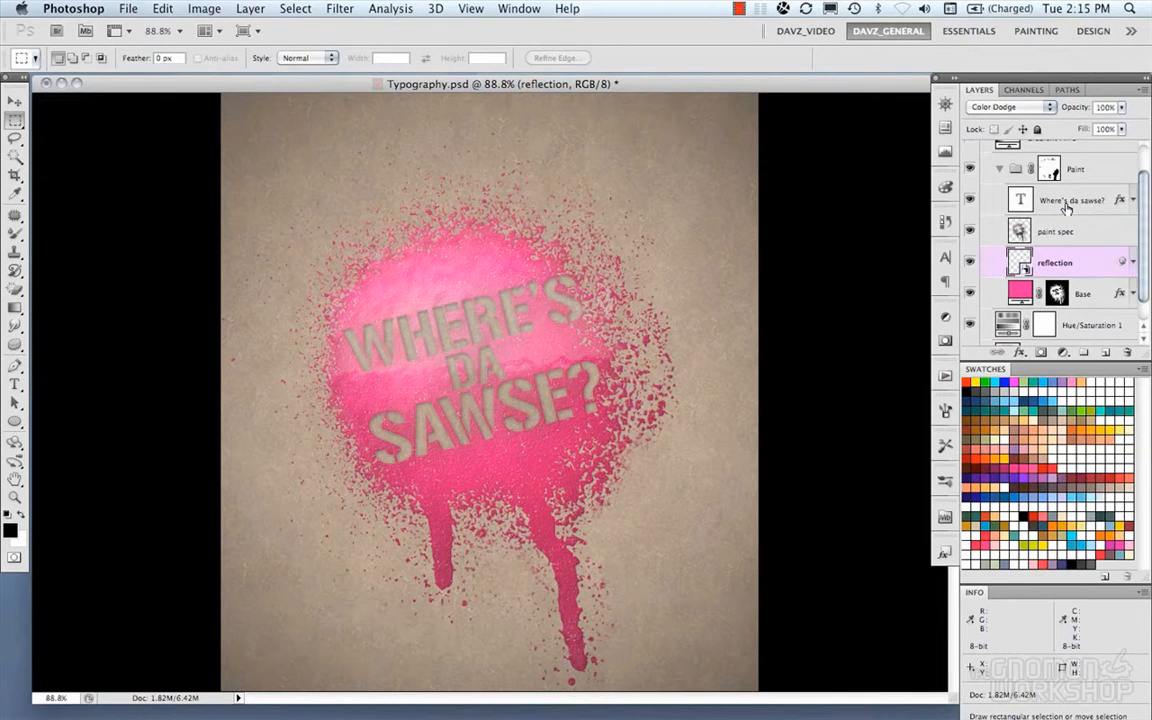
pyautogui.click(970, 169)
# - Collapse and re-expand the Paint group to review its layers, and select the Base layer
pyautogui.click(999, 169)
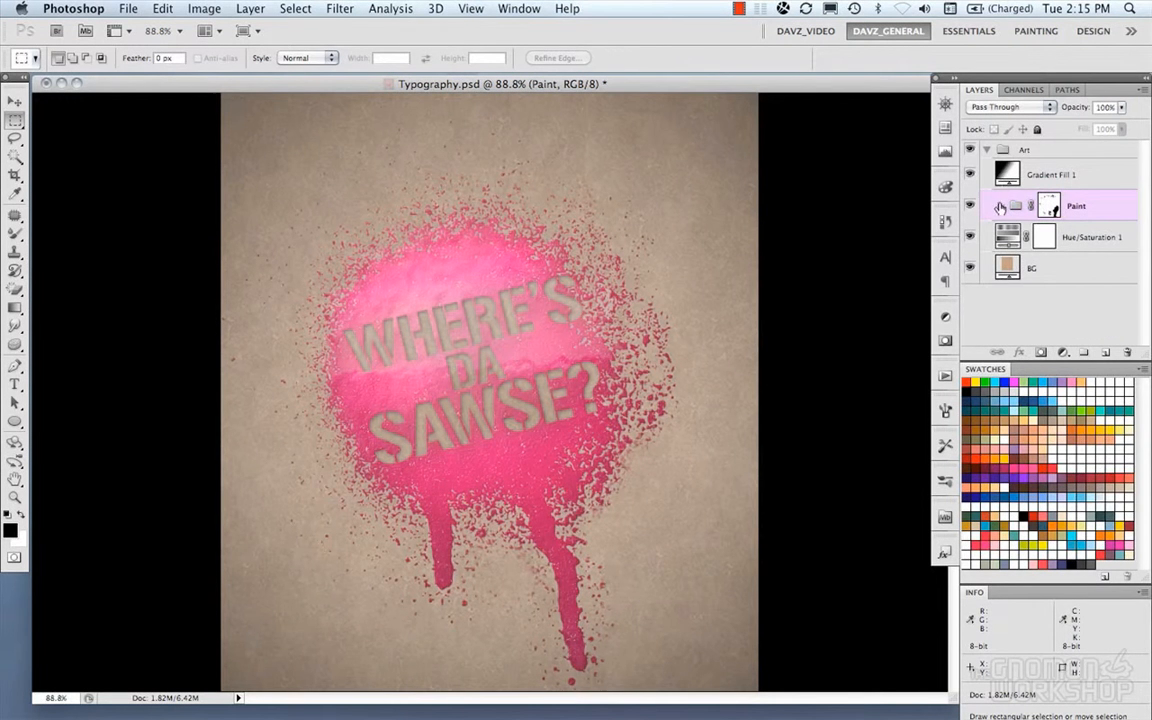
pyautogui.click(1003, 206)
pyautogui.scroll(-2, 1003, 206)
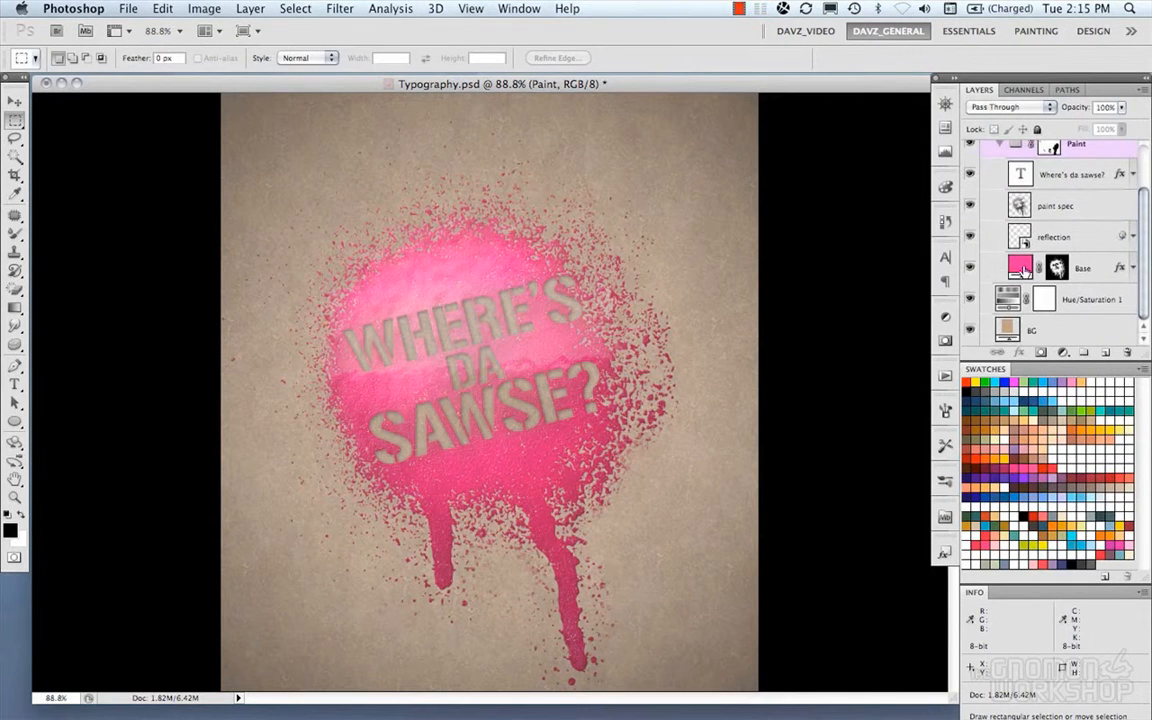
pyautogui.click(1085, 268)
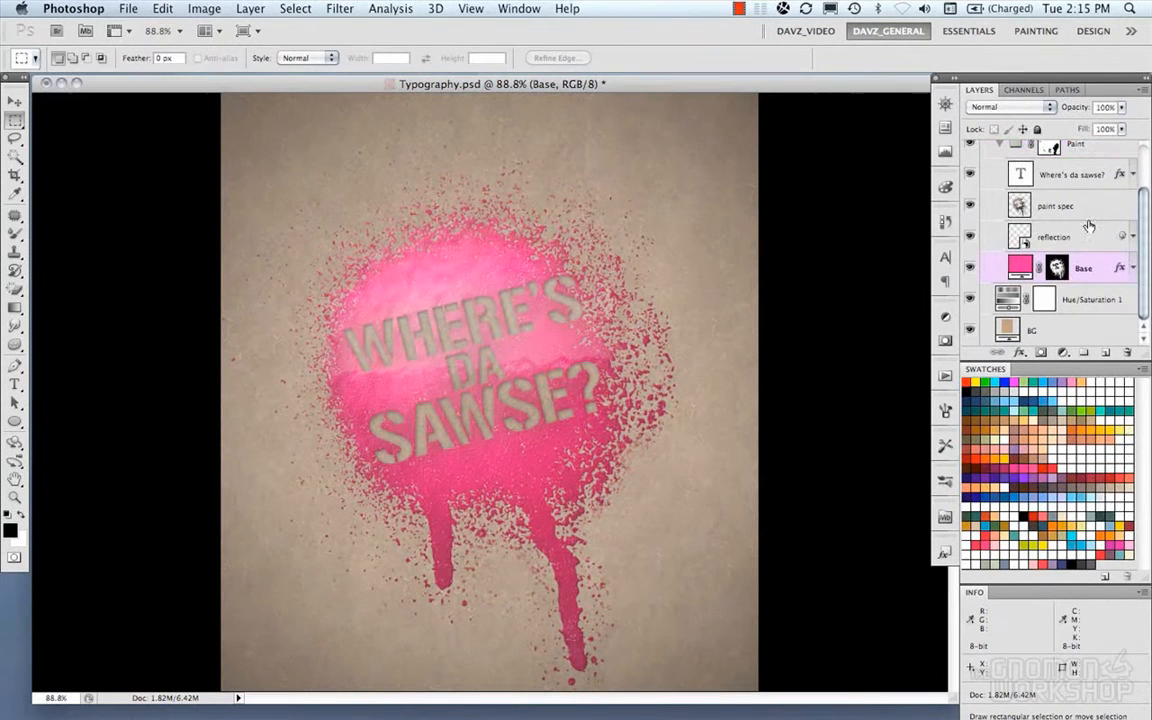
pyautogui.scroll(2, 1088, 226)
pyautogui.scroll(-2, 1083, 226)
pyautogui.scroll(1, 1076, 232)
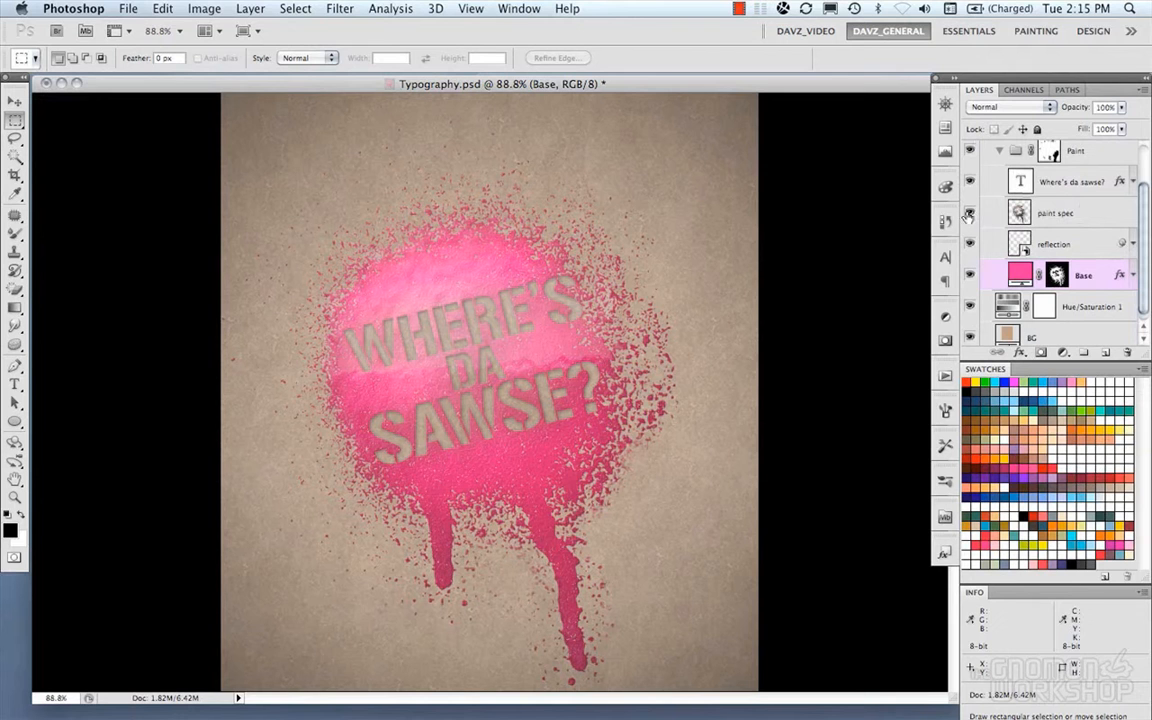